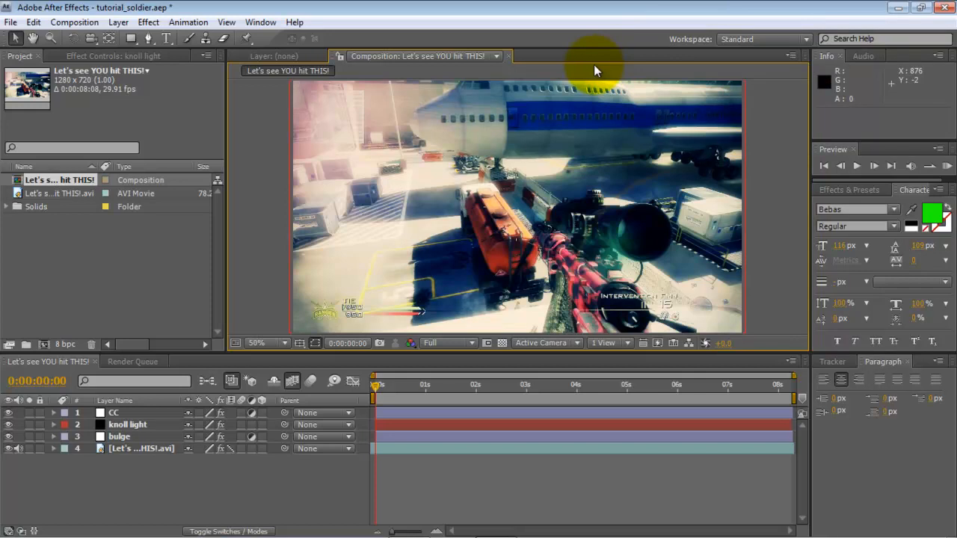
mouse_move(453, 534)
left_click(501, 525)
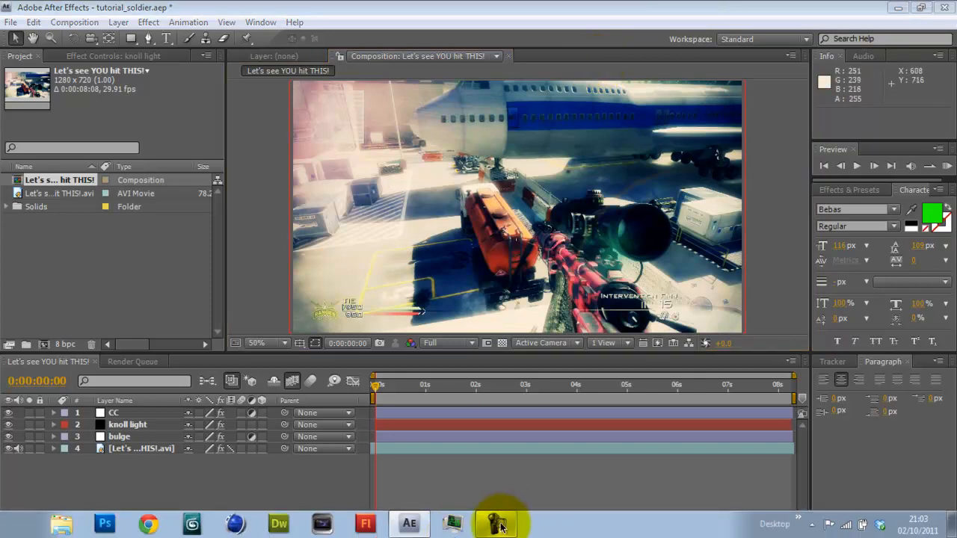
left_click(875, 443)
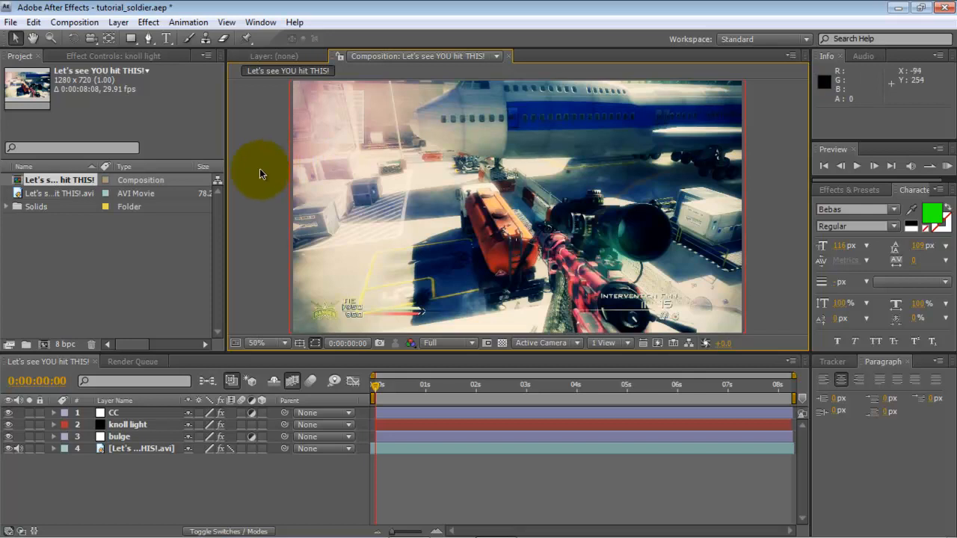
left_click(106, 294)
left_click(15, 367)
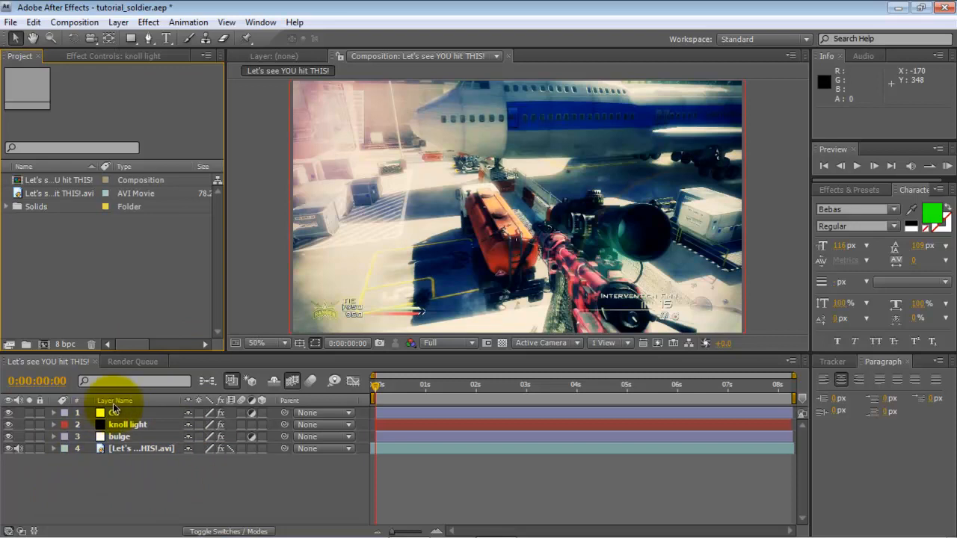
Set the duration of the "Let's see YOU hit THIS!" composition to 12 seconds.
mouse_move(752, 392)
left_mouse_down()
mouse_move(800, 383)
mouse_move(574, 394)
mouse_move(770, 387)
left_mouse_up()
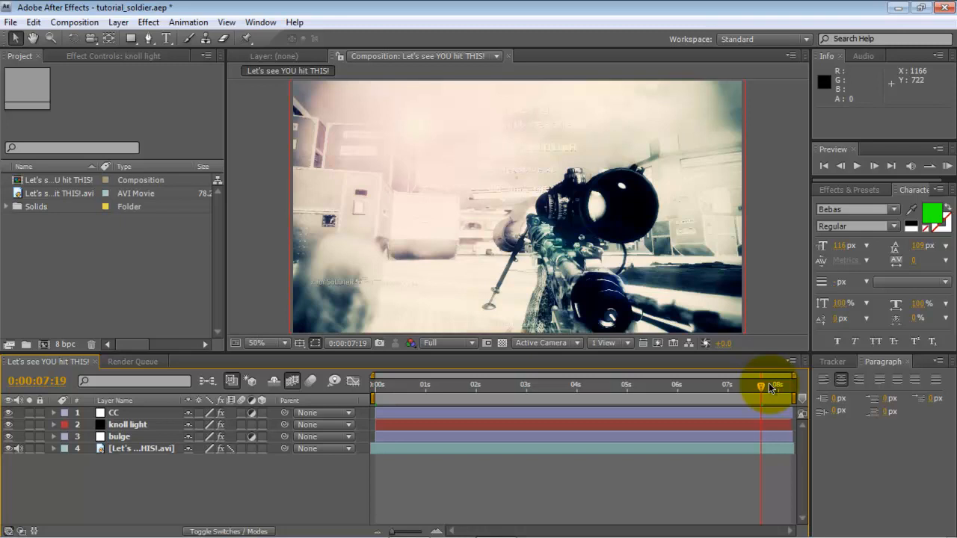
mouse_move(764, 389)
left_mouse_down()
mouse_move(789, 387)
mouse_move(780, 389)
left_mouse_up()
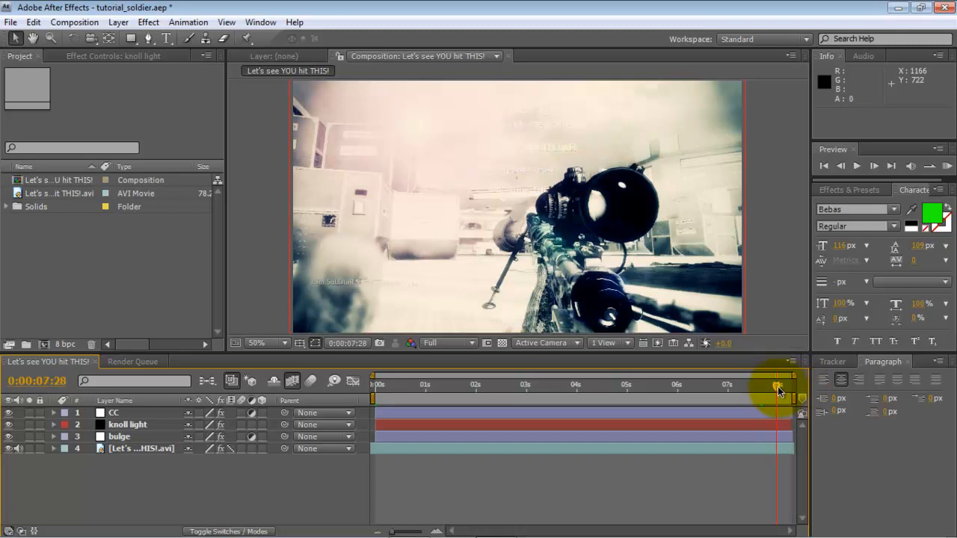
left_click_drag(779, 389, 763, 390)
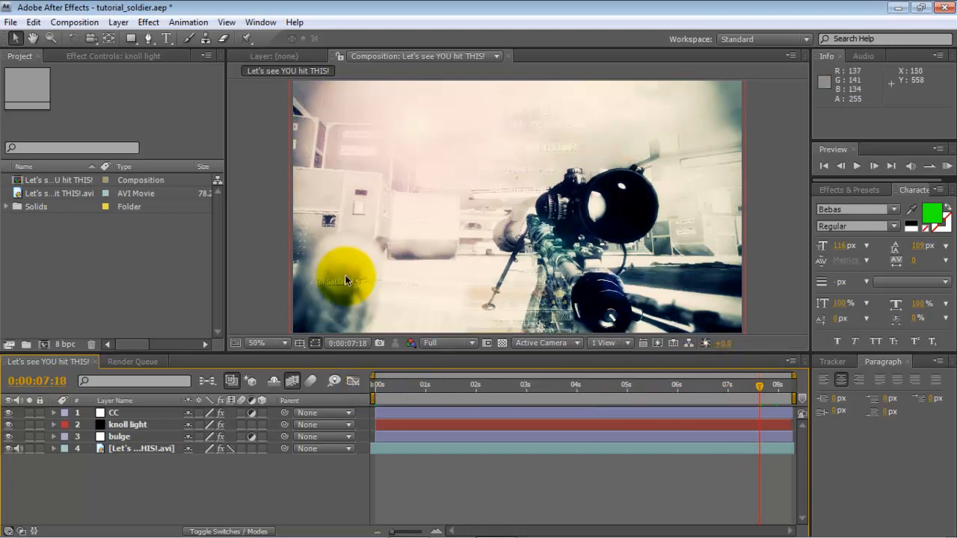
left_click(82, 21)
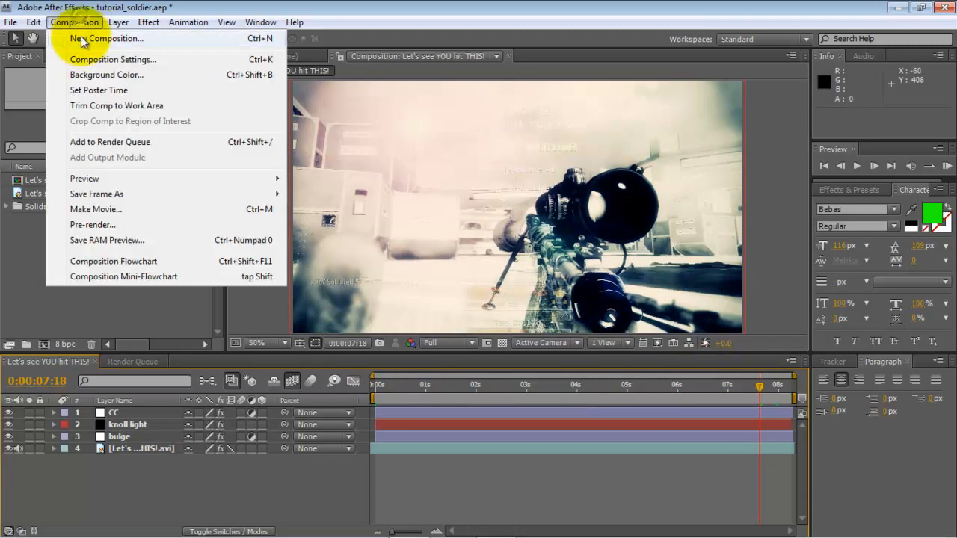
left_click(88, 59)
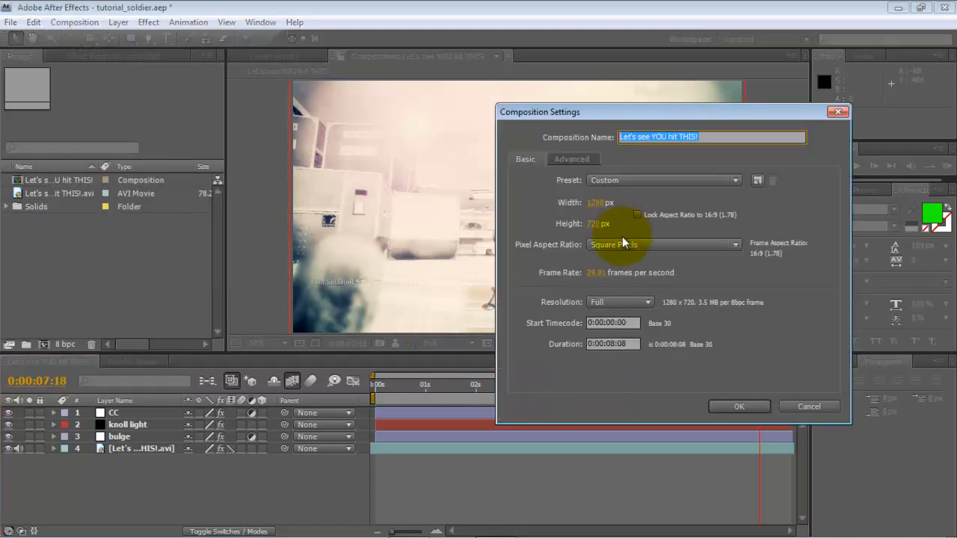
left_click(633, 343)
left_click_drag(633, 342, 607, 344)
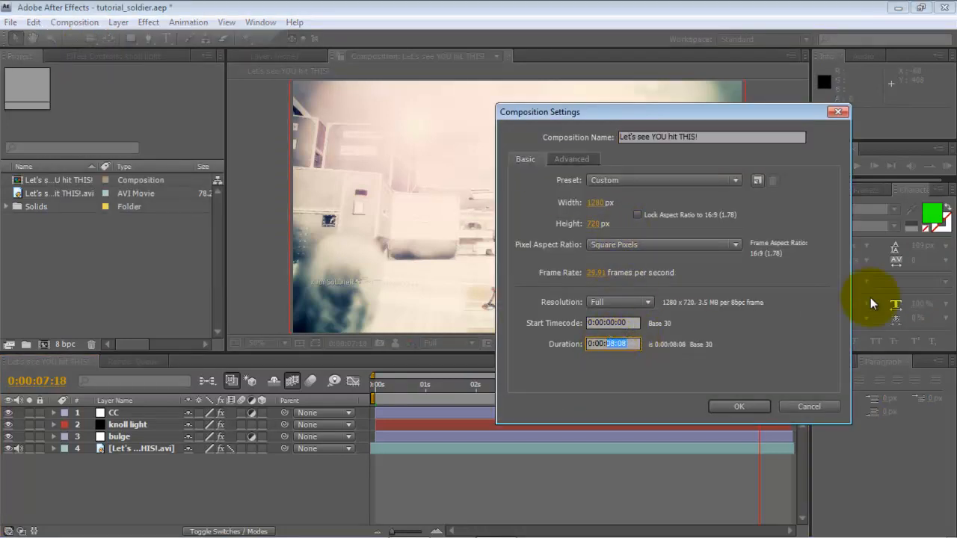
type("12;")
key("Return")
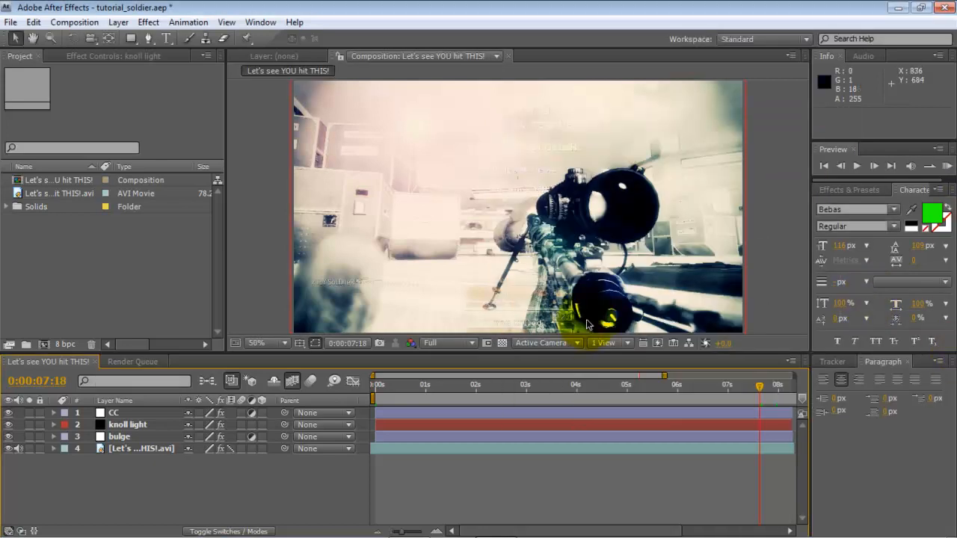
left_click_drag(664, 376, 786, 402)
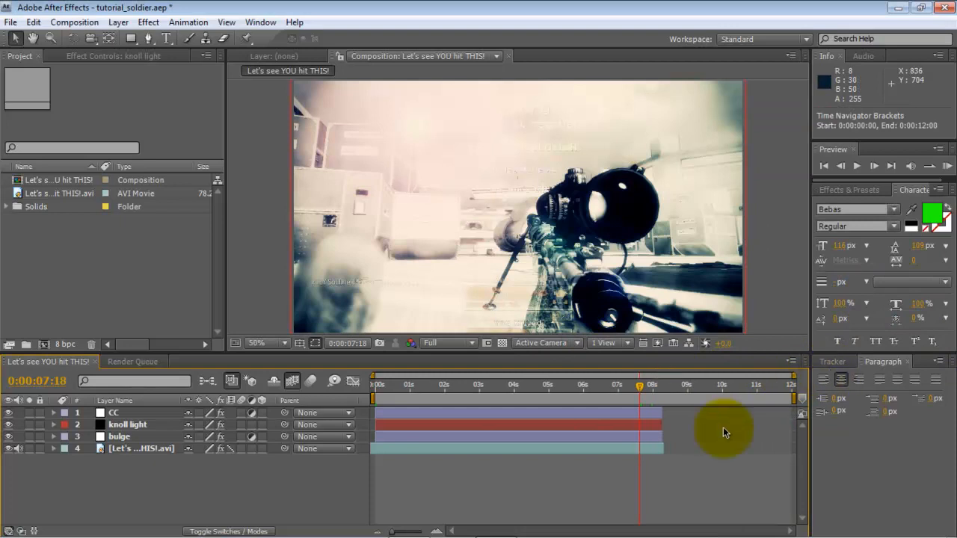
Extend the AVI footage layer's out point to the end of the 12-second composition.
left_click(693, 385)
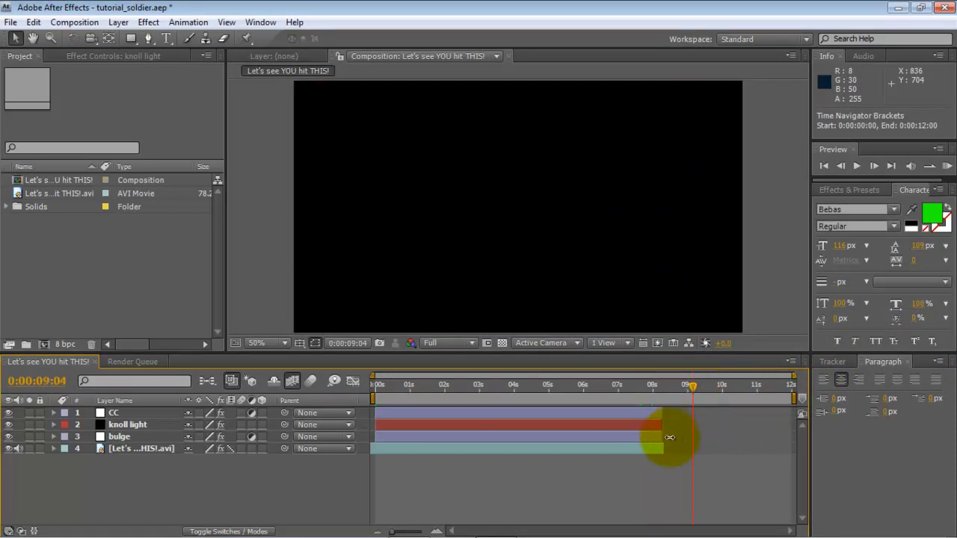
left_click_drag(665, 447, 708, 447)
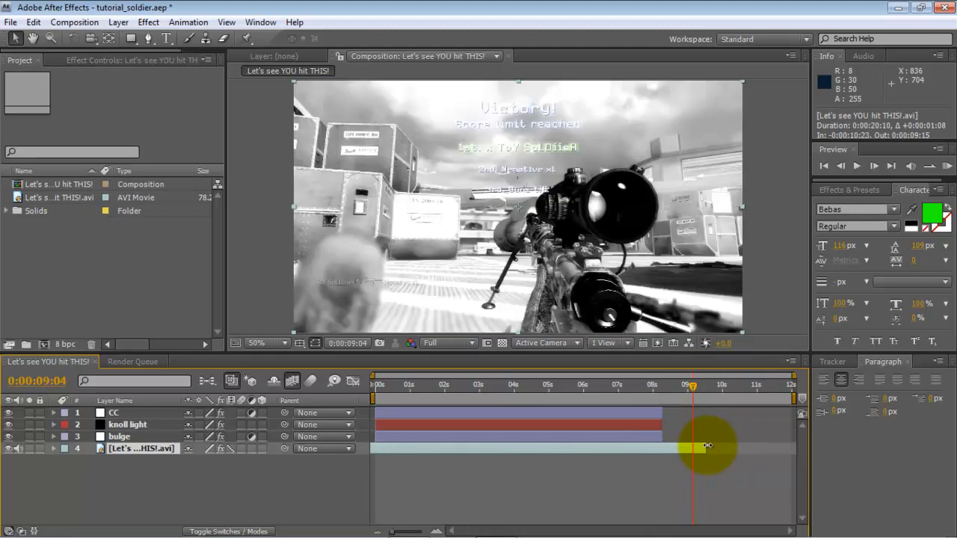
left_click(687, 386)
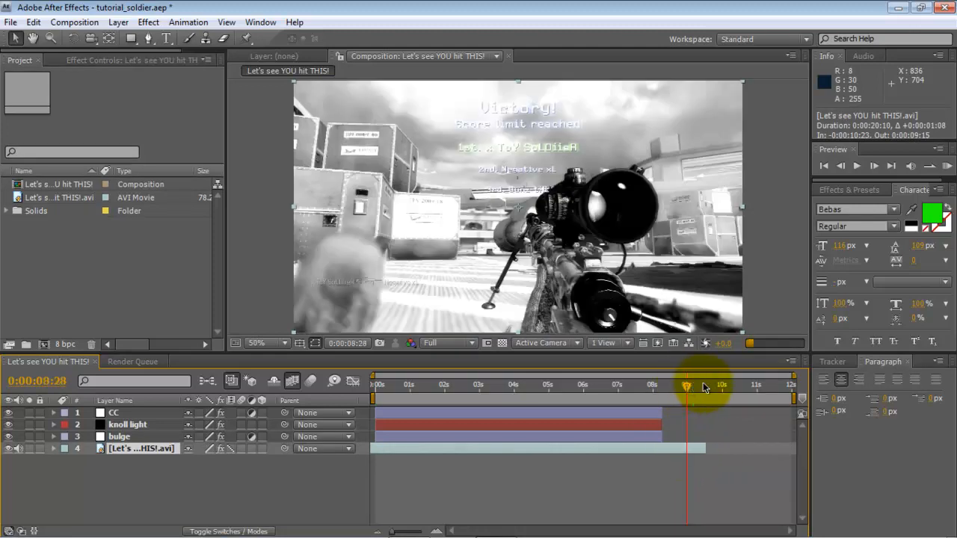
left_click(702, 384)
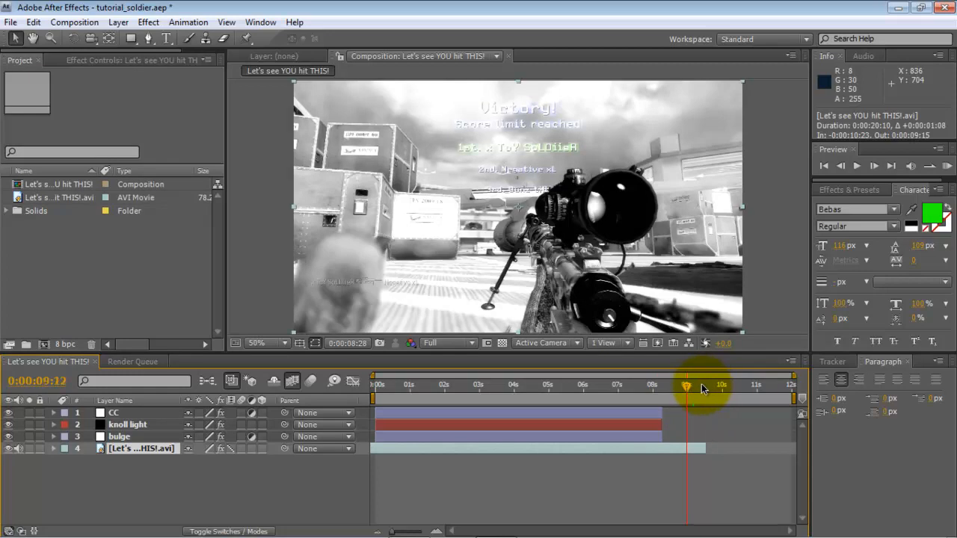
left_click(705, 449)
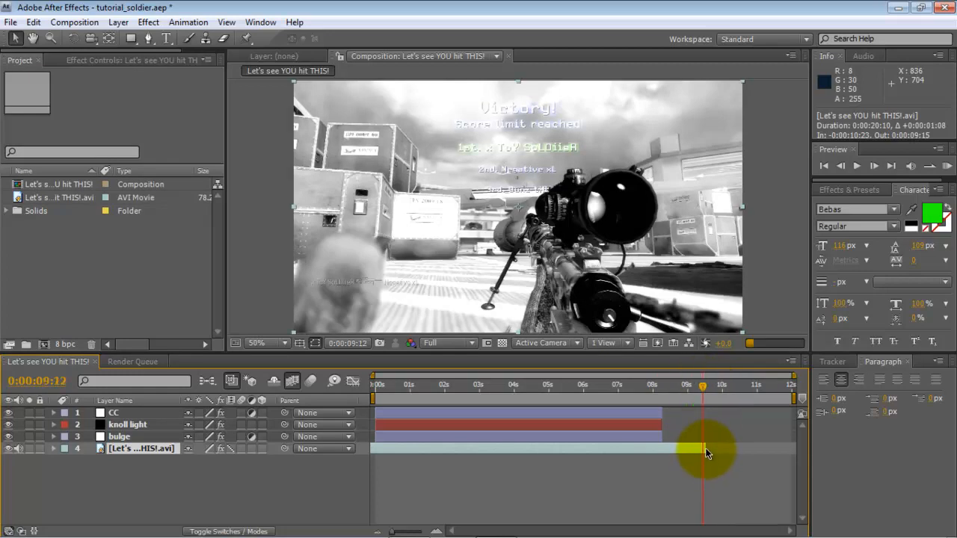
left_click_drag(706, 451, 798, 448)
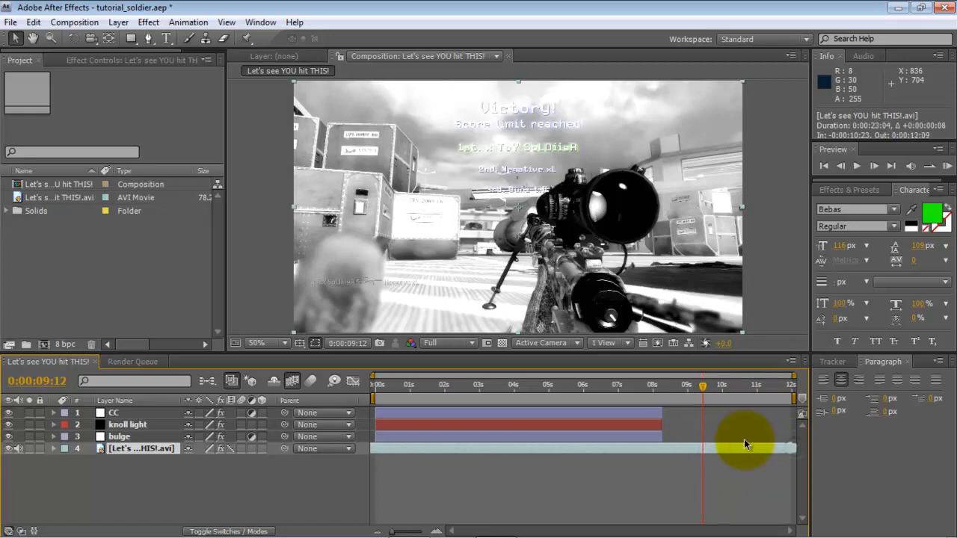
Extend the bulge, knoll light and CC layers to the end of the composition.
left_click_drag(662, 437, 823, 438)
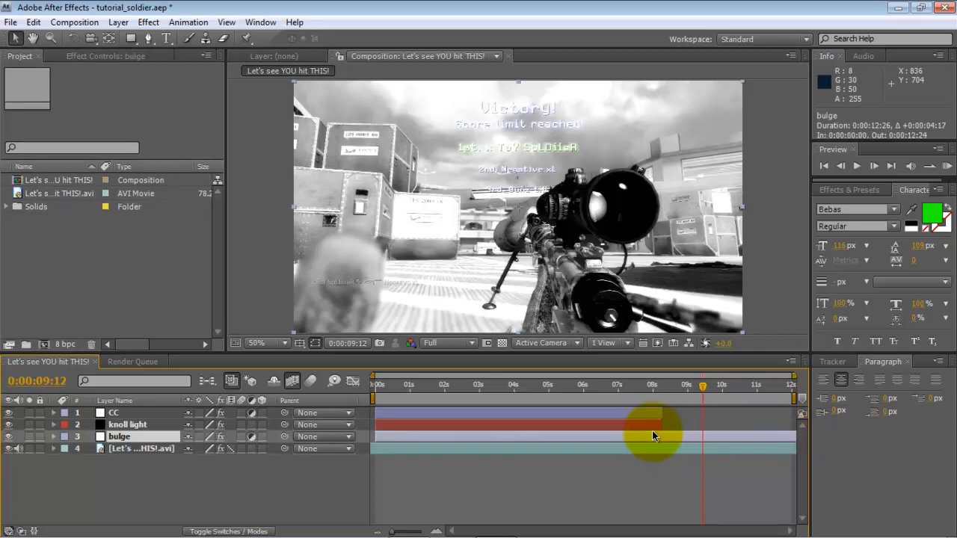
left_click_drag(661, 425, 808, 416)
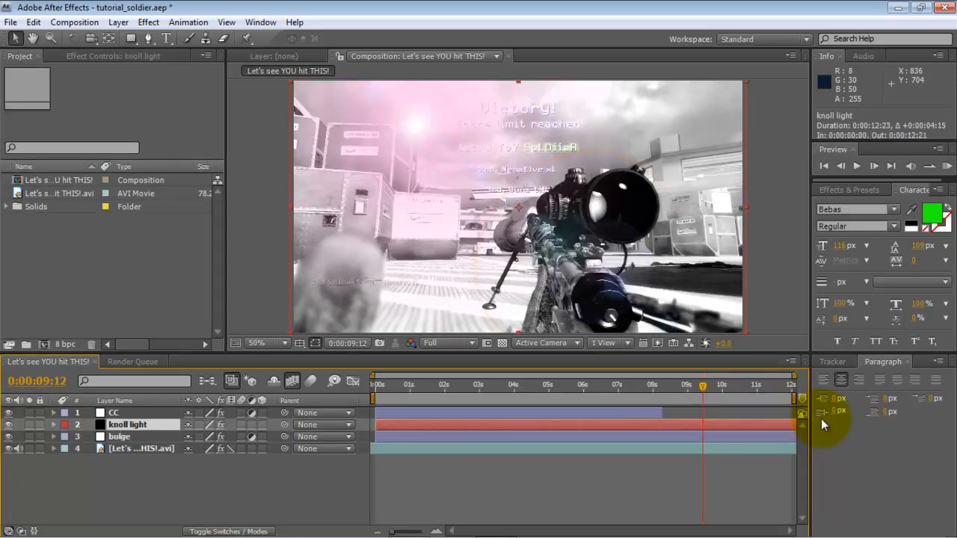
left_click(665, 415)
left_click_drag(665, 415, 819, 419)
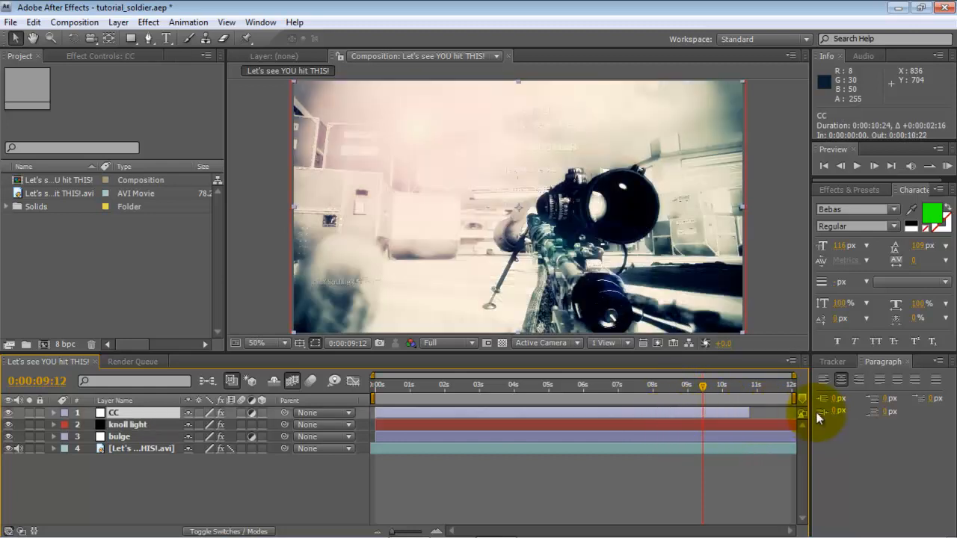
left_click_drag(750, 411, 802, 413)
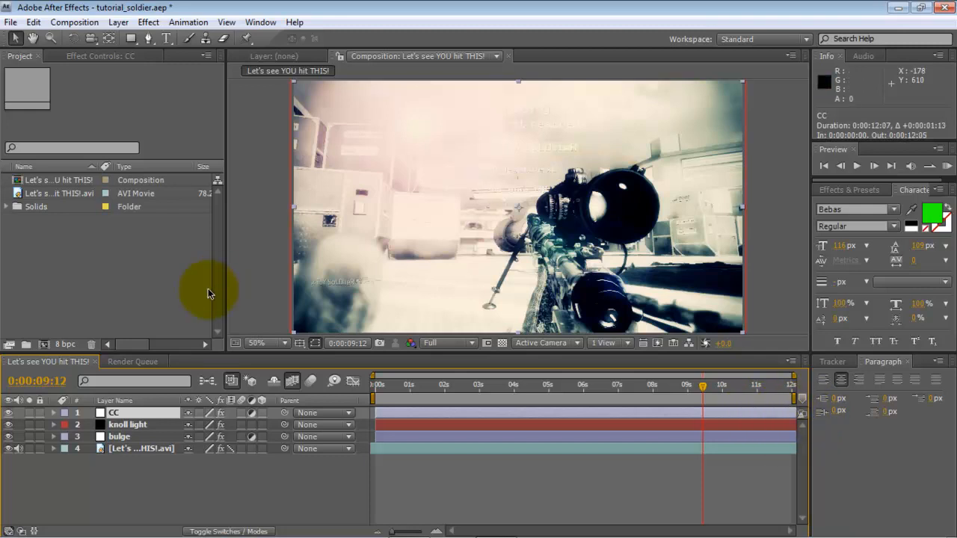
Hide the CC layer and save the project.
left_click(7, 415)
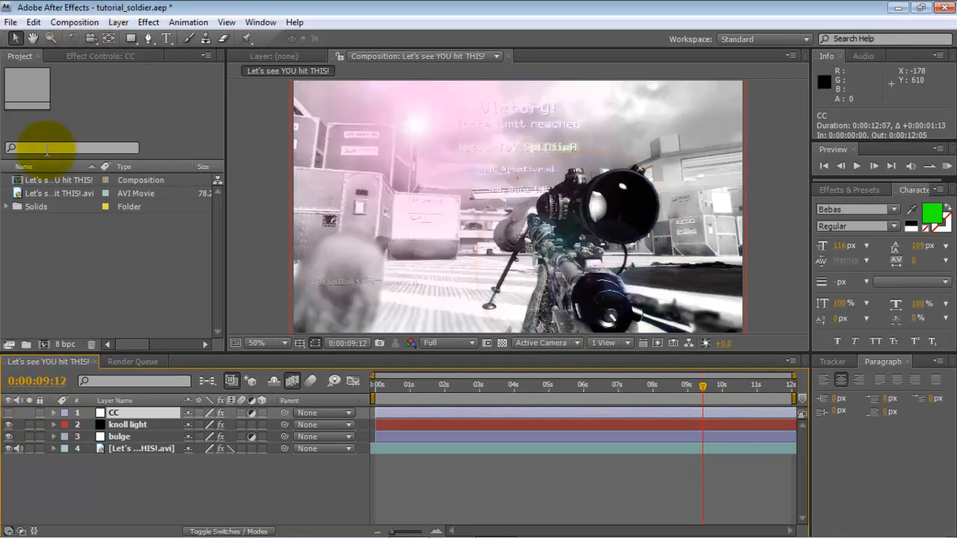
left_click(35, 194)
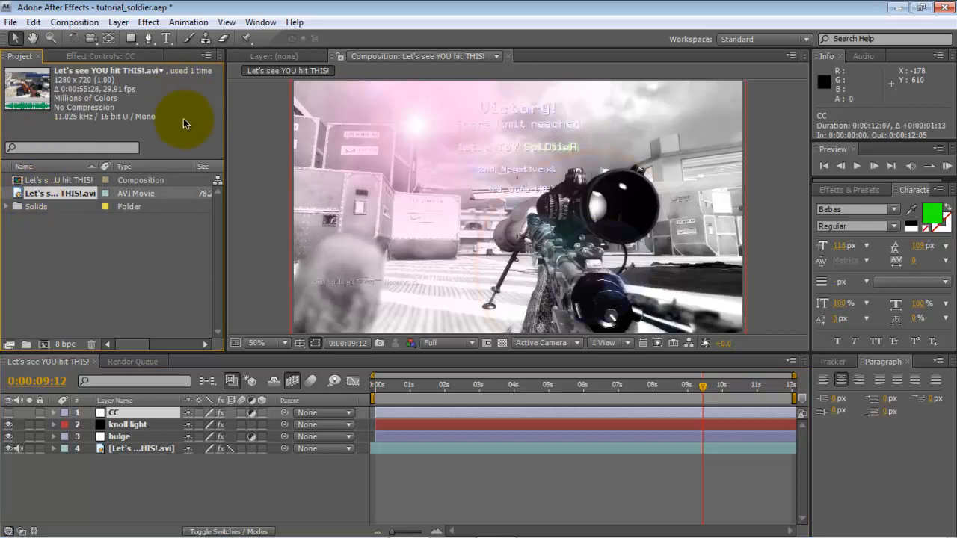
left_click(134, 517)
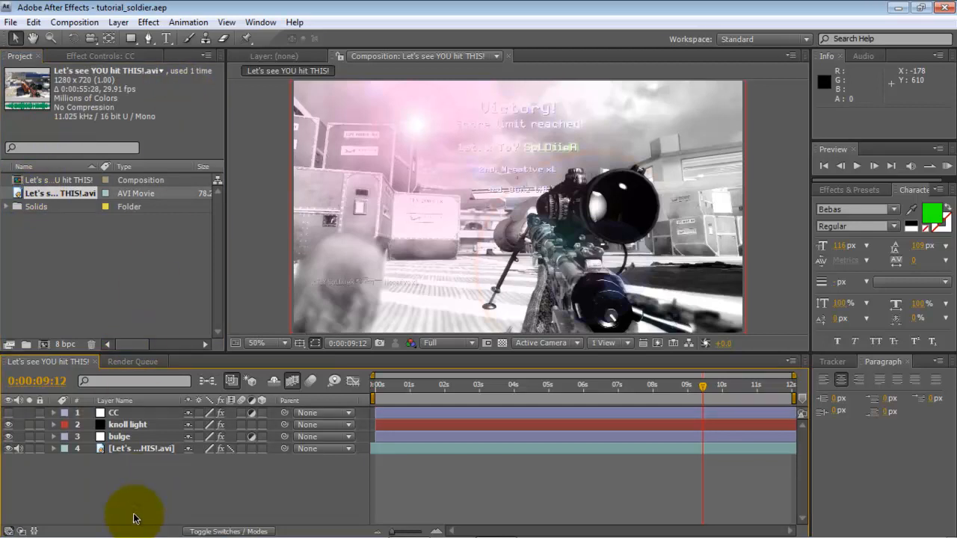
Make two copies of the "Let's see YOU hit THIS!" composition in the project.
left_click(58, 194)
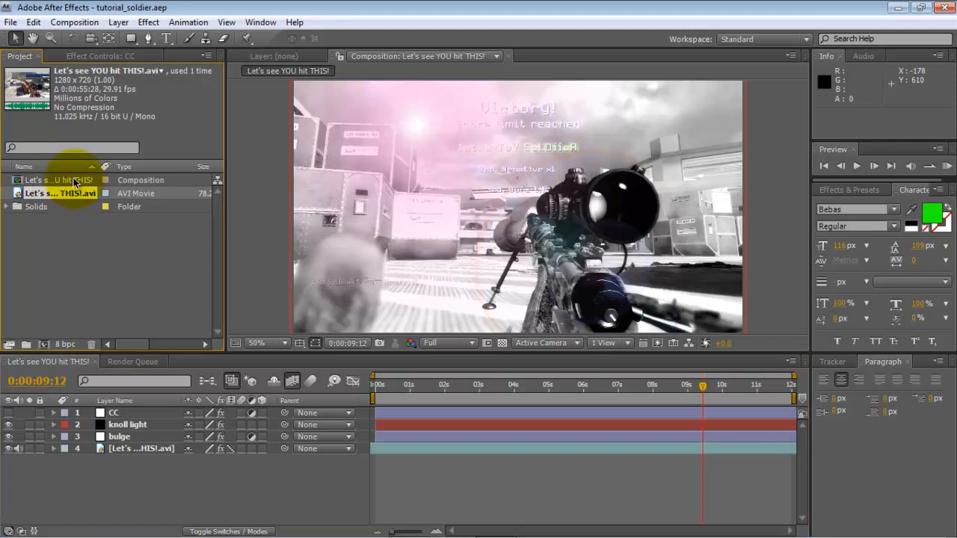
left_click(74, 181)
key("ctrl+c")
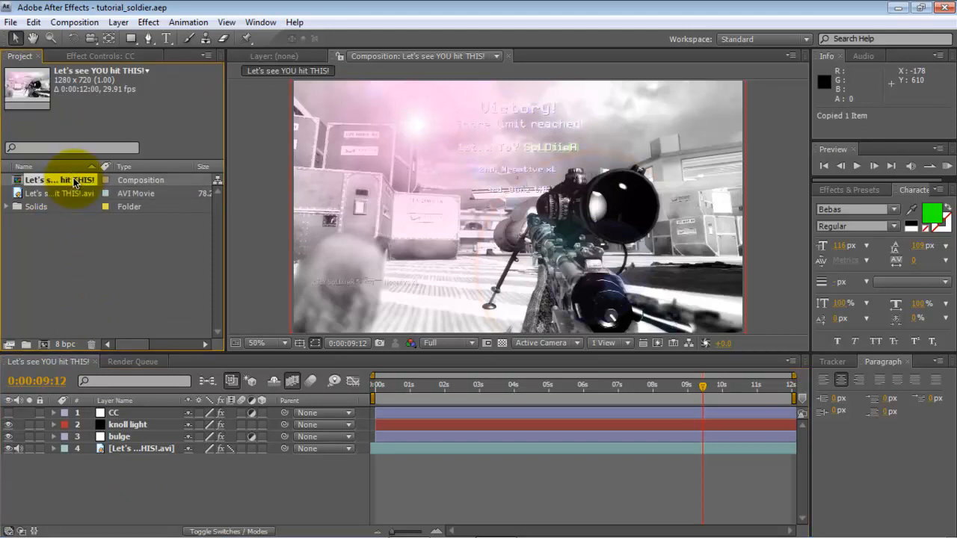
key("ctrl+v")
key("ctrl+v")
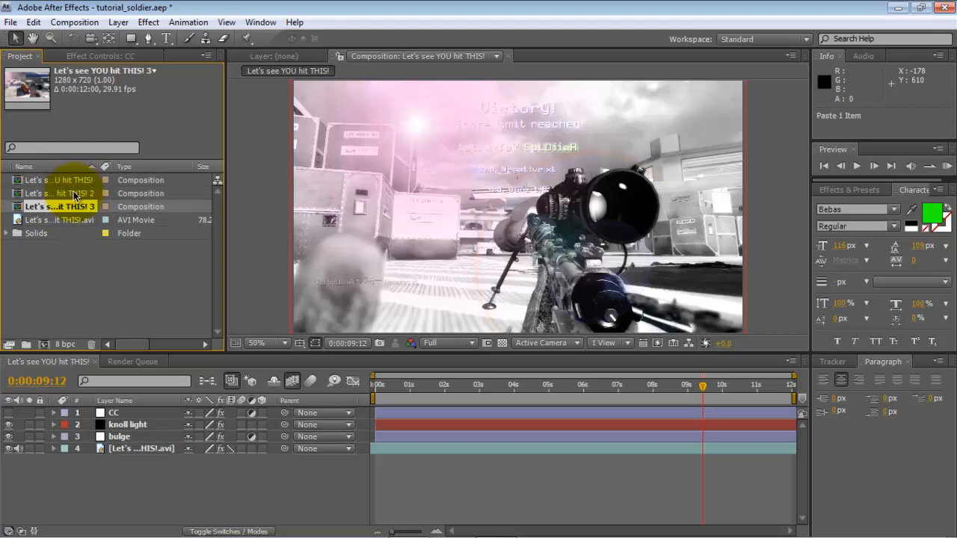
Rename the first composition copy, "Let's see YOU hit THIS! 2", as alpha.
left_click(75, 195)
right_click(75, 196)
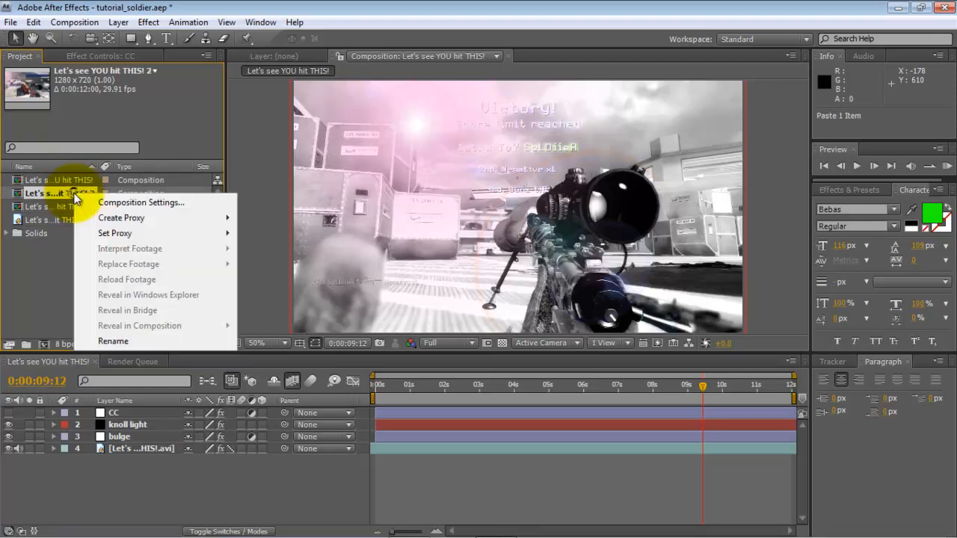
left_click(126, 343)
type("alpha")
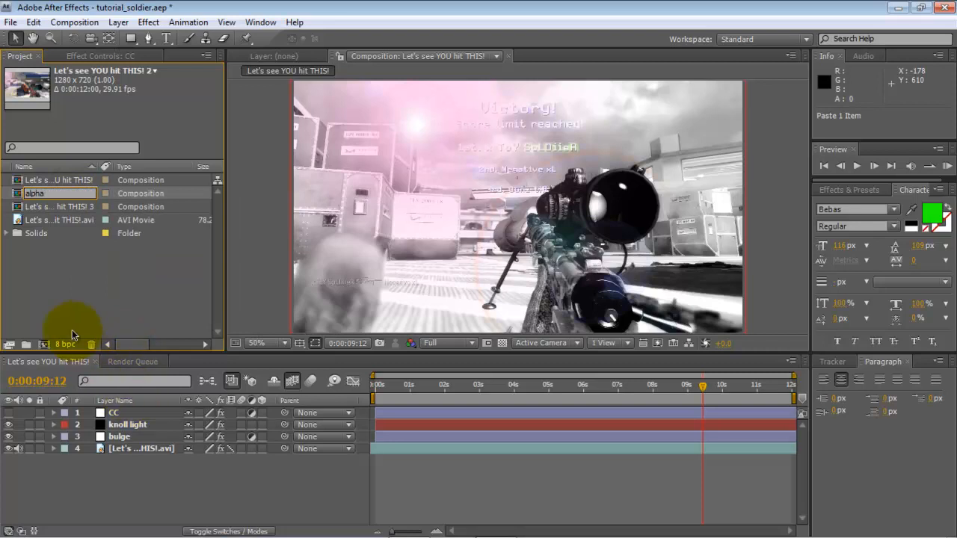
left_click(52, 300)
Rename the second composition copy, "Let's see YOU hit THIS! 3", as displace.
left_click(56, 206)
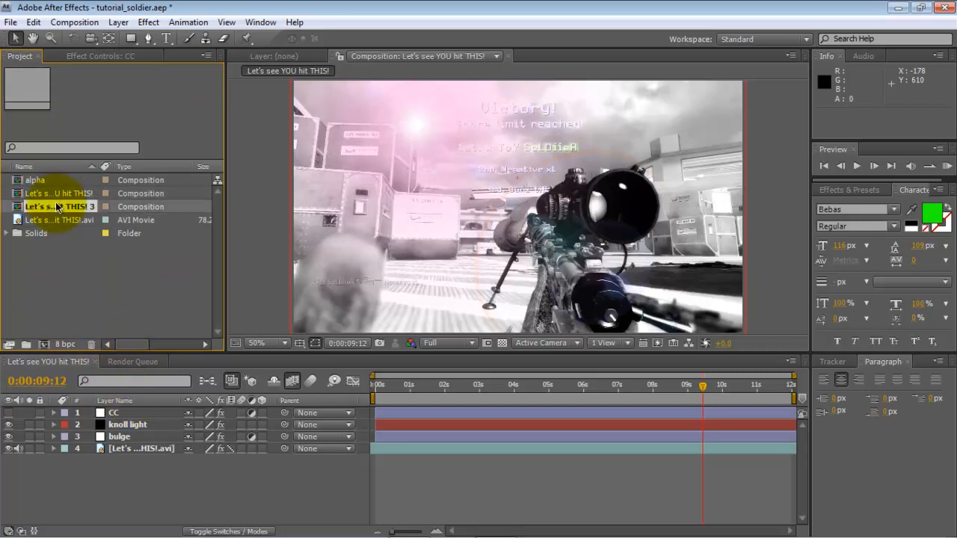
right_click(56, 205)
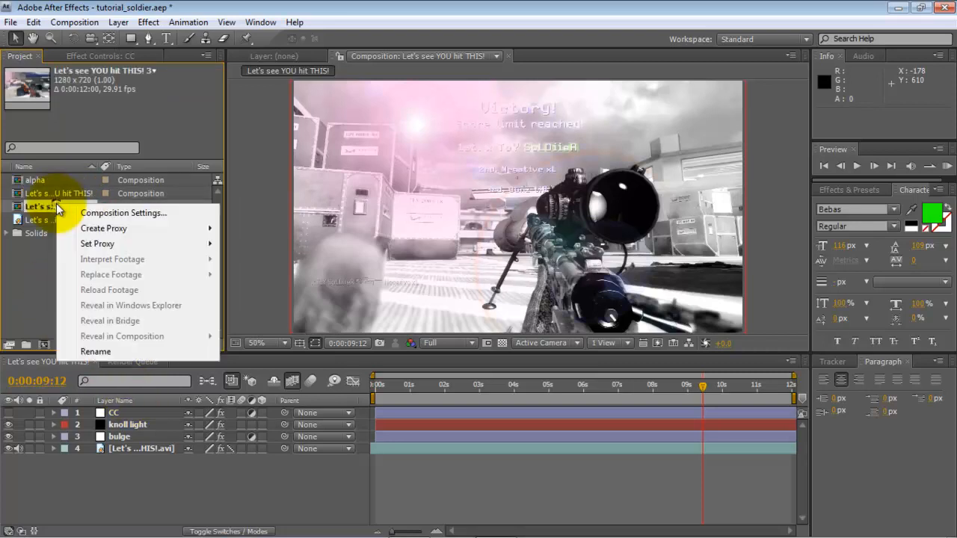
left_click(86, 352)
type("displace")
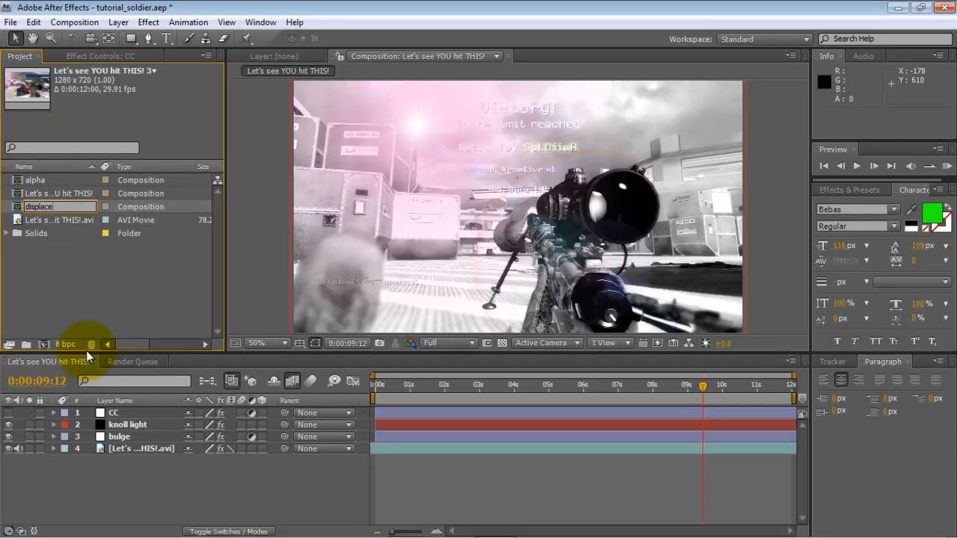
key("Return")
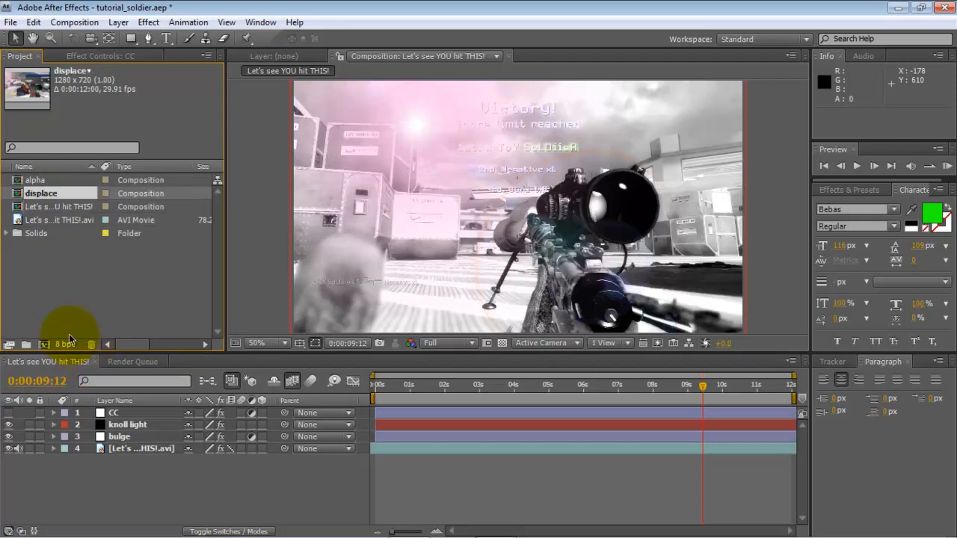
Create a new 1280 x 720 composition with a duration of 16 seconds.
left_click(34, 180)
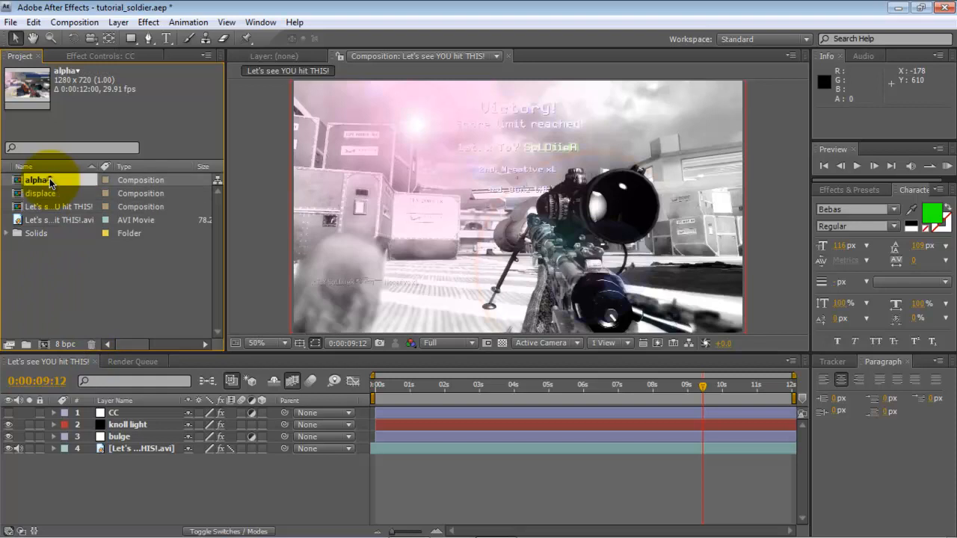
left_click(75, 22)
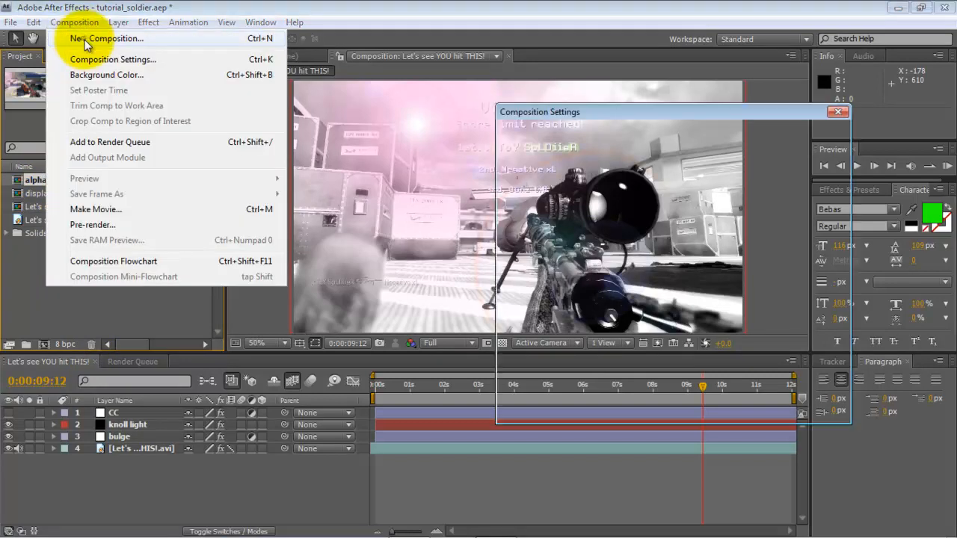
left_click(86, 41)
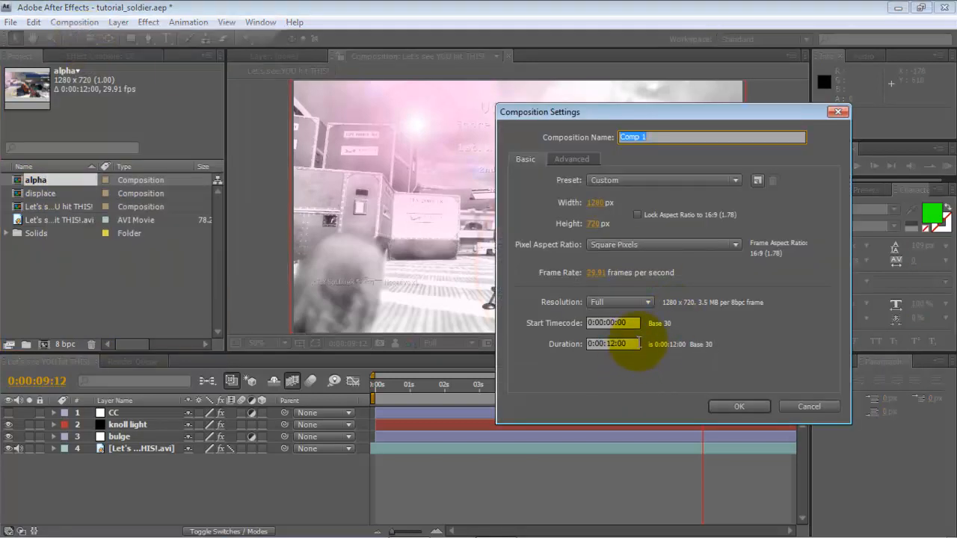
left_click_drag(638, 343, 608, 352)
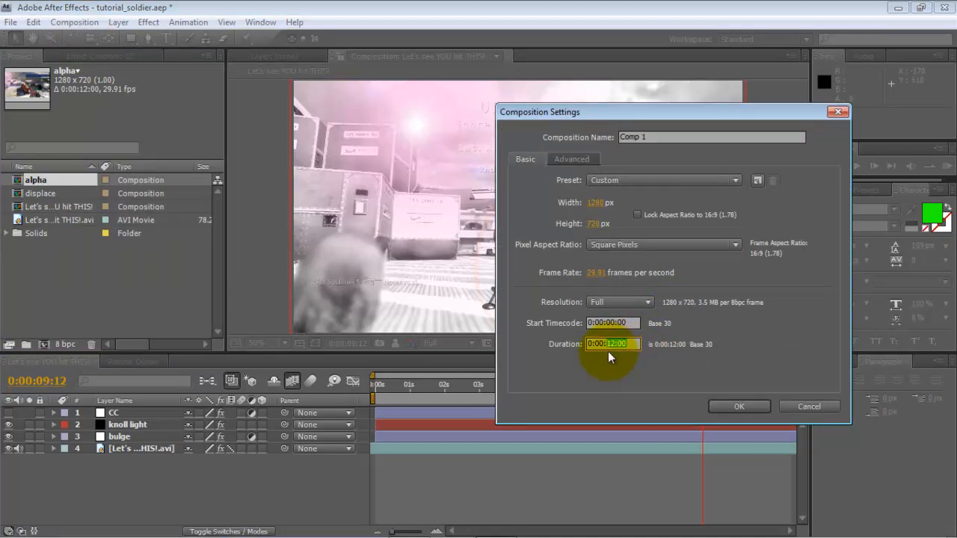
type("16;00")
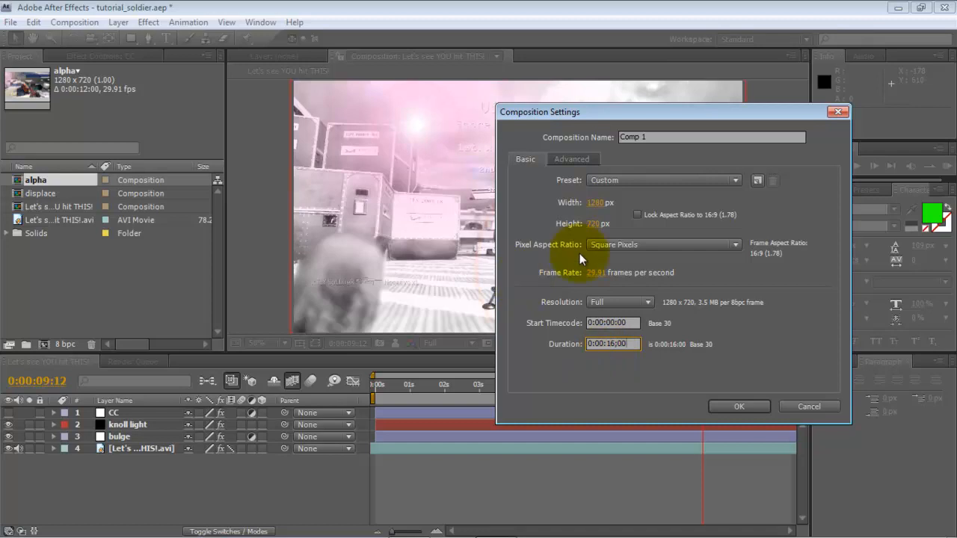
left_click(732, 407)
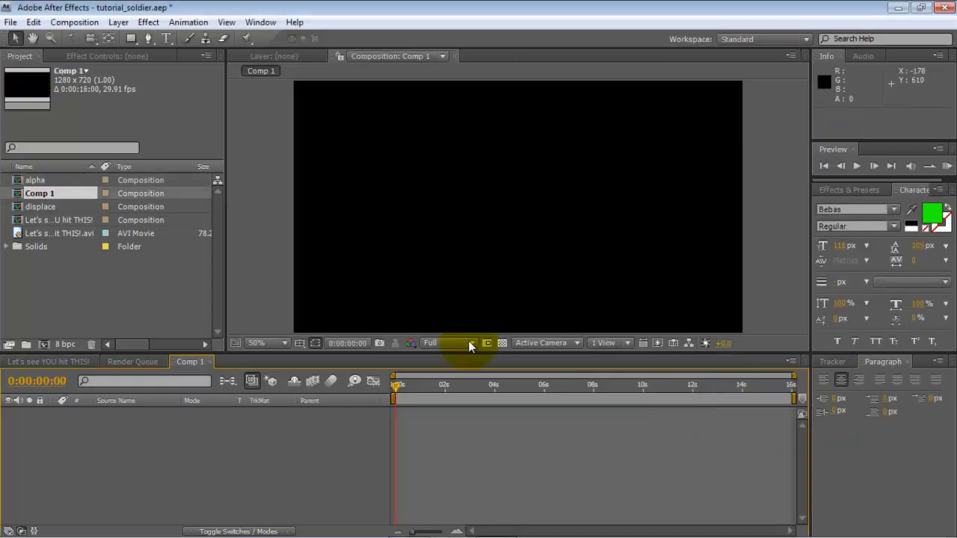
left_click(43, 181)
left_click(45, 206, "shift")
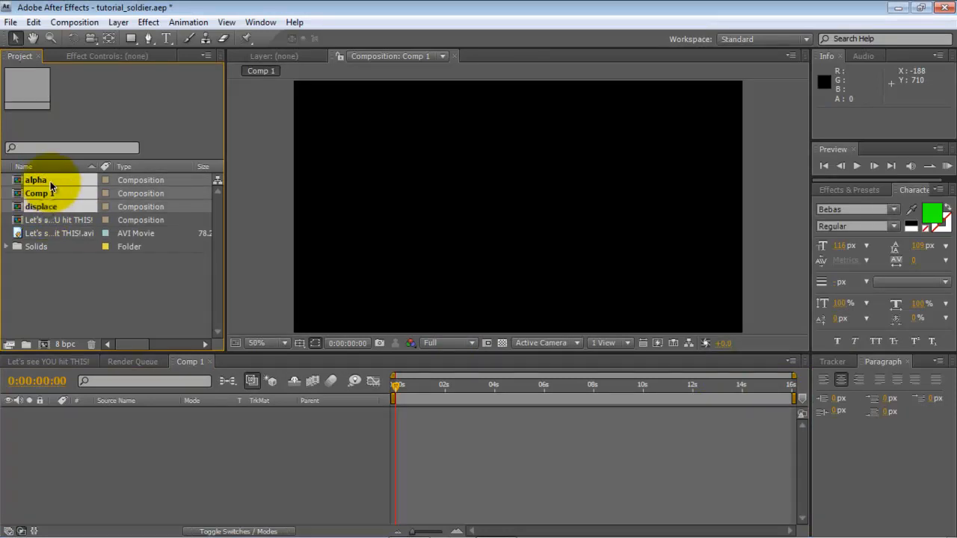
left_click_drag(50, 181, 53, 421)
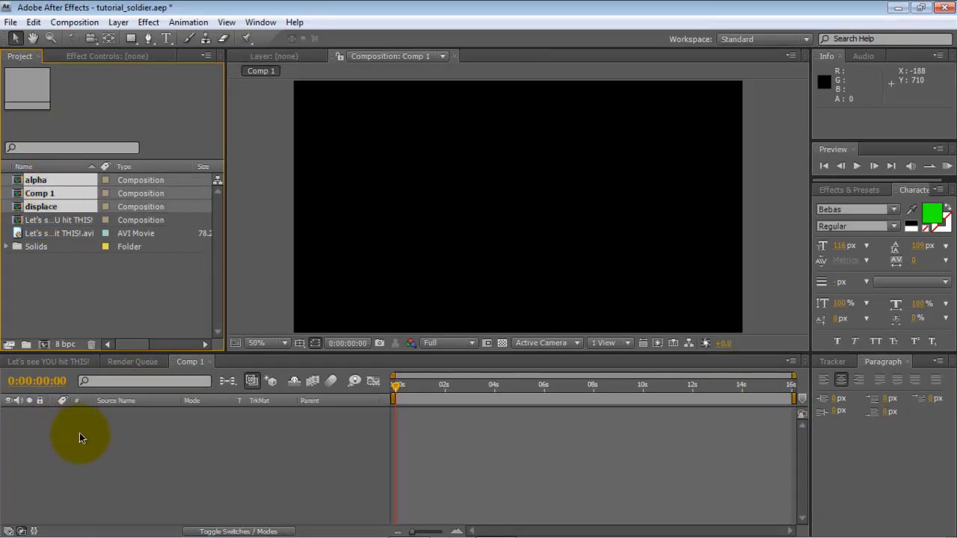
left_click_drag(52, 189, 60, 414)
left_click_drag(40, 204, 42, 260)
left_click(42, 261)
Add the alpha, displace and "Let's see YOU hit THIS!" compositions as layers in Comp 1, stacked in that order.
left_click_drag(42, 179, 75, 419)
left_click_drag(43, 193, 75, 449)
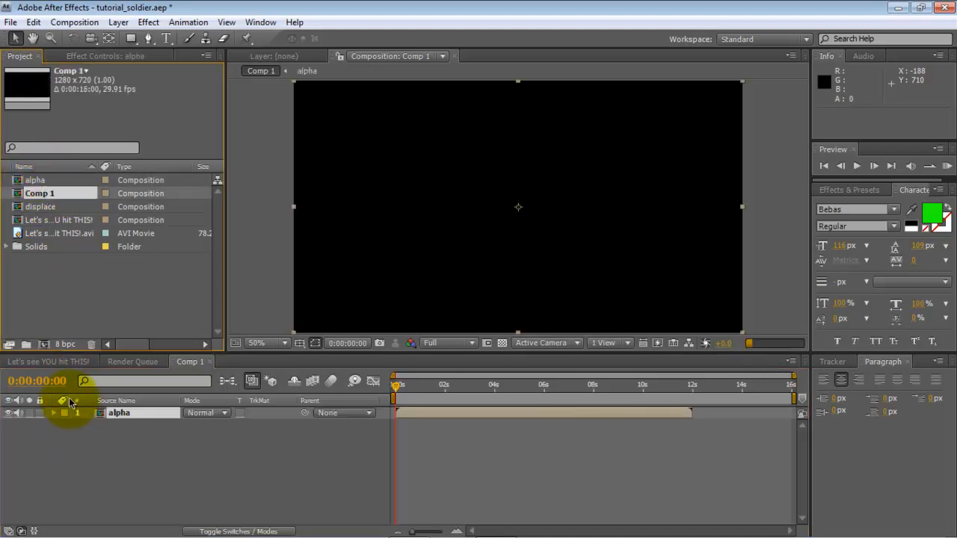
left_click_drag(50, 213, 102, 444)
left_click_drag(46, 219, 82, 457)
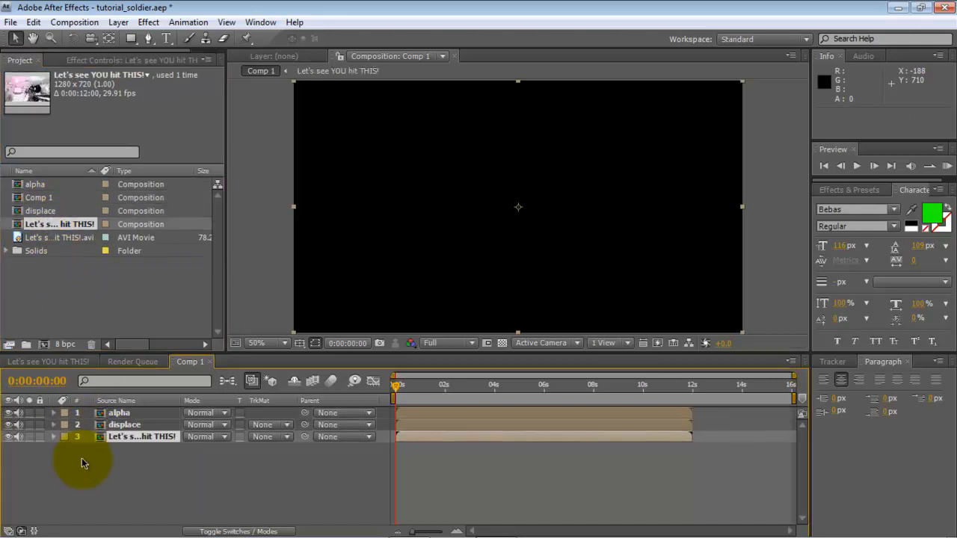
left_click(122, 452)
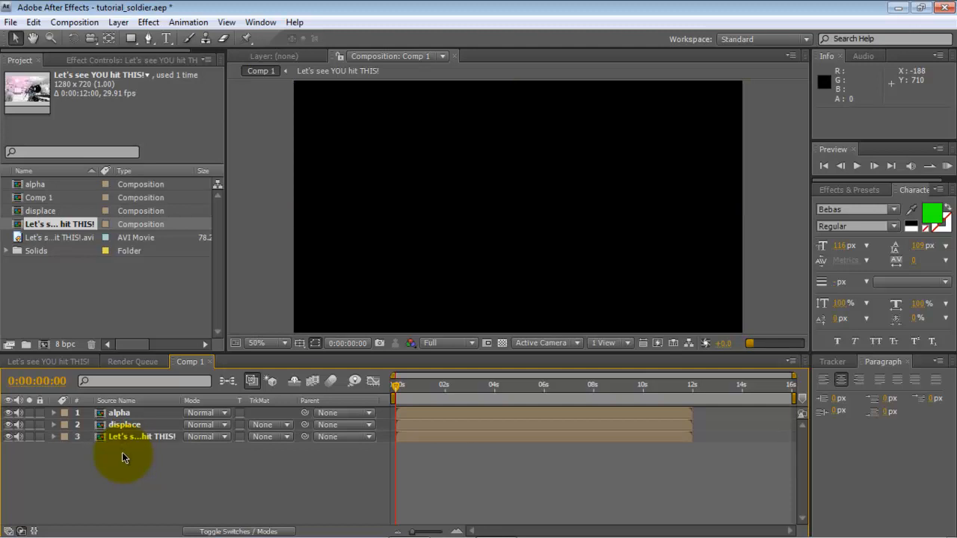
Set the preview resolution of Comp 1 to Quarter.
left_click(552, 387)
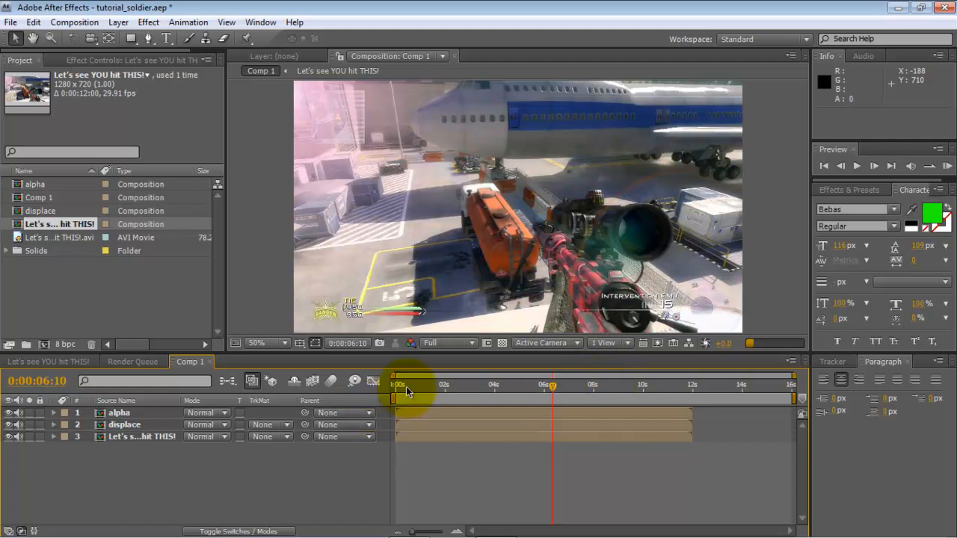
left_click(434, 344)
left_click(459, 426)
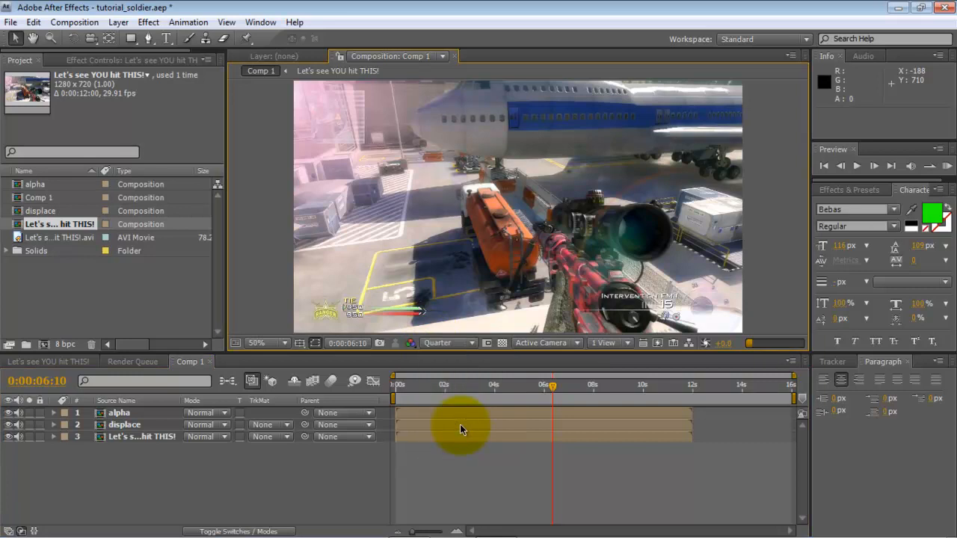
Scrub through the footage in Comp 1 to check it up to the 12-second mark, ending on the first frame.
left_click(470, 385)
left_click(656, 389)
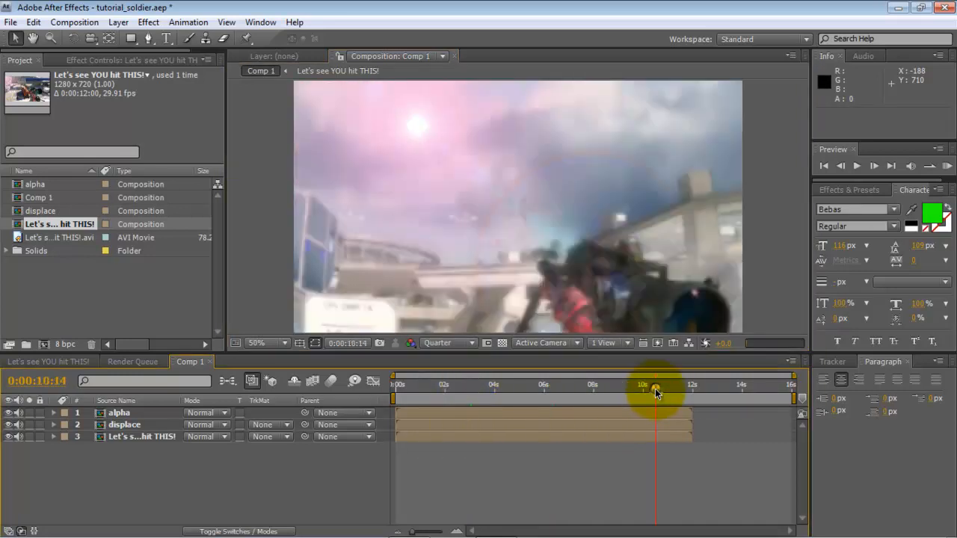
left_click(669, 385)
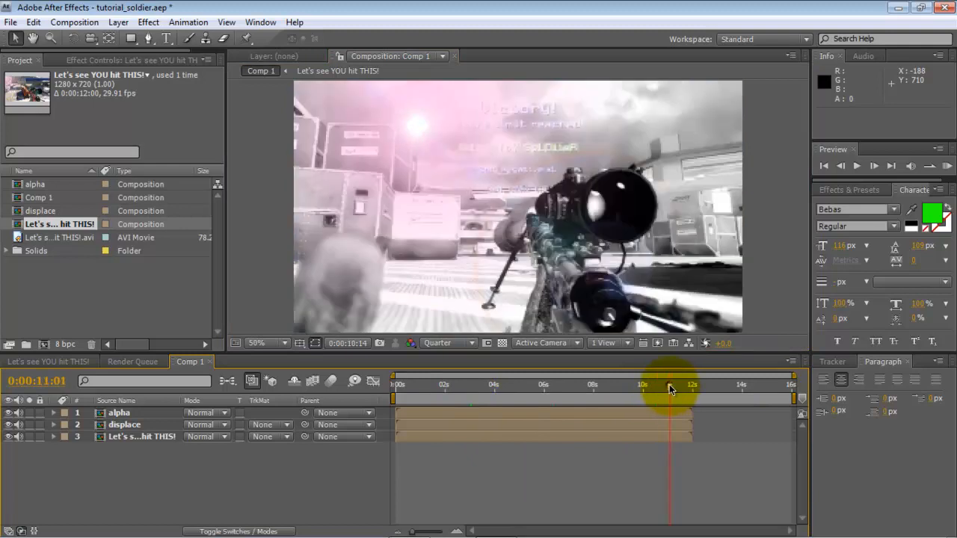
left_click(688, 388)
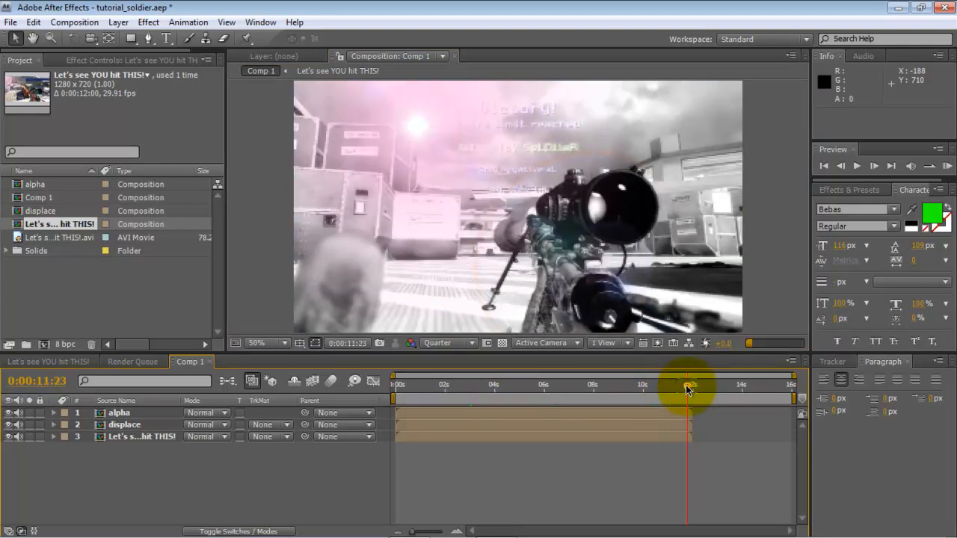
left_click(675, 387)
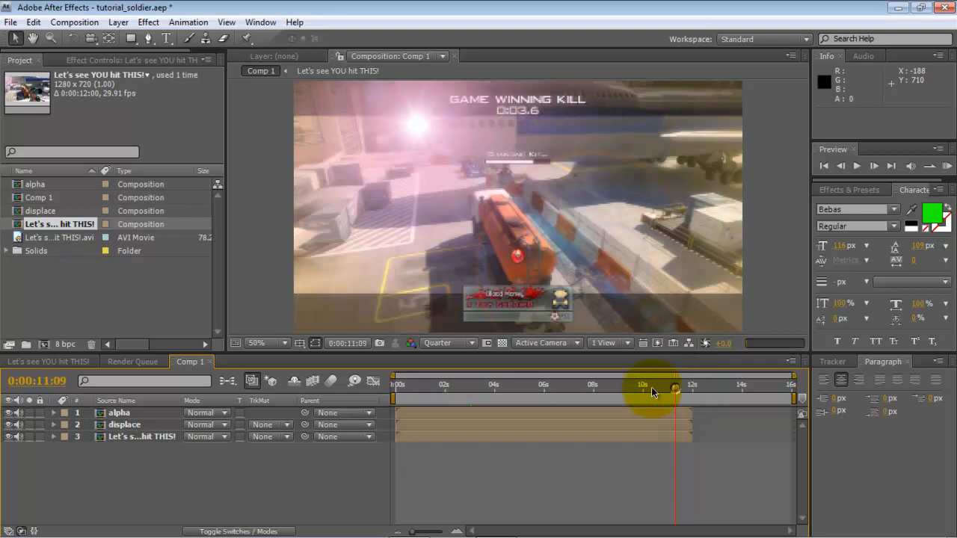
left_click(611, 384)
left_click(459, 384)
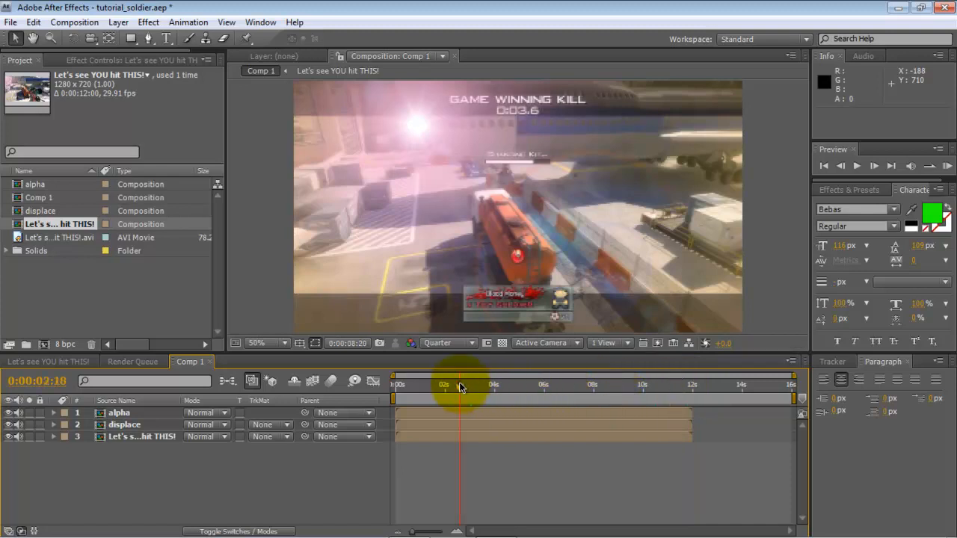
left_click(417, 386)
left_click(397, 386)
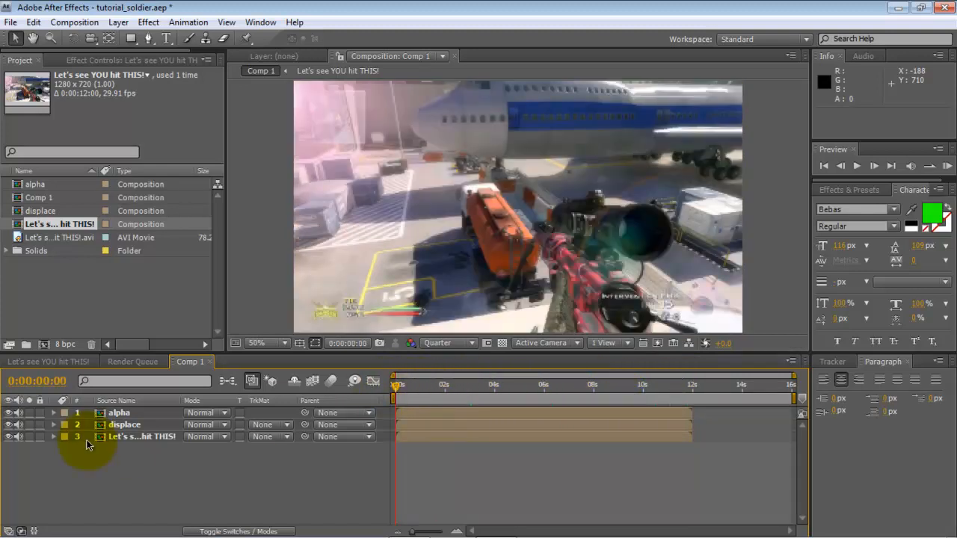
Create a black solid layer at the composition's size in Comp 1.
left_click(125, 25)
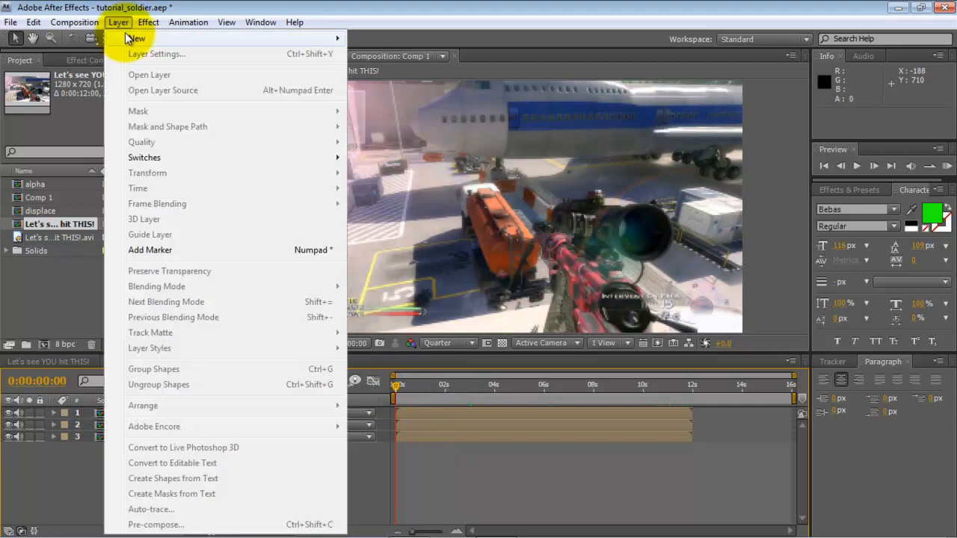
mouse_move(332, 38)
left_click(351, 54)
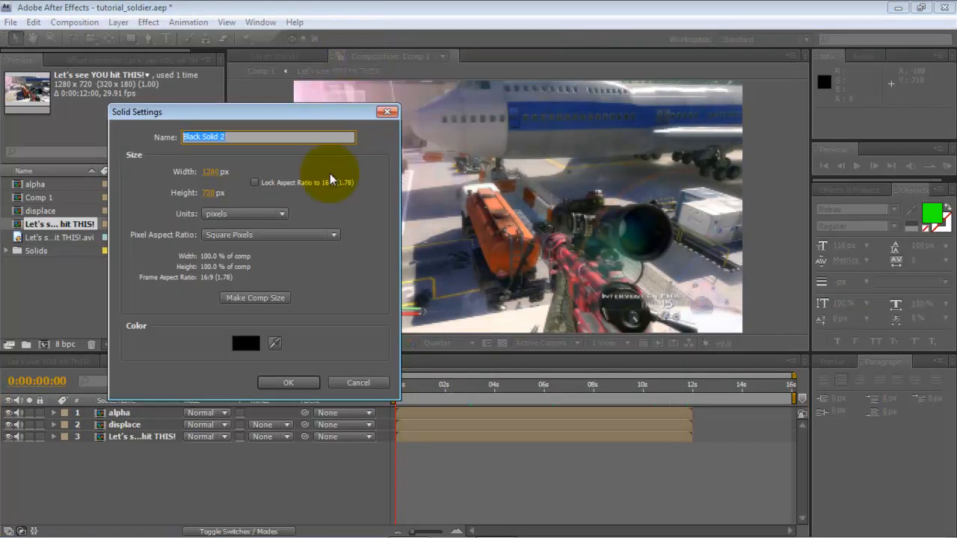
left_click(233, 297)
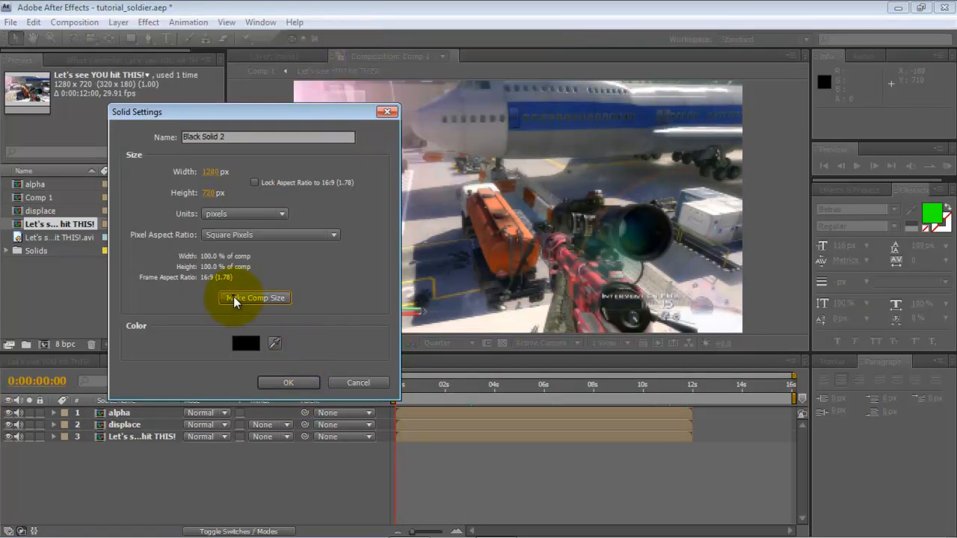
left_click(279, 383)
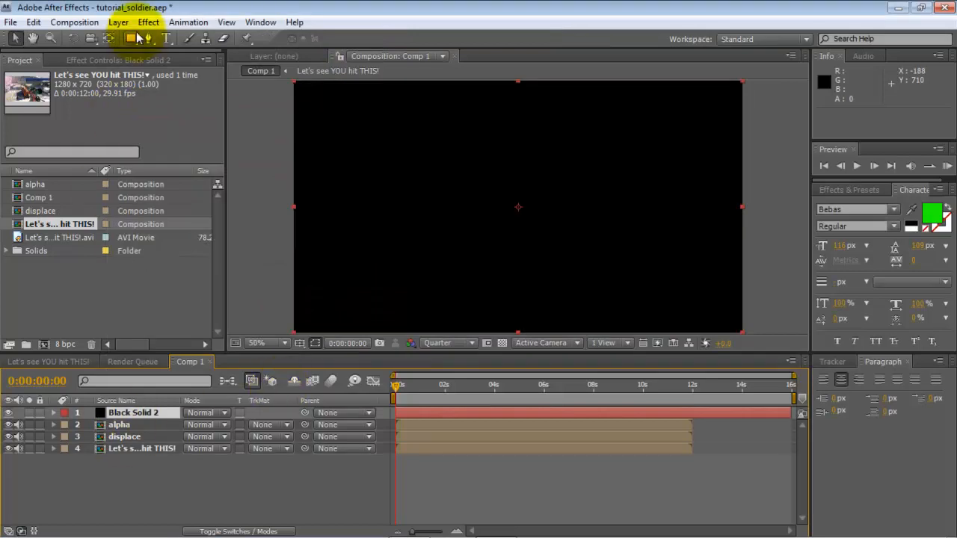
Apply the Trapcode Form effect to the black solid layer.
left_click(146, 23)
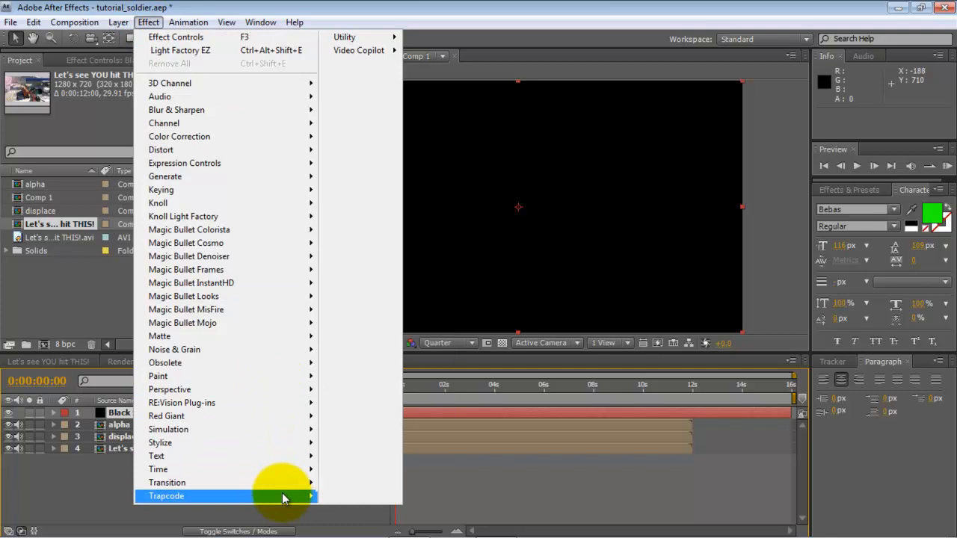
mouse_move(280, 496)
left_click(378, 434)
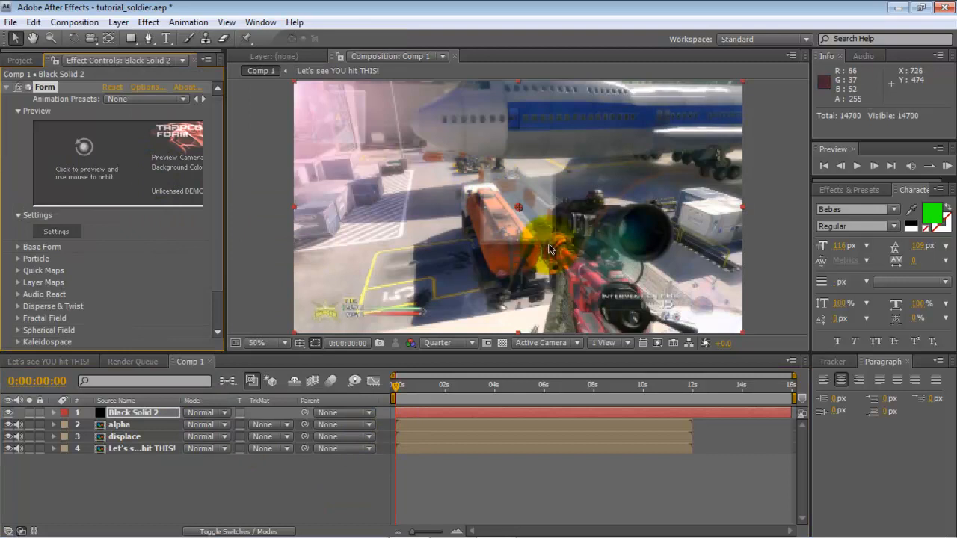
Set the Base Form dimensions of the Form effect to Size X 1280 and Size Y 720.
left_click(18, 248)
scroll(30, 247, "down", 3)
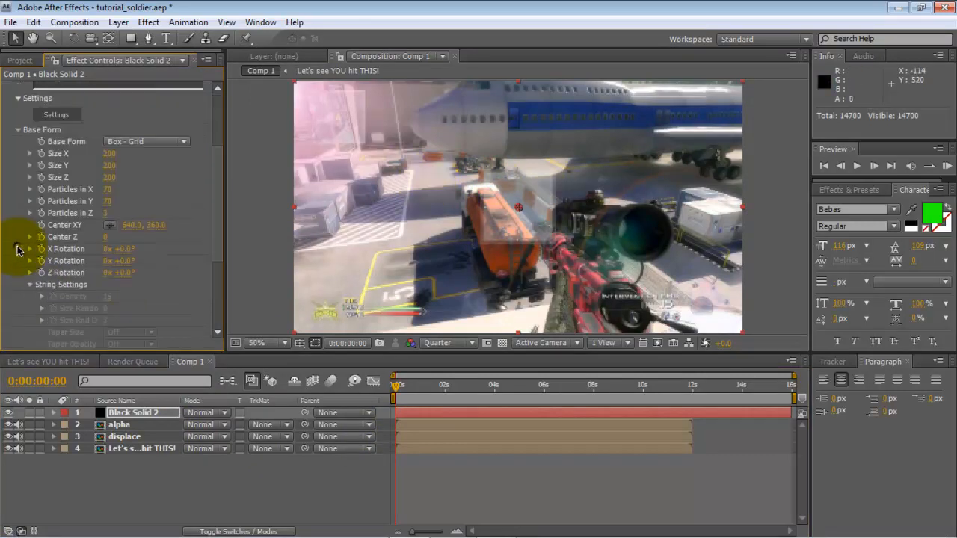
left_click(110, 154)
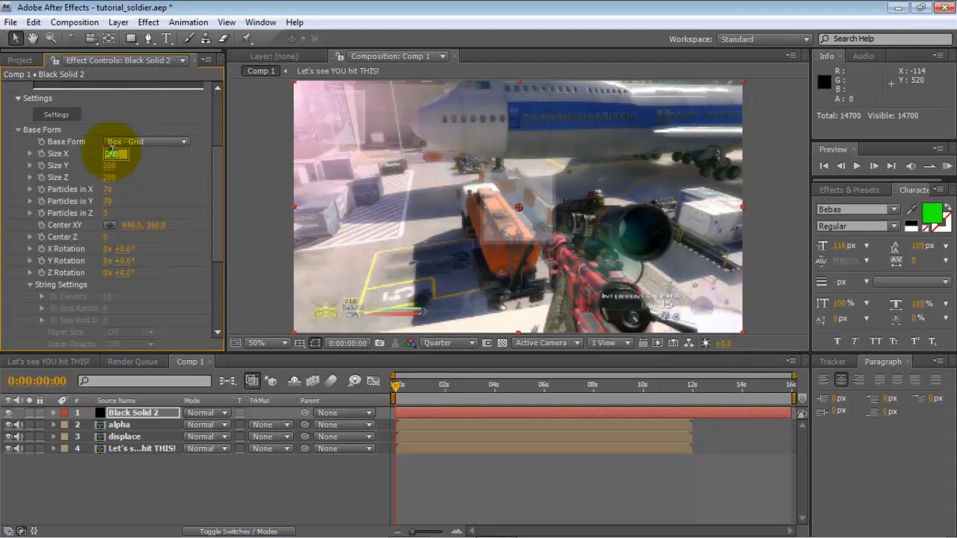
type("1280")
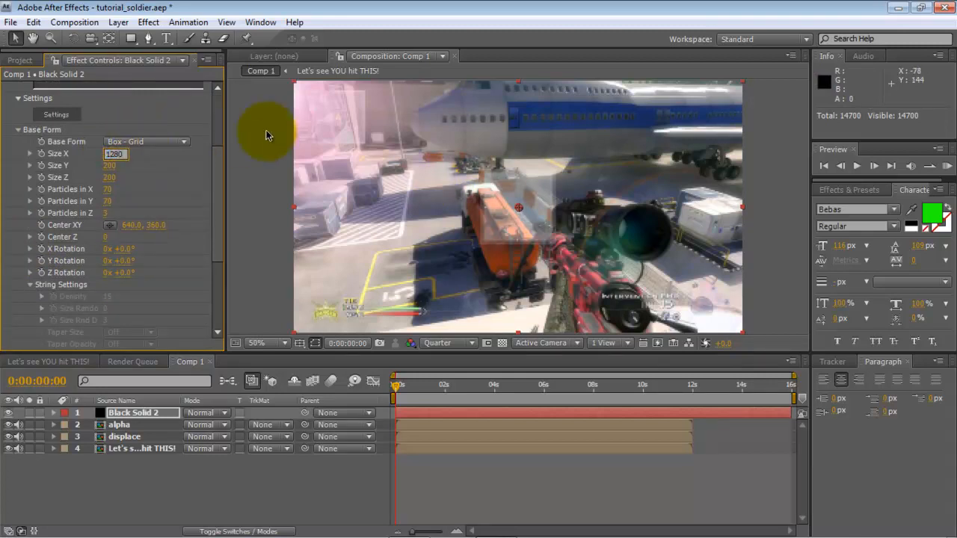
key("Tab")
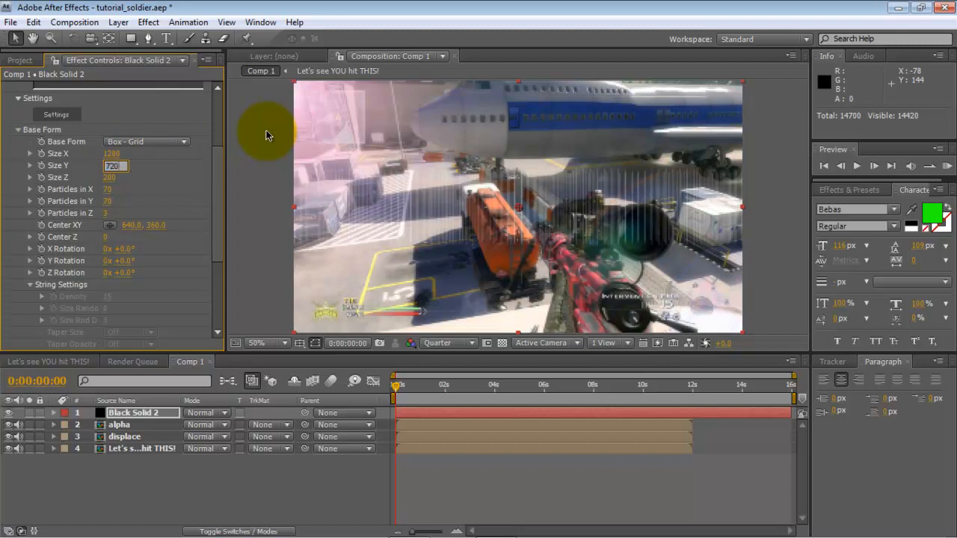
key("Tab")
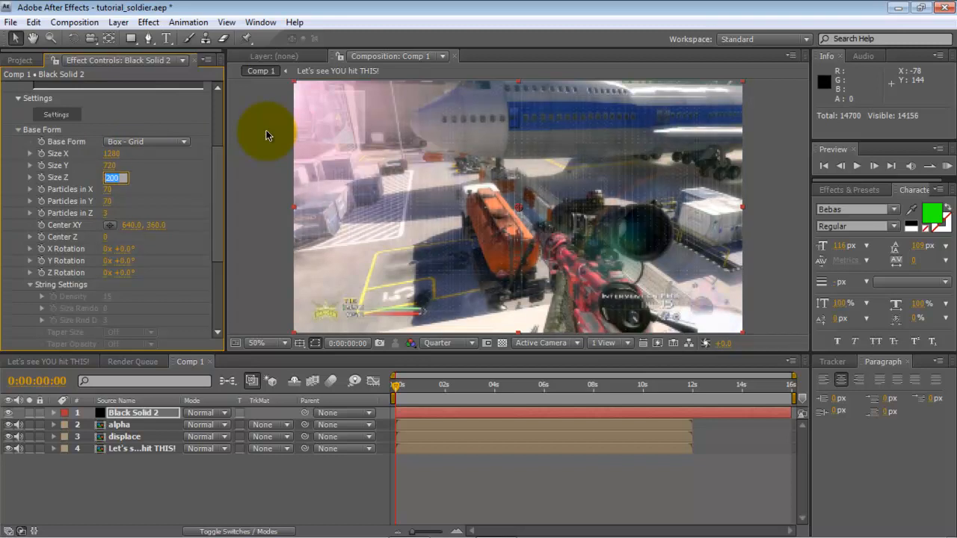
key("Return")
left_click(18, 132)
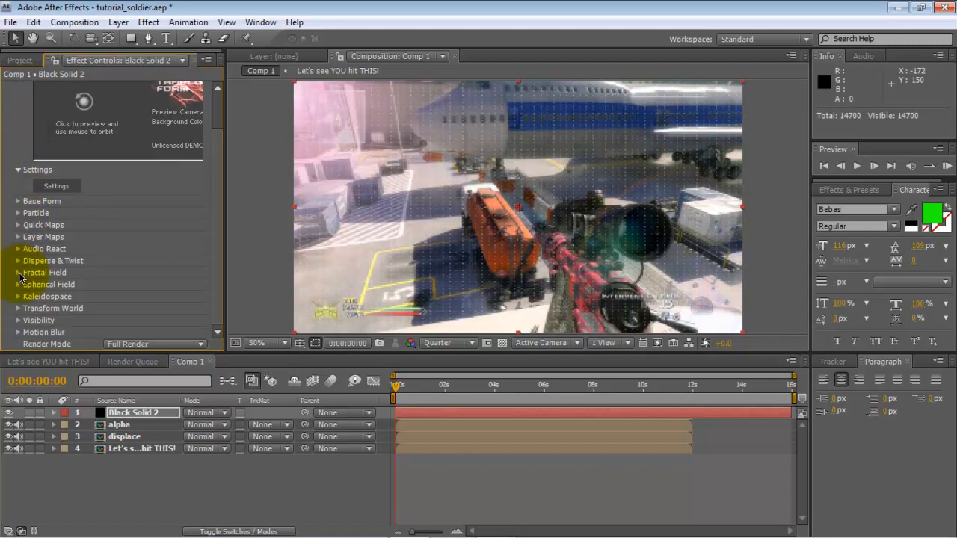
Set the Fractal Field's Flow Z to 50 and its displacement mode to XYZ Individual.
left_click(18, 273)
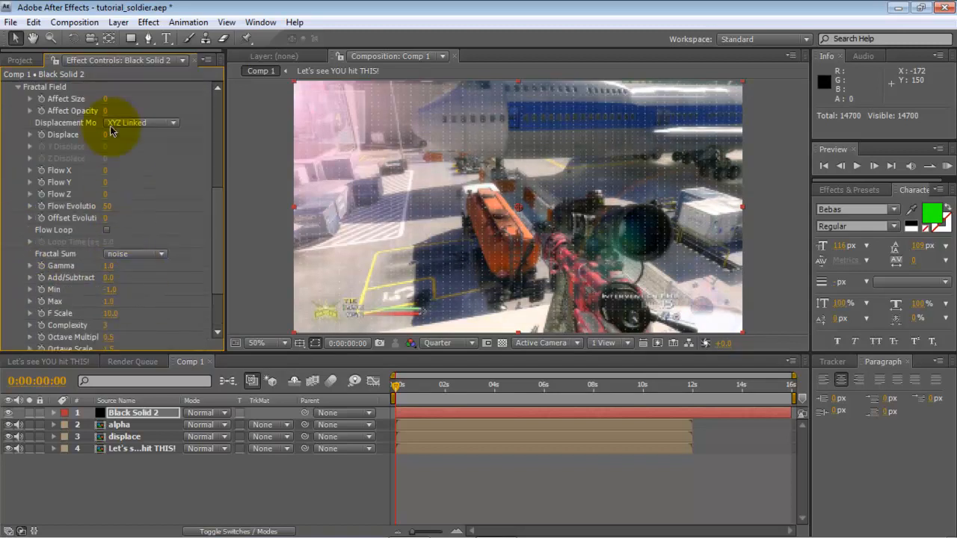
left_click(106, 195)
type("50")
key("Return")
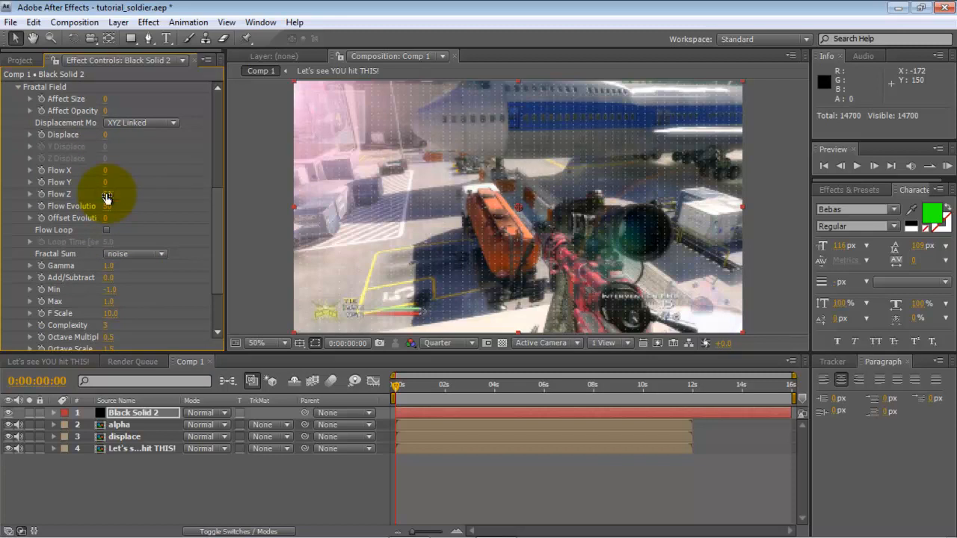
left_click(135, 123)
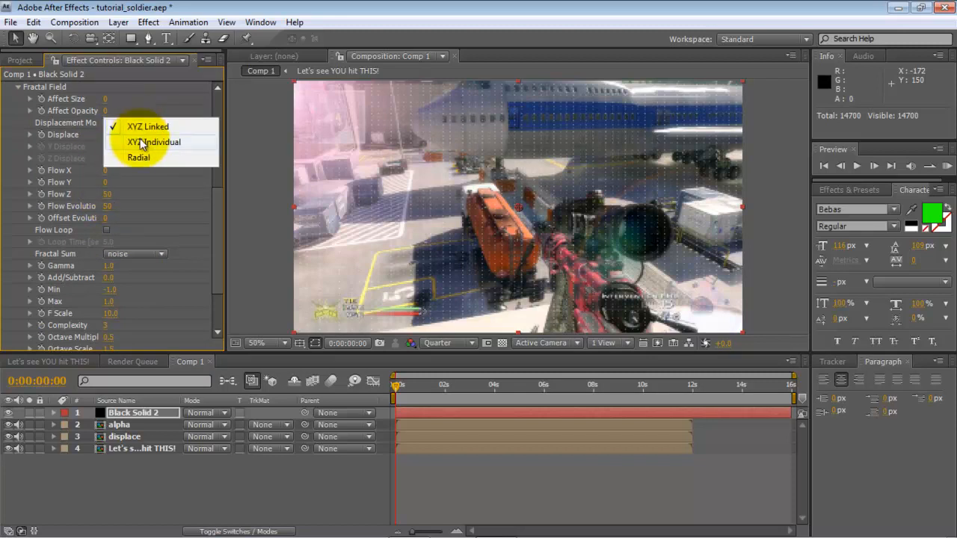
left_click(162, 143)
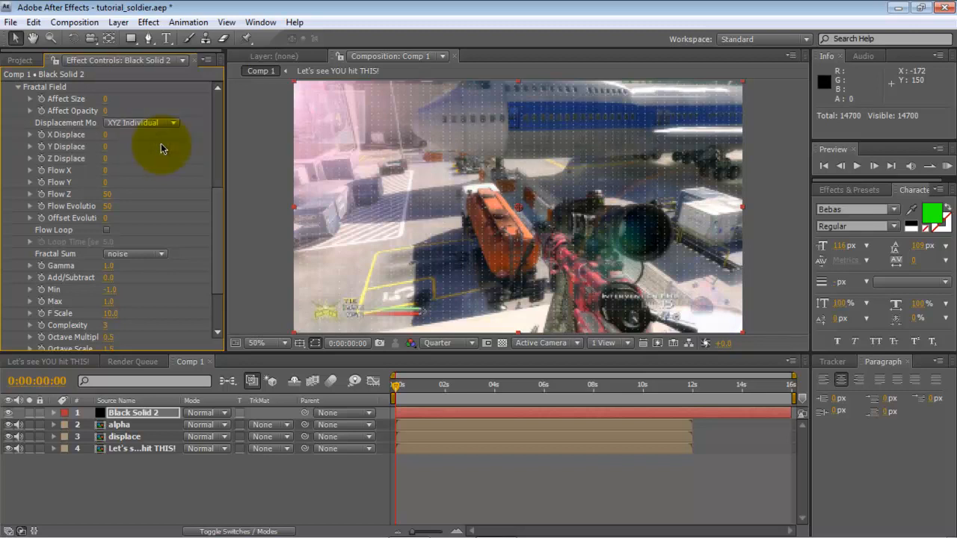
Set the Fractal Field's F Scale to 15 in the Form effect.
left_click(110, 314)
type("15")
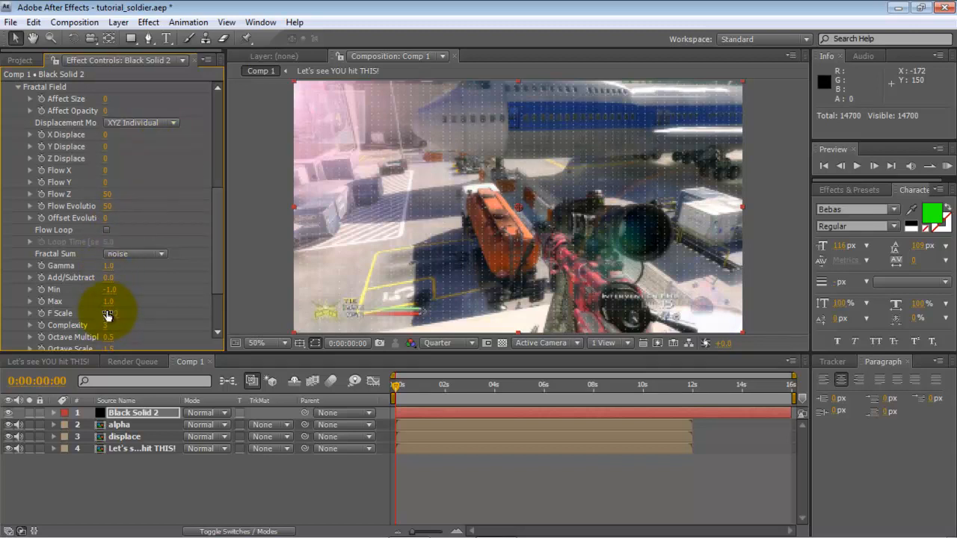
key("Return")
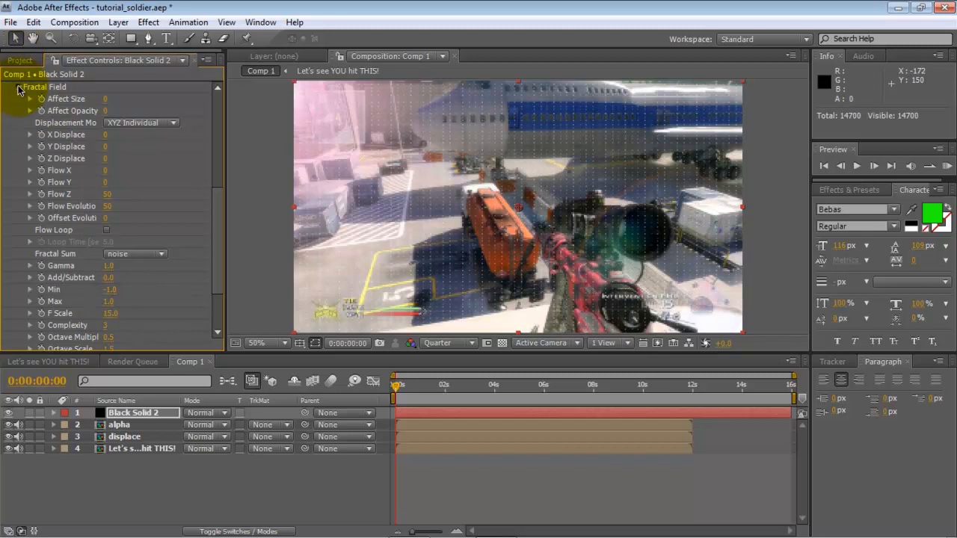
left_click(20, 89)
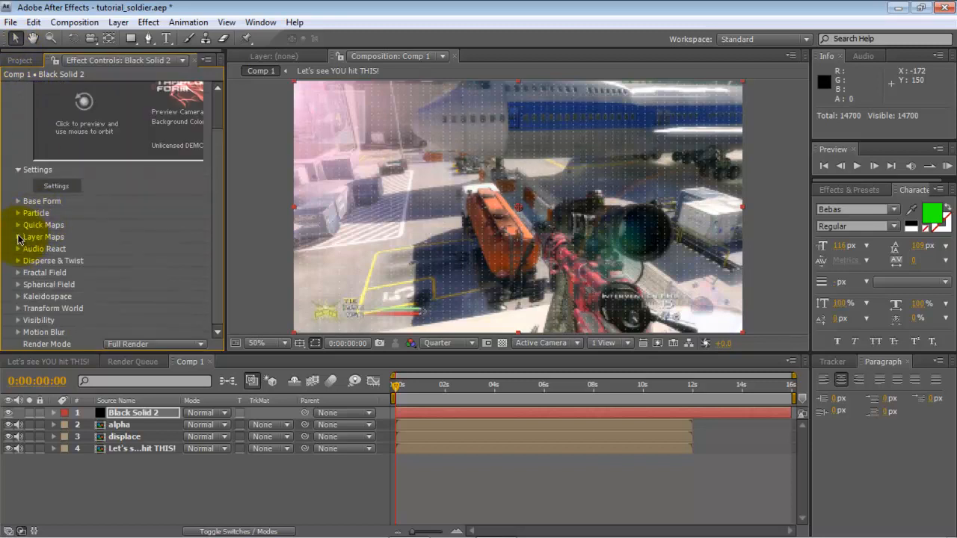
Assign the alpha layer as the Color and Alpha layer map of the Form effect.
left_click(19, 237)
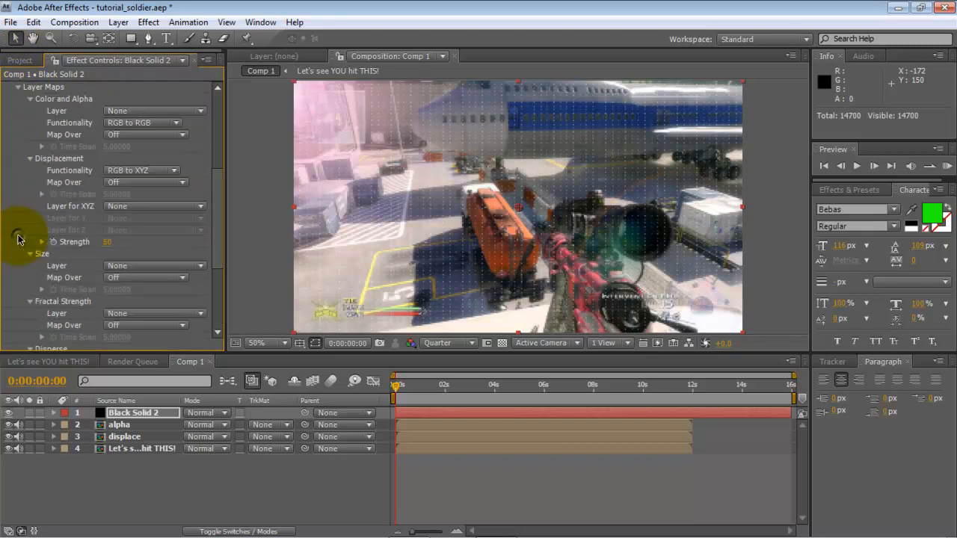
left_click(116, 113)
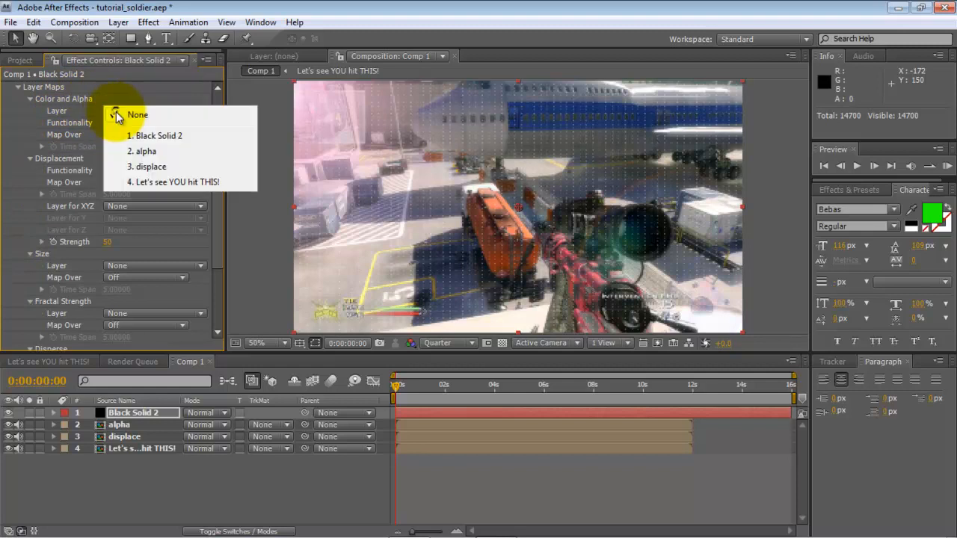
left_click(173, 153)
scroll(172, 151, "up", 2)
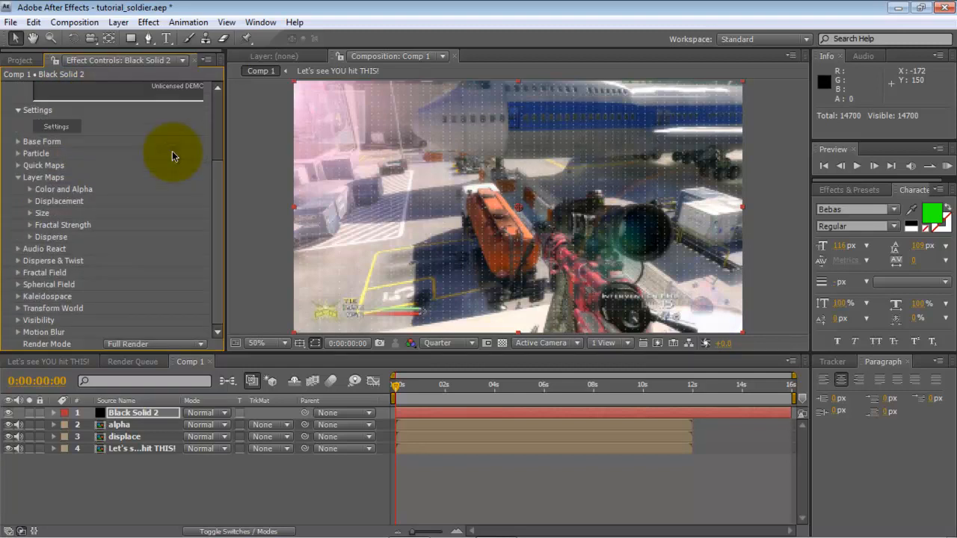
Set the Color and Alpha map's functionality to RGBA to RGBA and map it over XY.
left_click(30, 202)
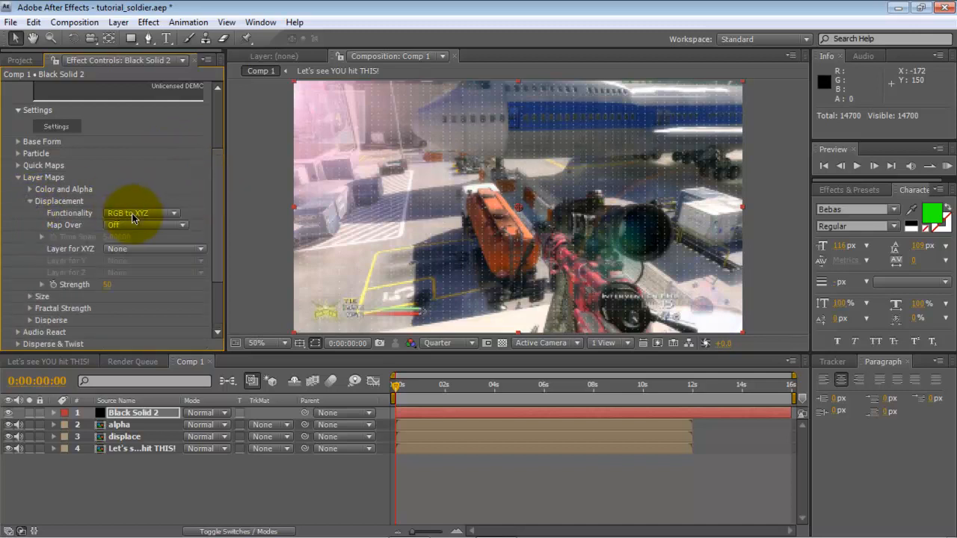
left_click(30, 201)
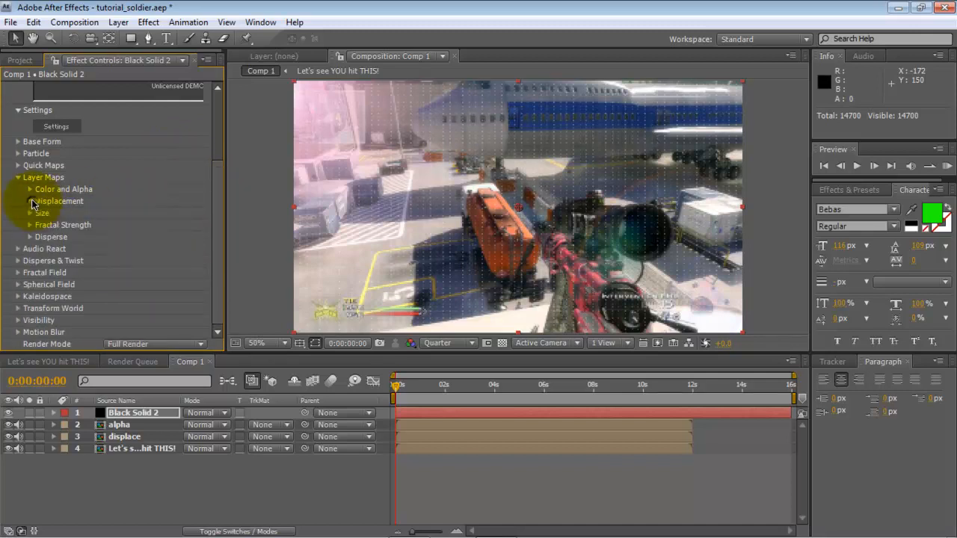
left_click(30, 191)
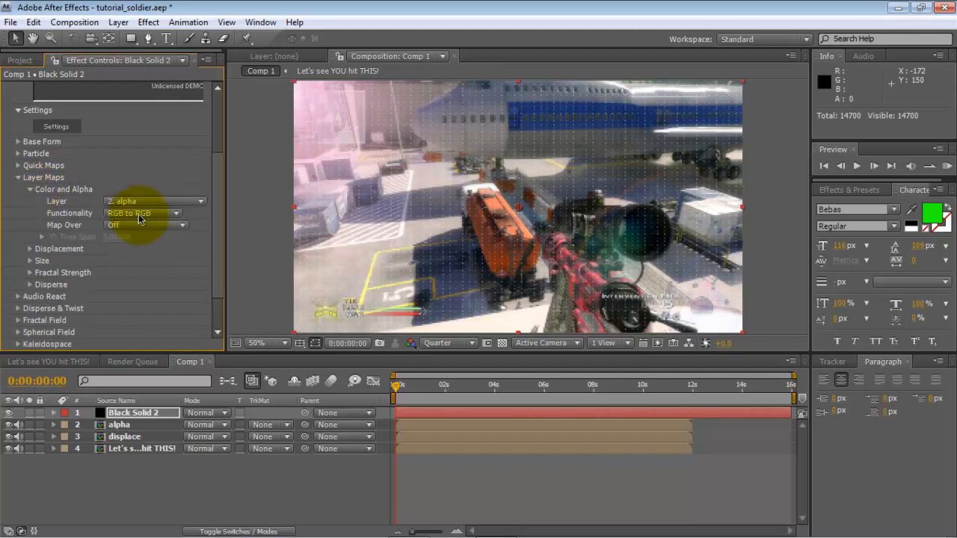
left_click(138, 216)
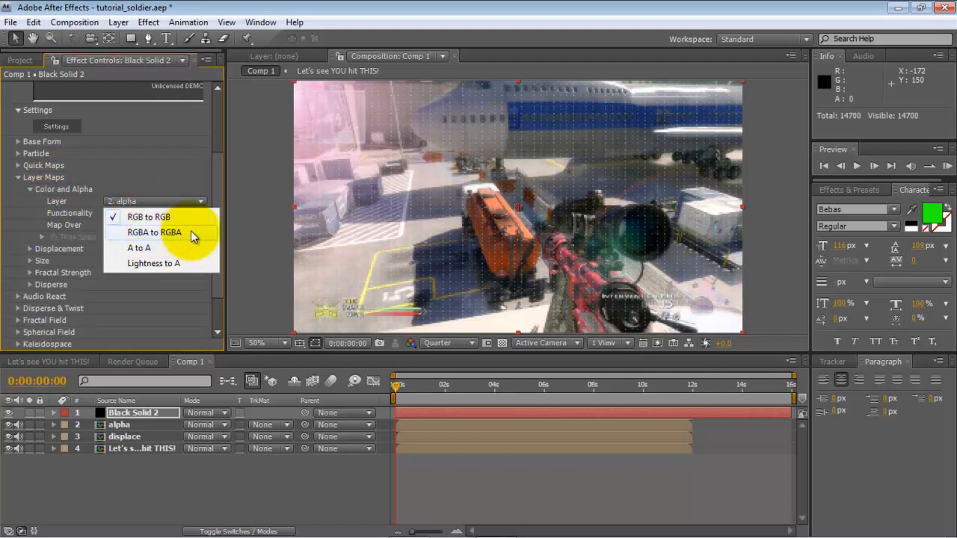
left_click(191, 234)
left_click(170, 225)
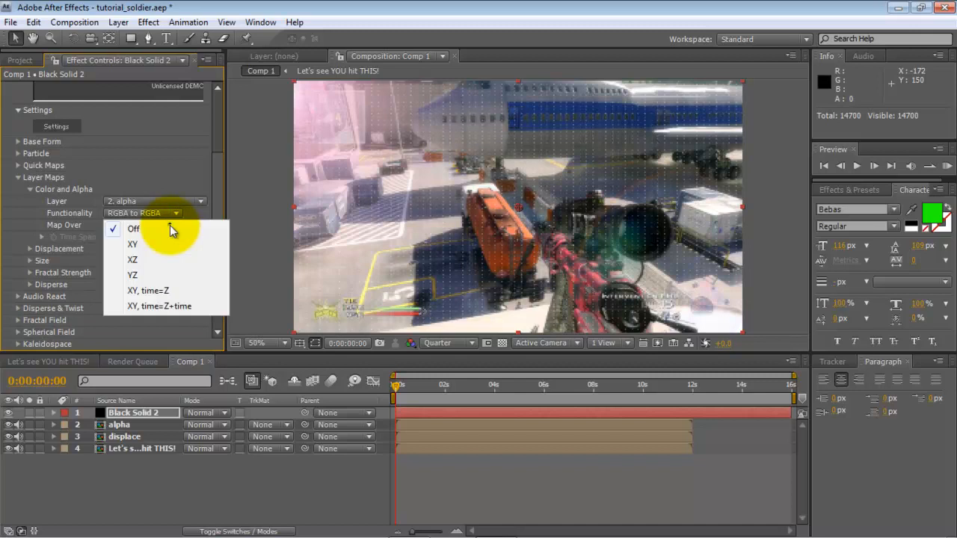
left_click(166, 242)
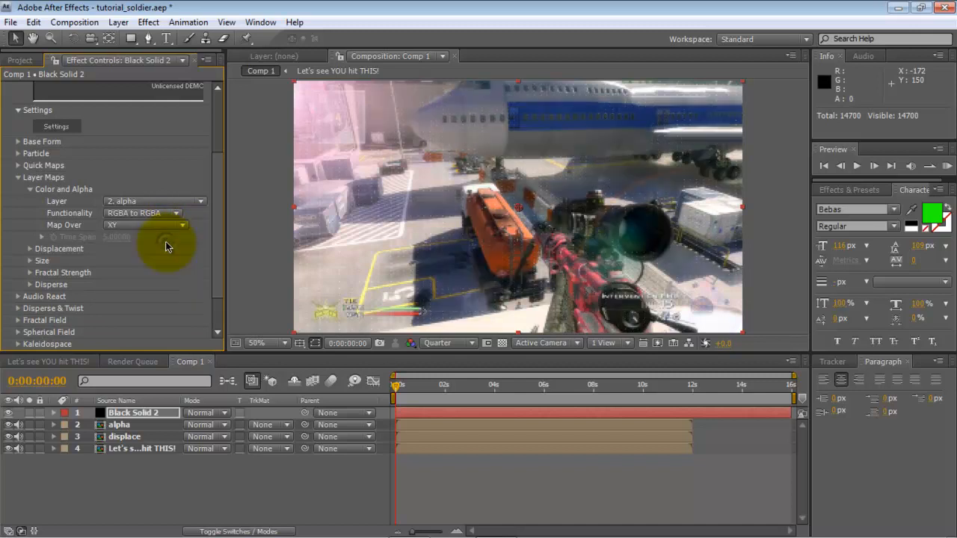
Check the Form particles on their own by briefly hiding the alpha, displace and original gameplay layers.
left_click(9, 450)
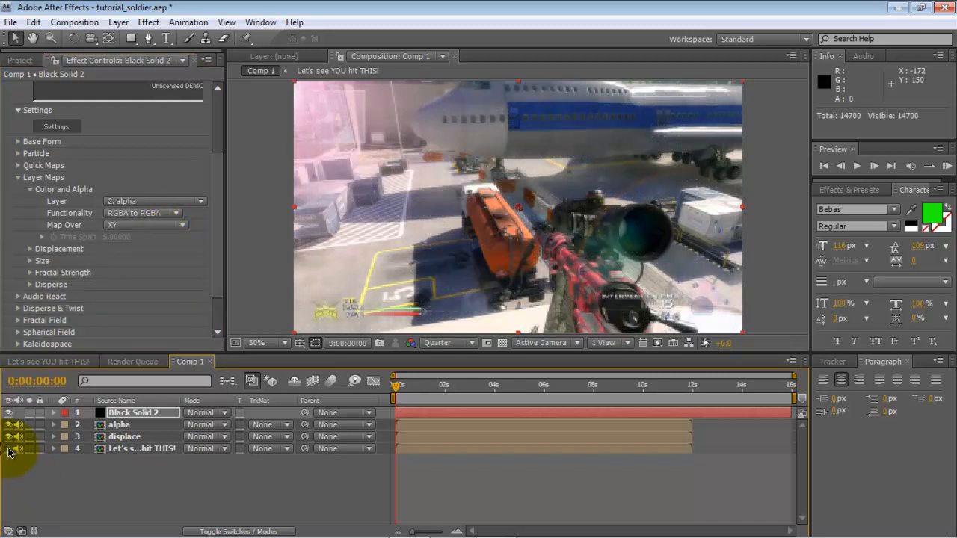
left_click(8, 437)
left_click(8, 425)
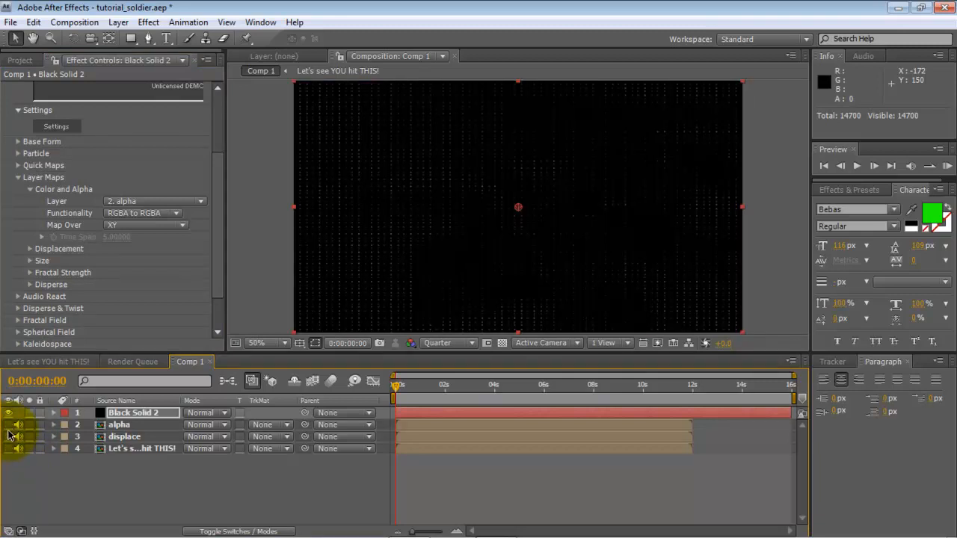
left_click_drag(10, 425, 11, 449)
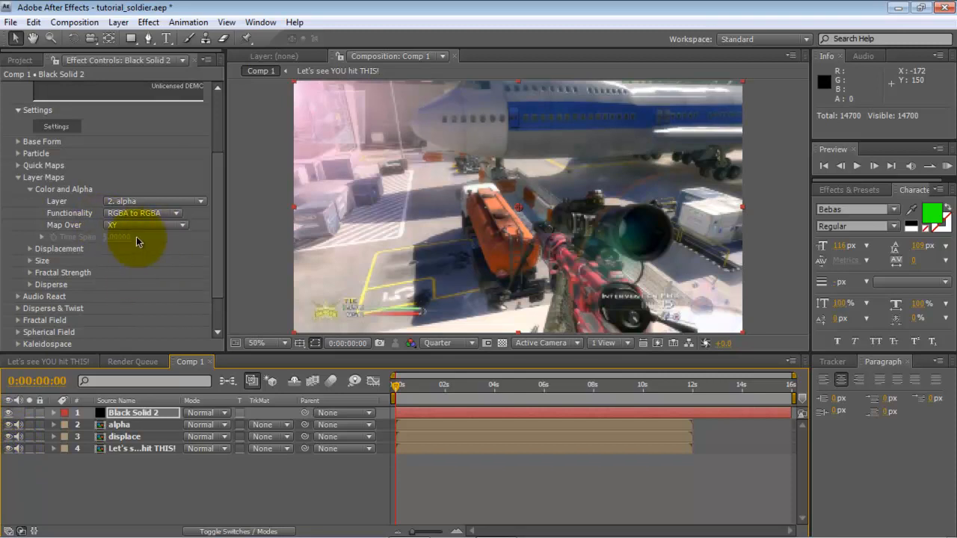
Set the Displacement layer map to Individual XYZ, mapped over XY, with the displace layer as its Layer for Z.
left_click(30, 190)
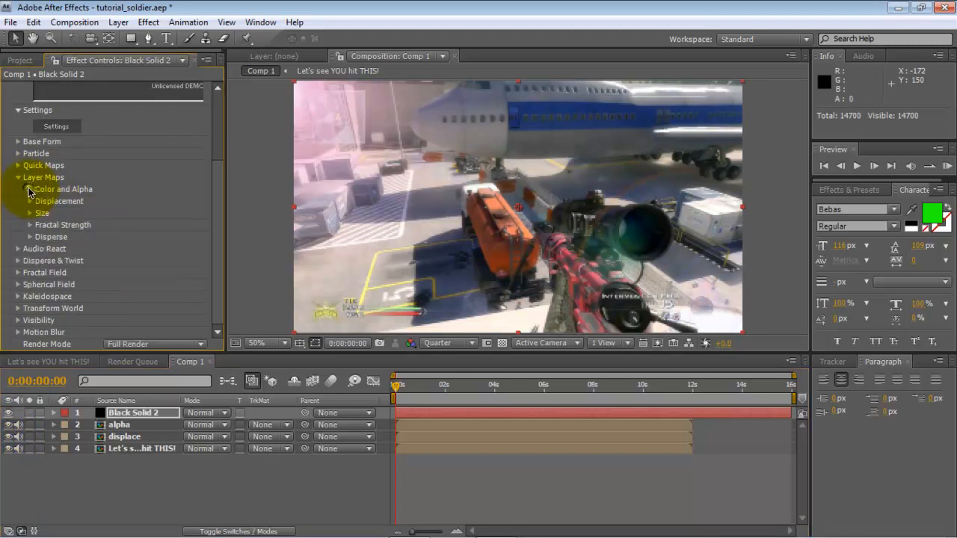
left_click(29, 202)
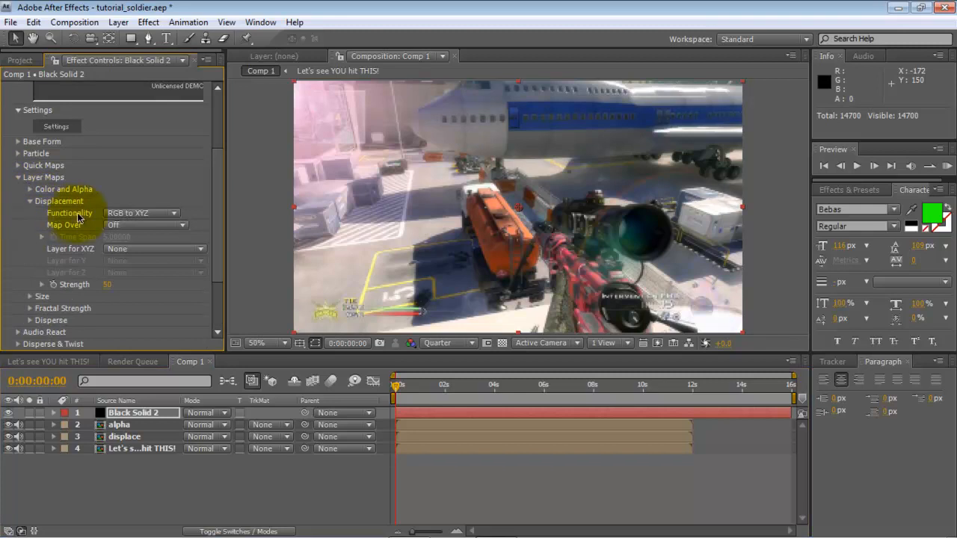
left_click(146, 216)
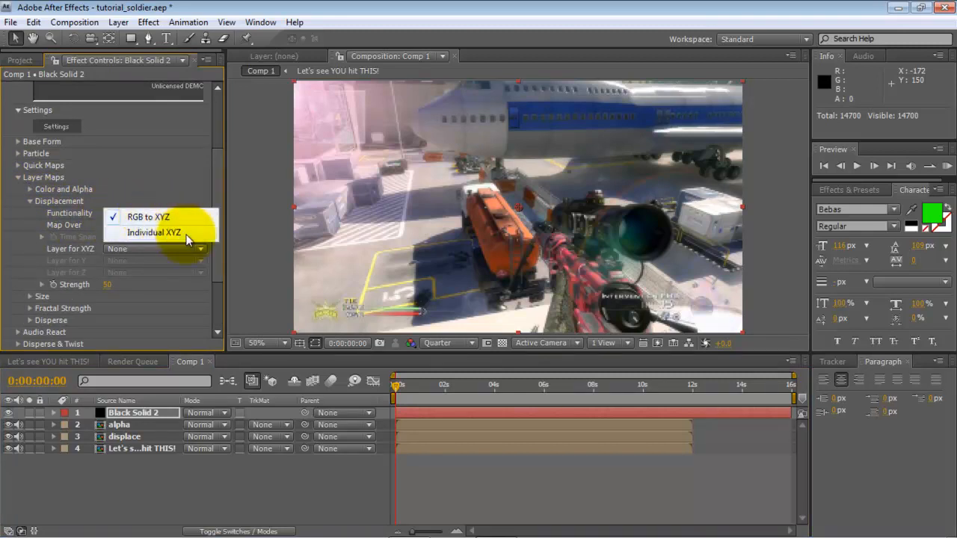
left_click(154, 232)
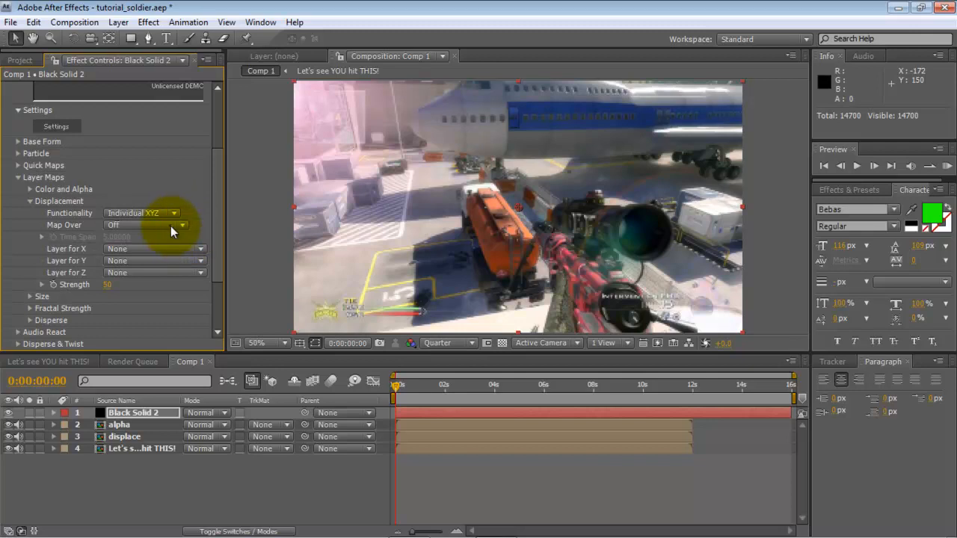
left_click(171, 225)
left_click(165, 245)
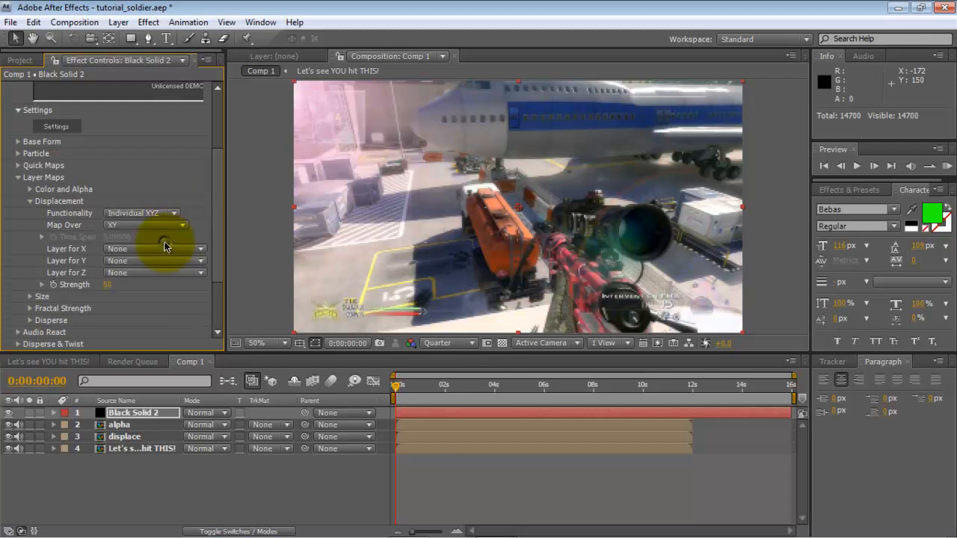
left_click(143, 273)
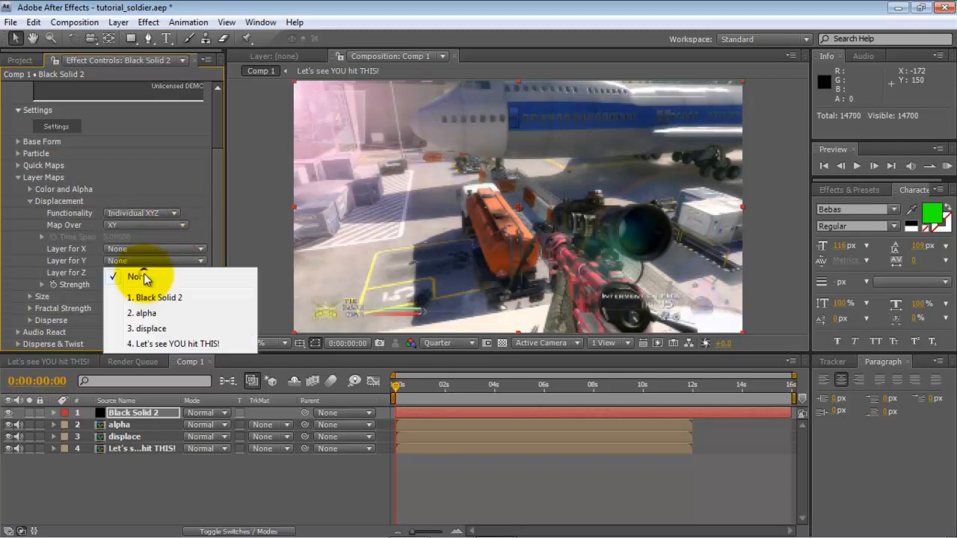
left_click(150, 330)
Review the Color and Alpha map settings and view the displaced particles with the three gameplay layers briefly hidden.
left_click_drag(7, 425, 9, 450)
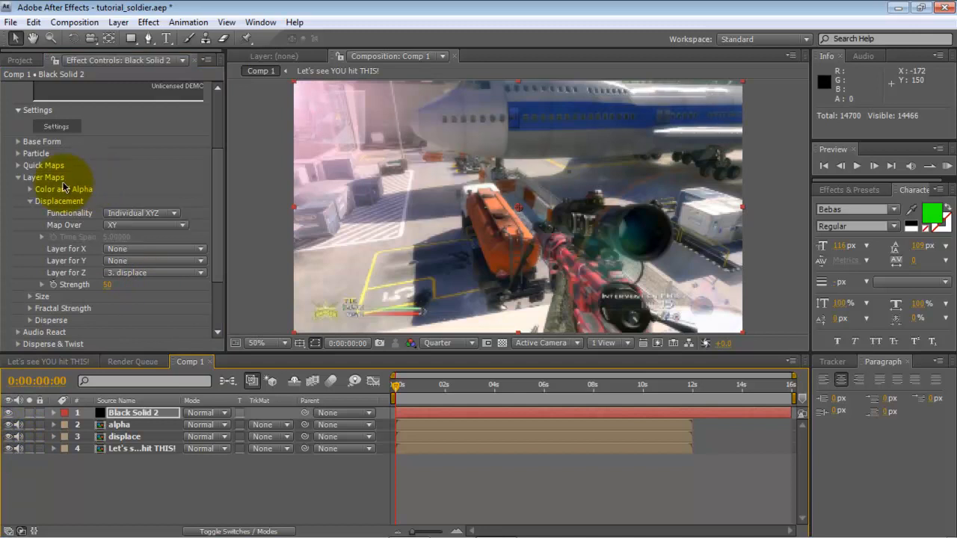
left_click(29, 202)
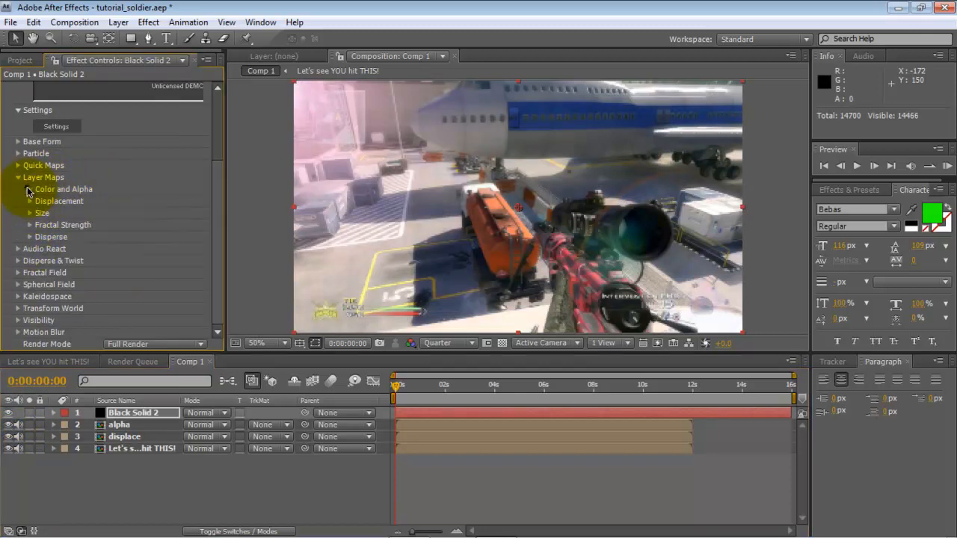
left_click(29, 190)
left_click(137, 203)
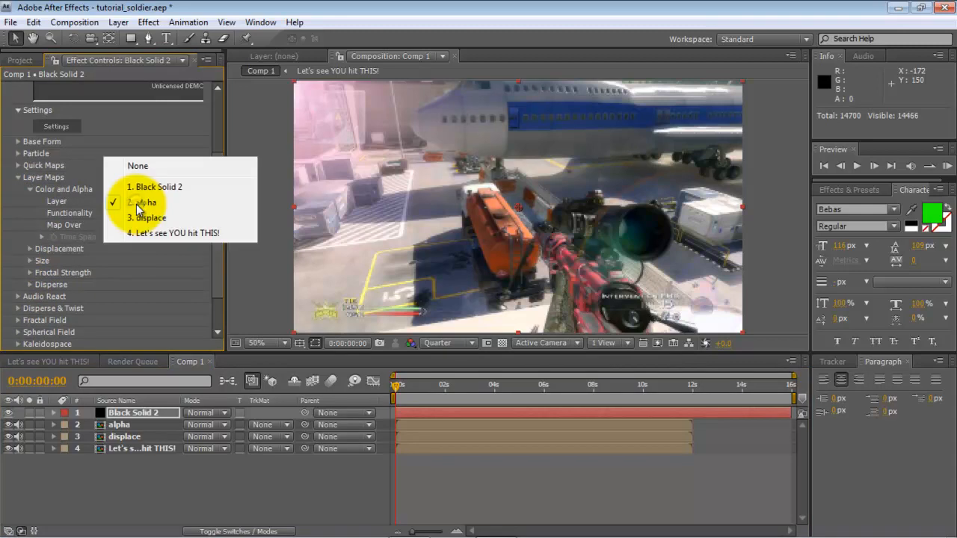
left_click(141, 206)
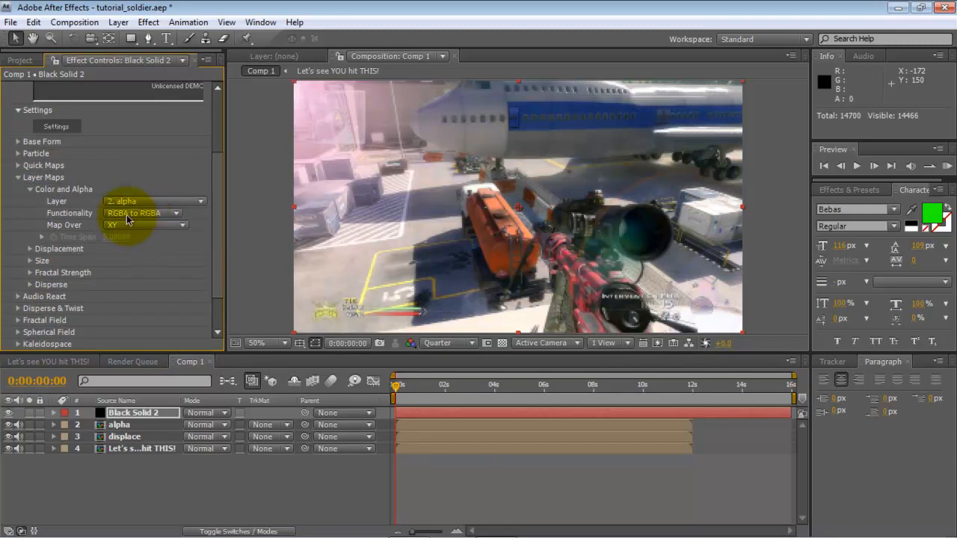
left_click(126, 213)
left_click(129, 215)
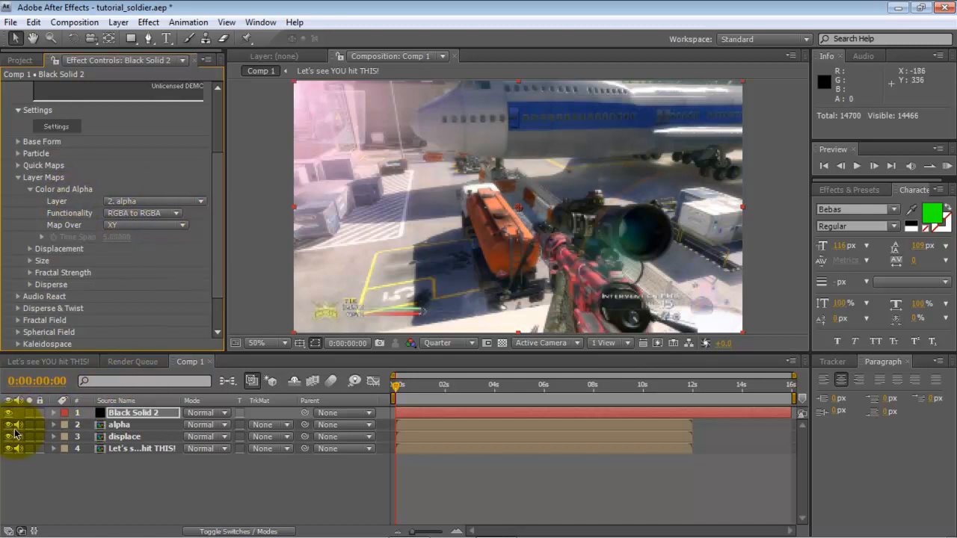
left_click_drag(10, 425, 10, 449)
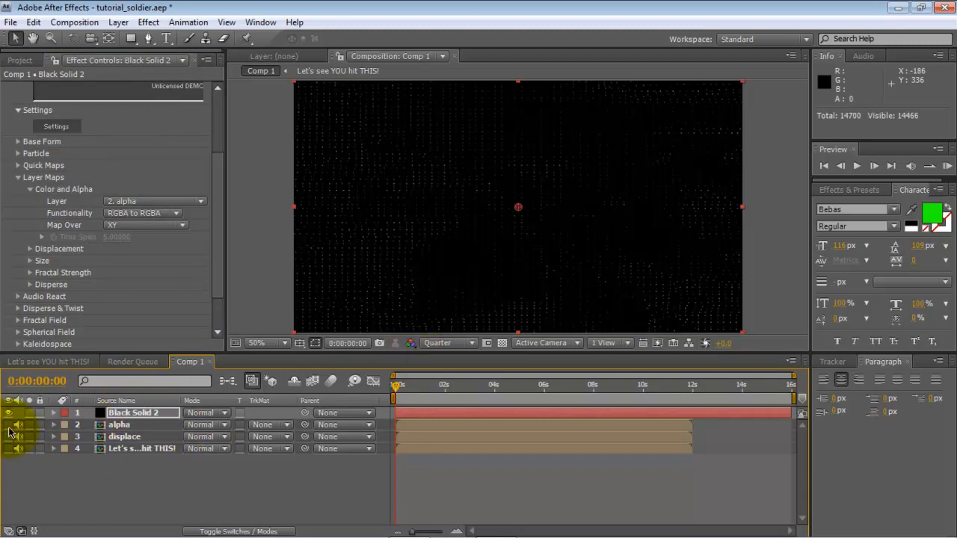
left_click_drag(11, 445, 10, 424)
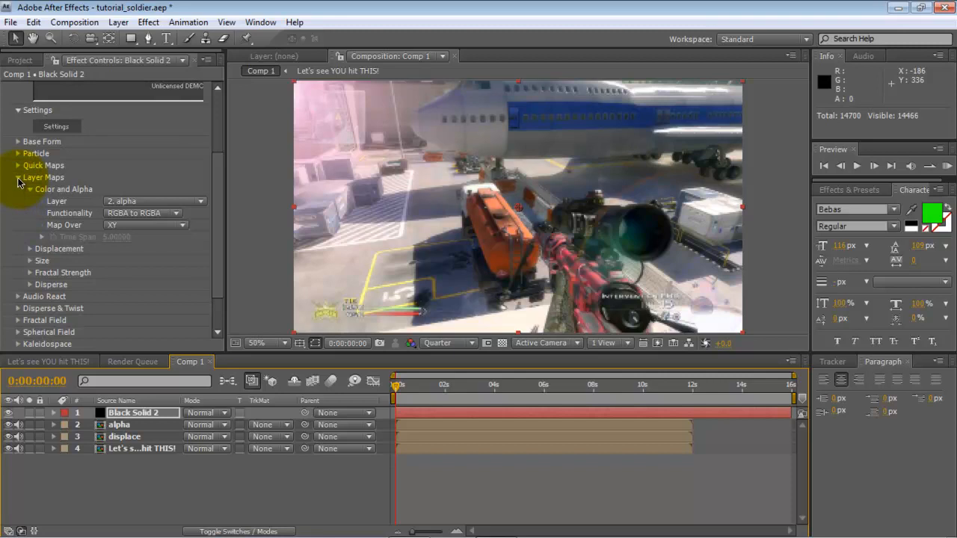
Set the Base Form particle counts to 1280 in X, 720 in Y and 1 in Z.
left_click(19, 178)
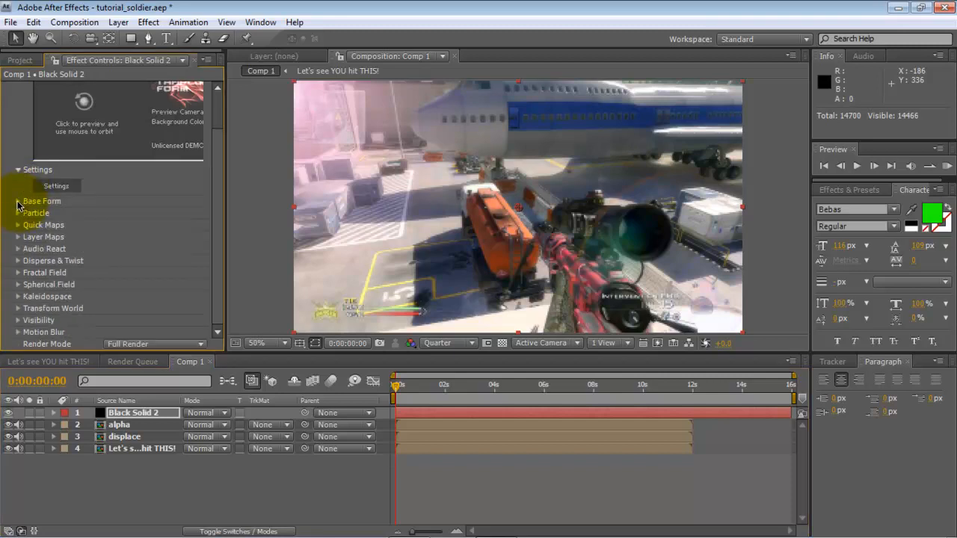
left_click(18, 214)
scroll(20, 194, "down", 1)
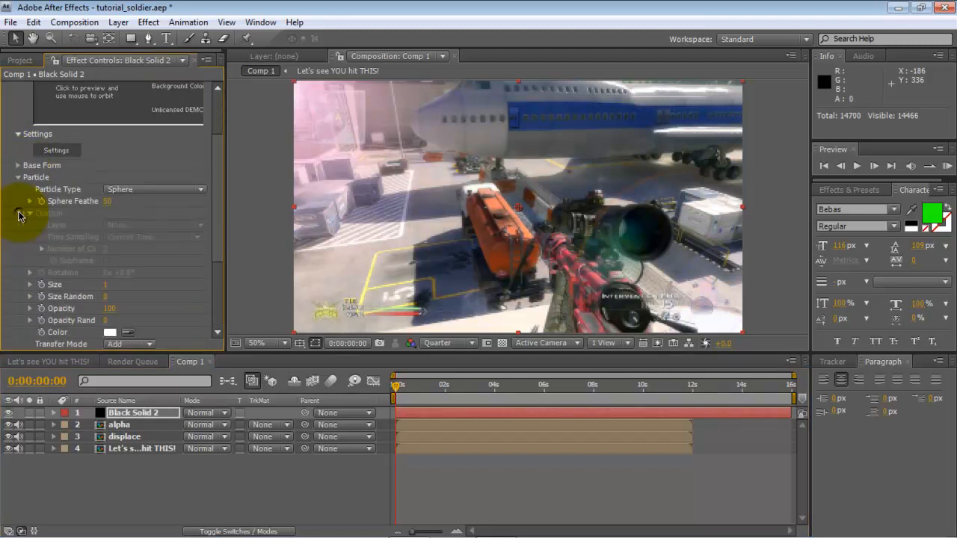
left_click(18, 167)
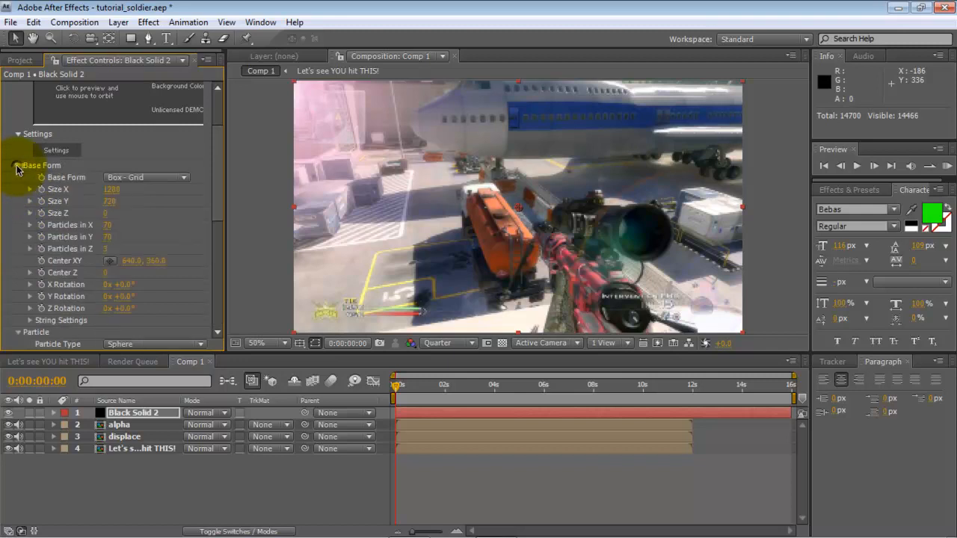
left_click(108, 226)
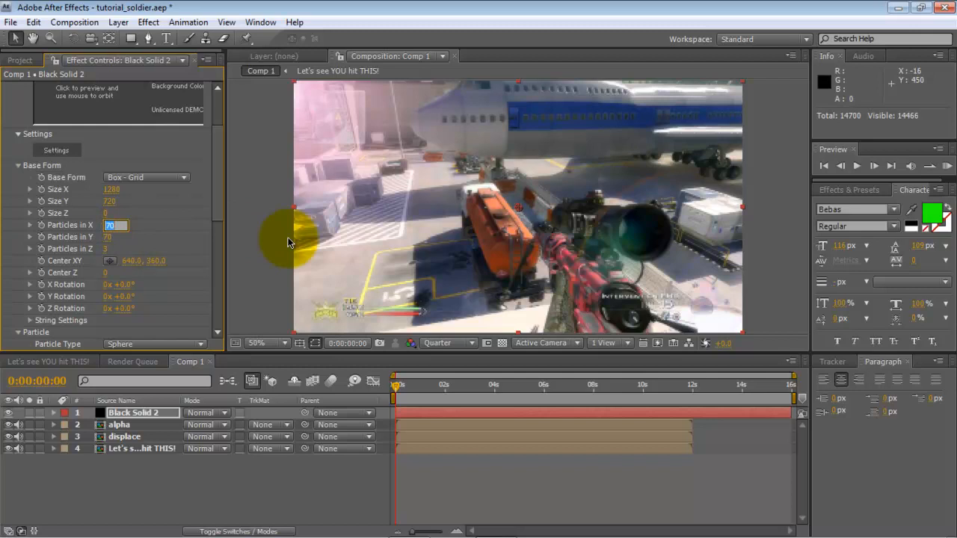
key("Tab")
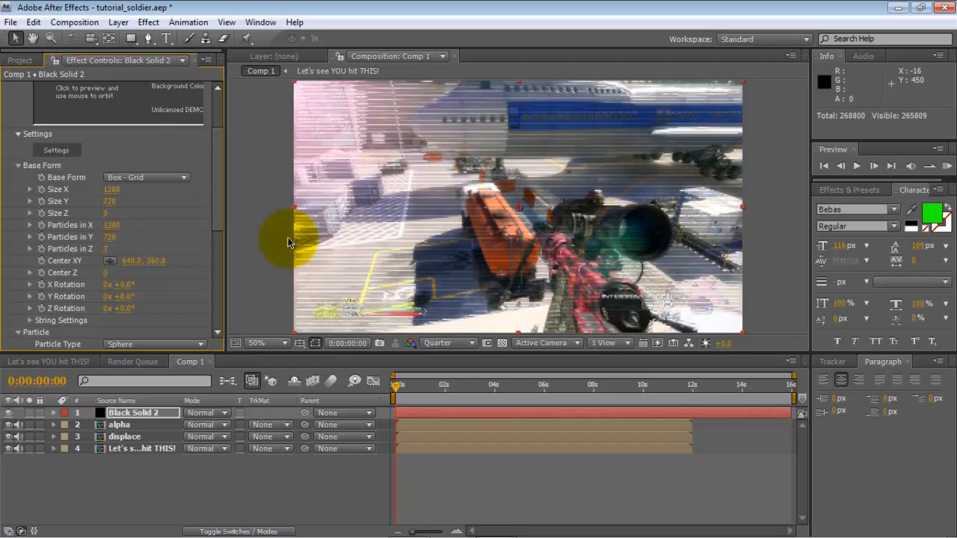
key("Return")
left_click(106, 249)
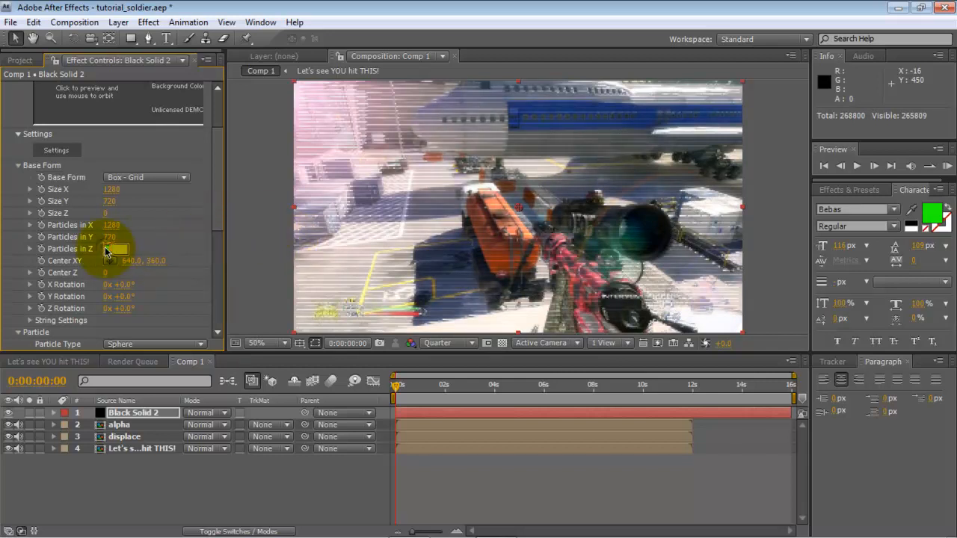
type("1")
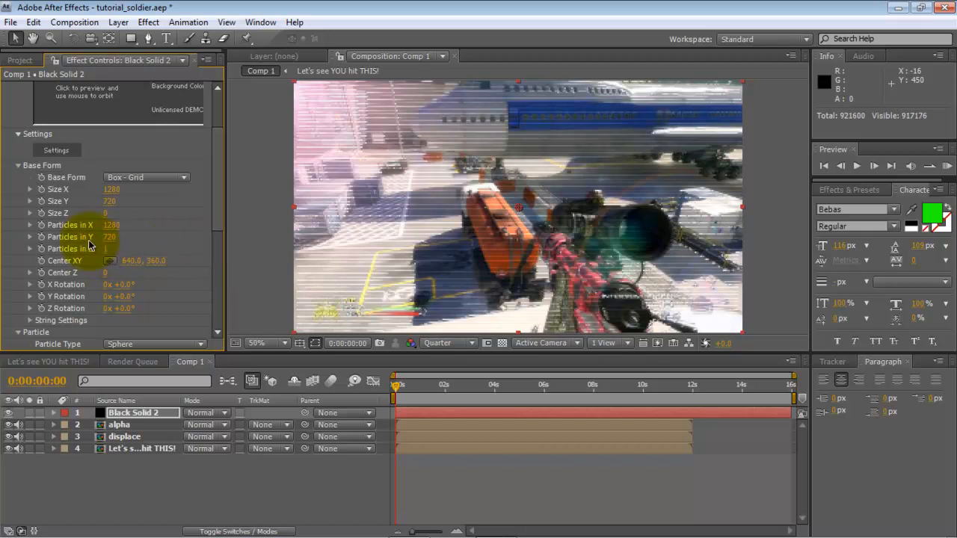
Hide the alpha, displace and original gameplay layers and set the composition's preview resolution to Full.
key("Return")
left_click_drag(9, 425, 9, 451)
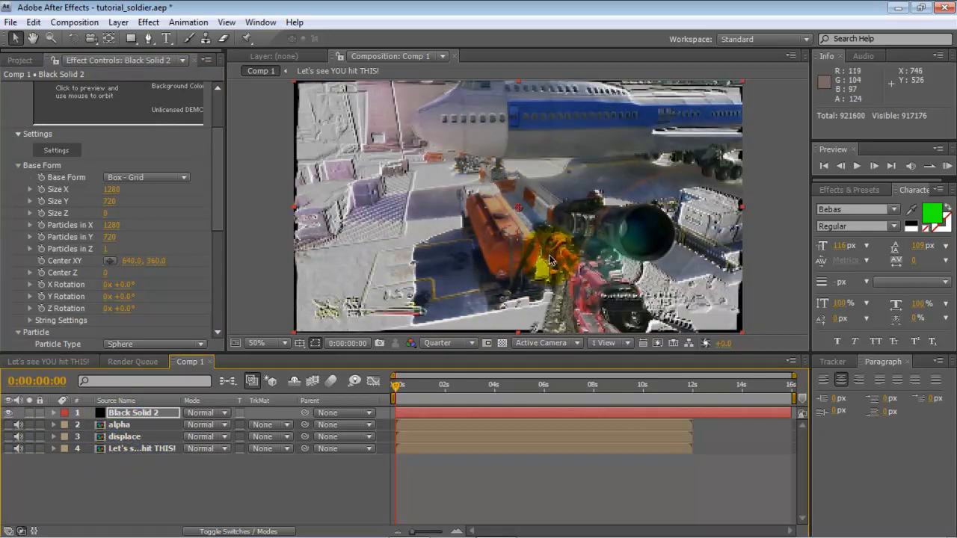
left_click(465, 344)
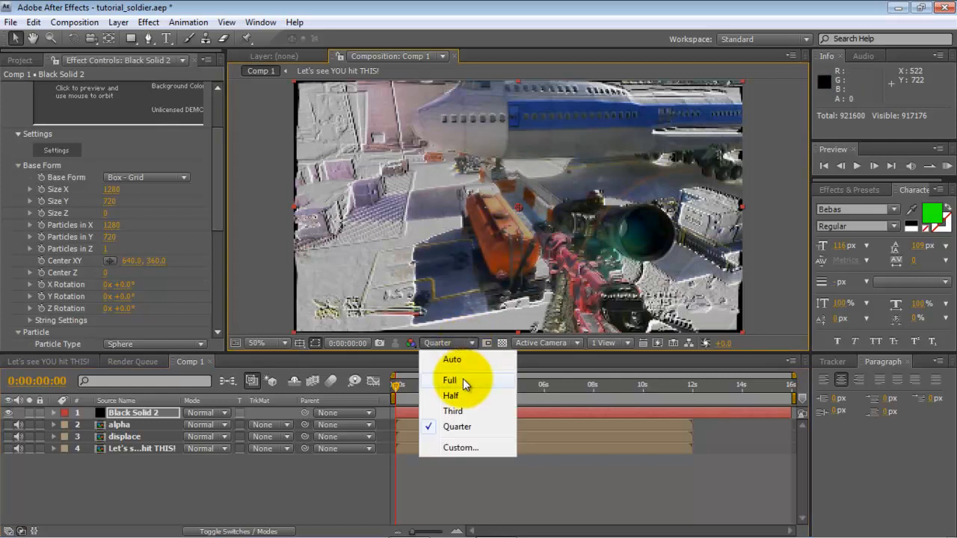
left_click(463, 379)
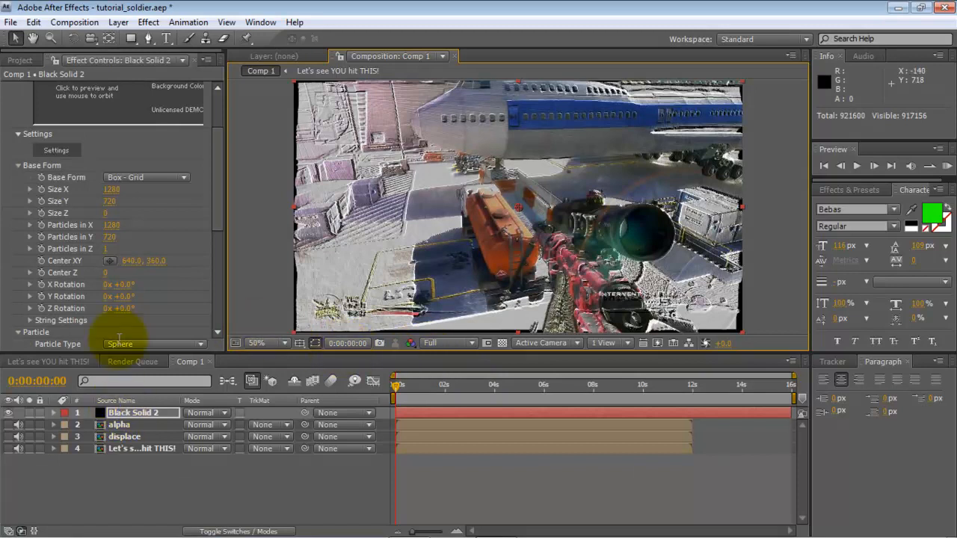
Try Fractal Field displacement on the Form particles with 133 in X, 133 in Y and 119 in Z.
left_click(20, 166)
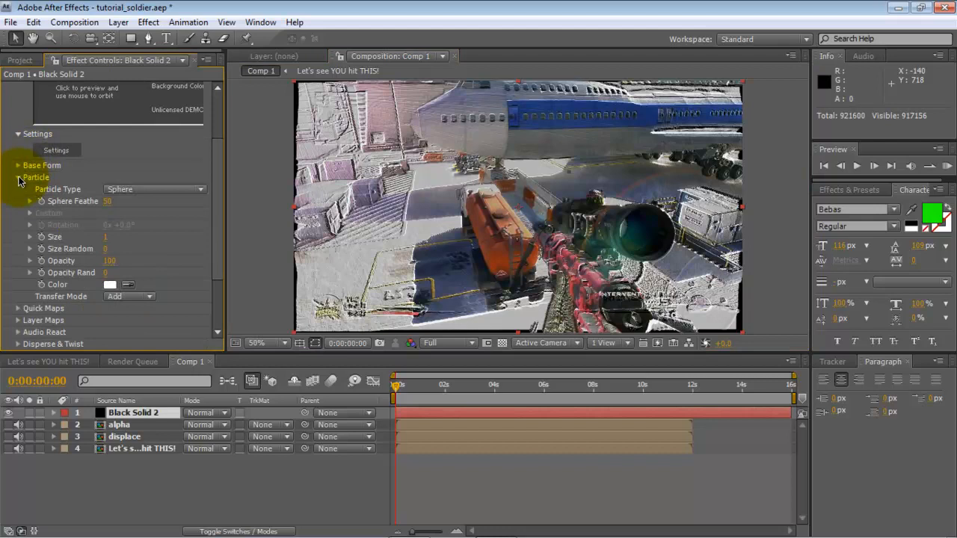
left_click(18, 179)
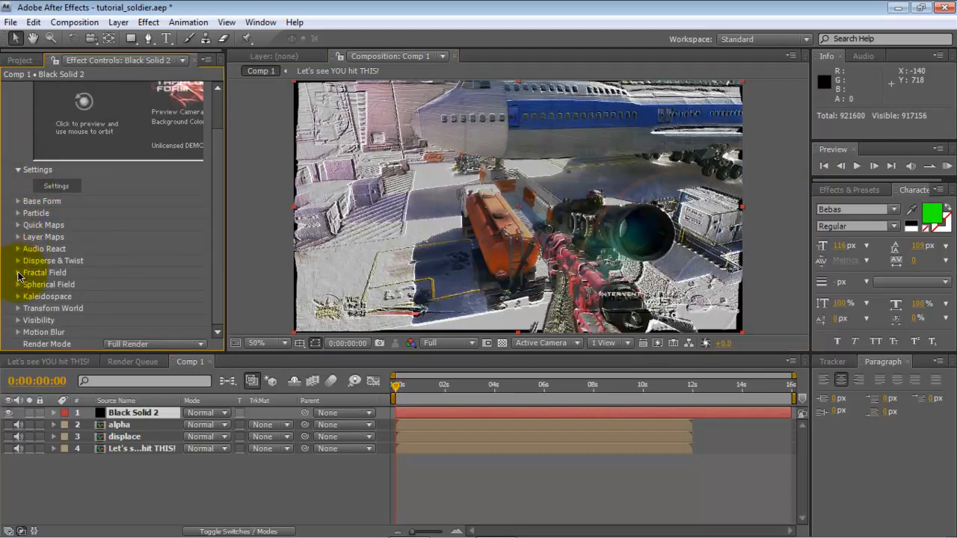
left_click(18, 276)
scroll(74, 254, "down", 5)
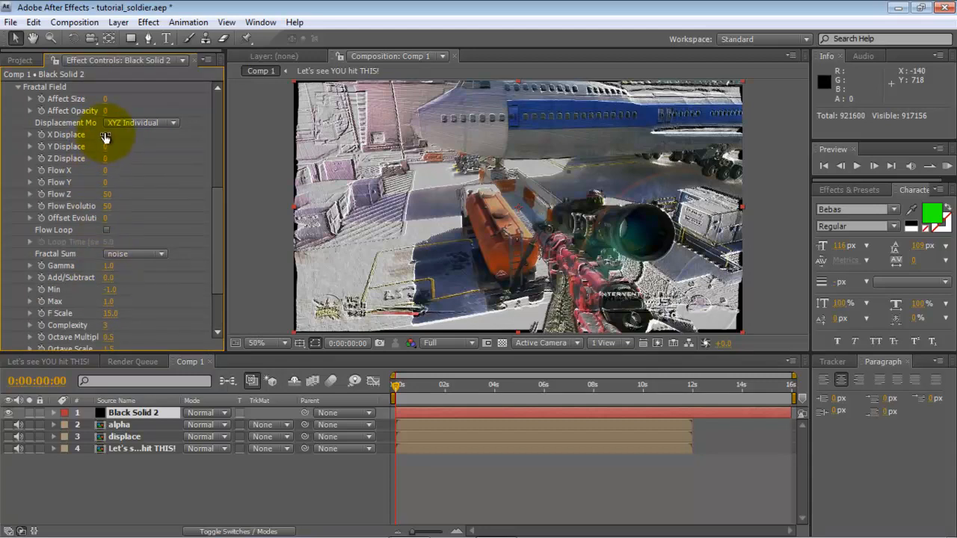
left_click_drag(106, 135, 110, 133)
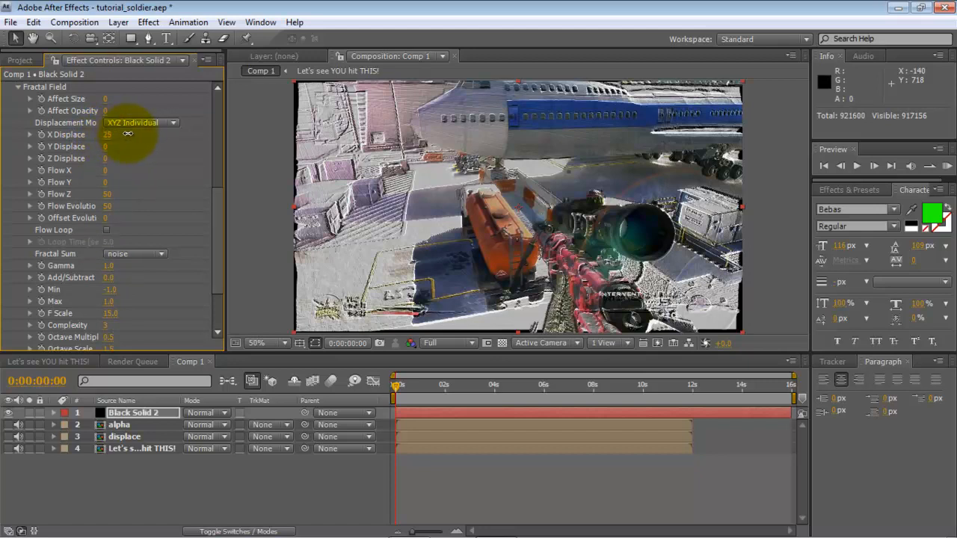
left_click_drag(129, 133, 236, 129)
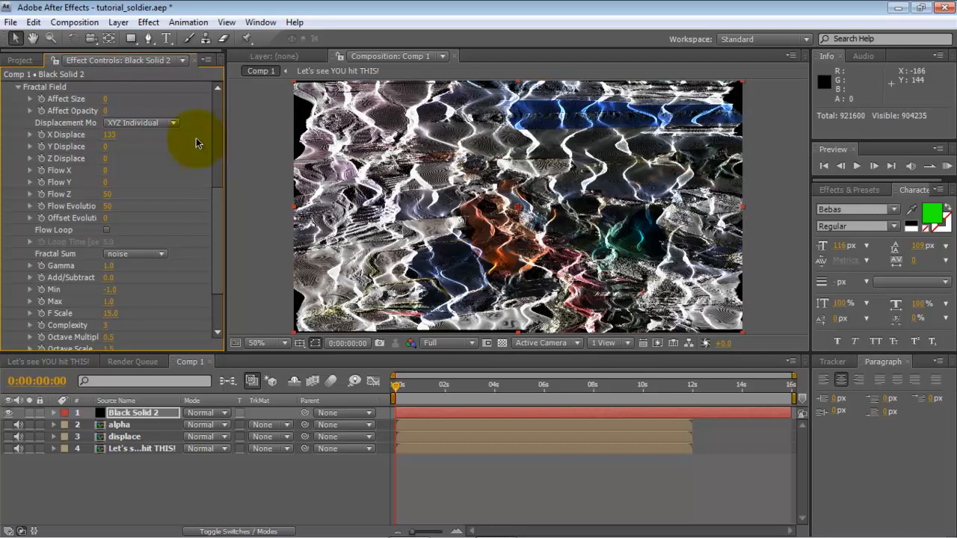
left_click_drag(106, 148, 204, 143)
left_click_drag(106, 162, 229, 153)
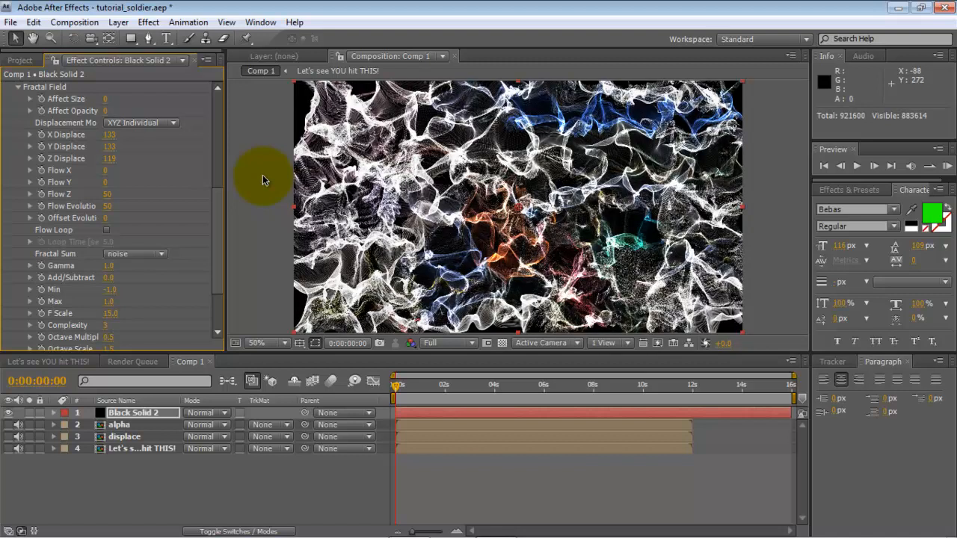
Reset the Fractal Field X, Y and Z Displace values to 0.
left_click(110, 135)
type("00")
left_click(110, 159)
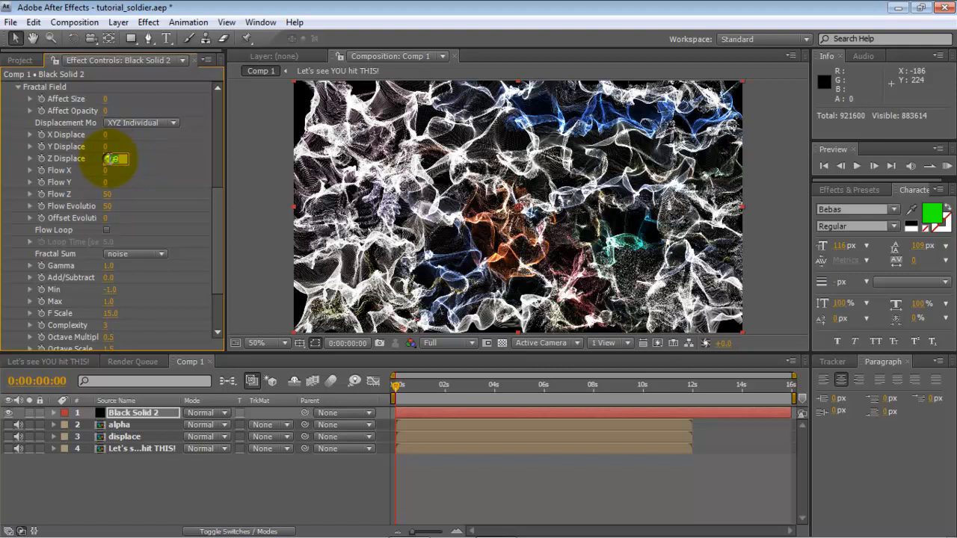
type("0")
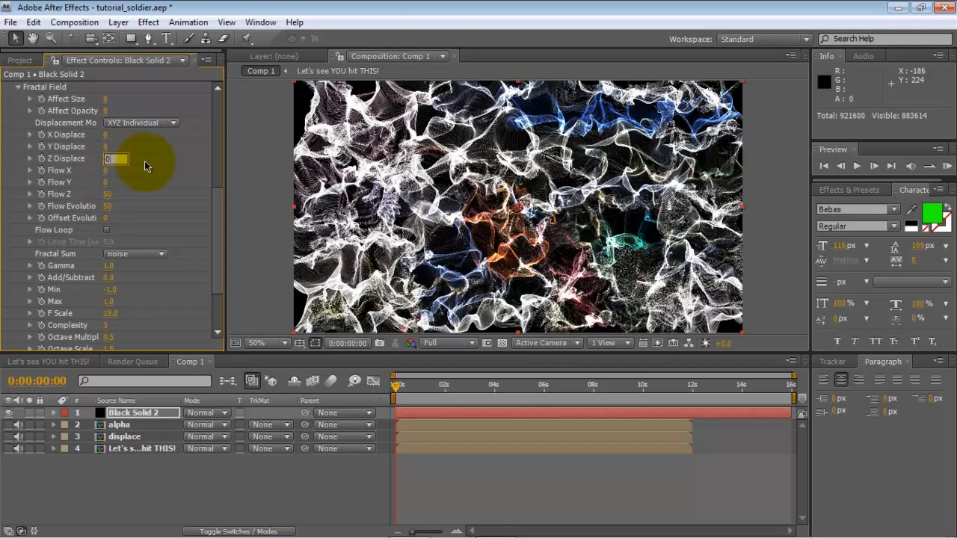
key("Return")
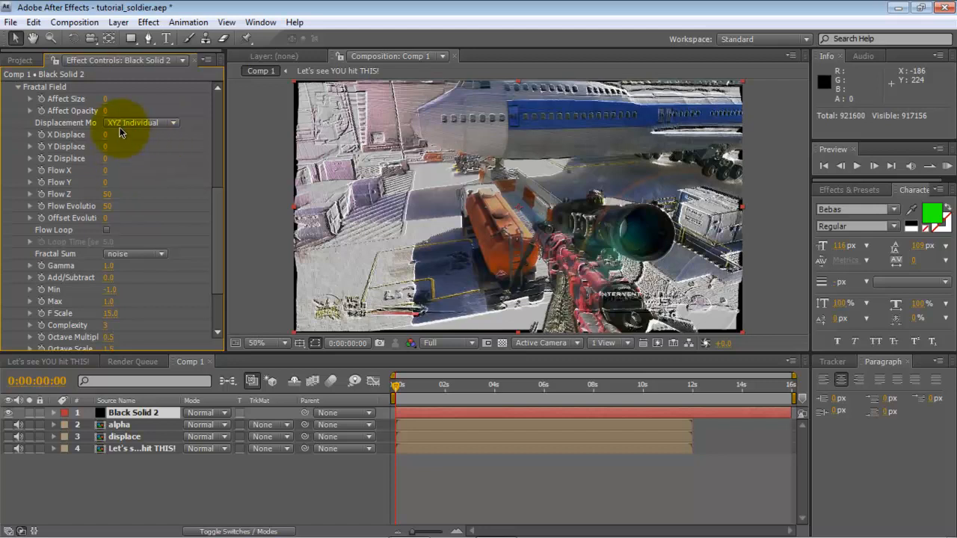
left_click(20, 88)
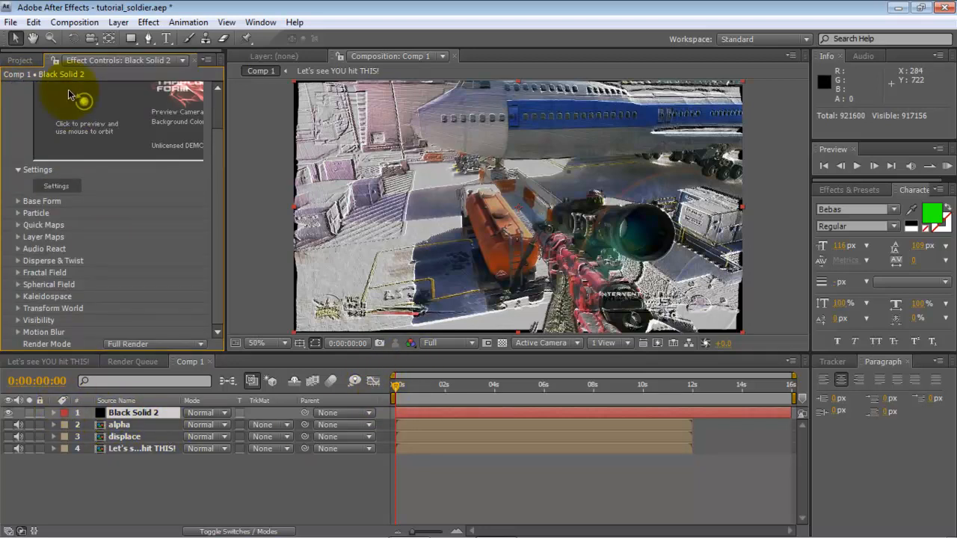
left_click(18, 202)
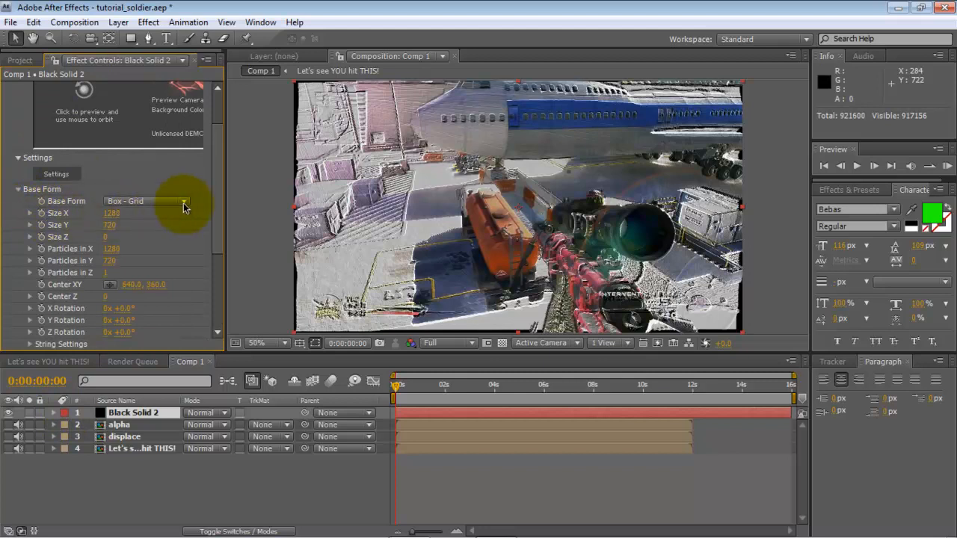
left_click_drag(217, 210, 217, 239)
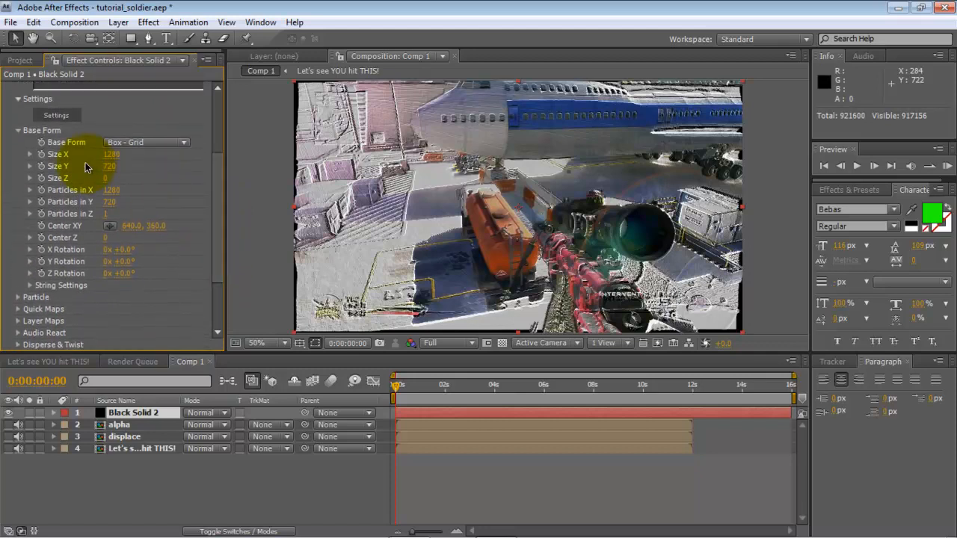
left_click(19, 133)
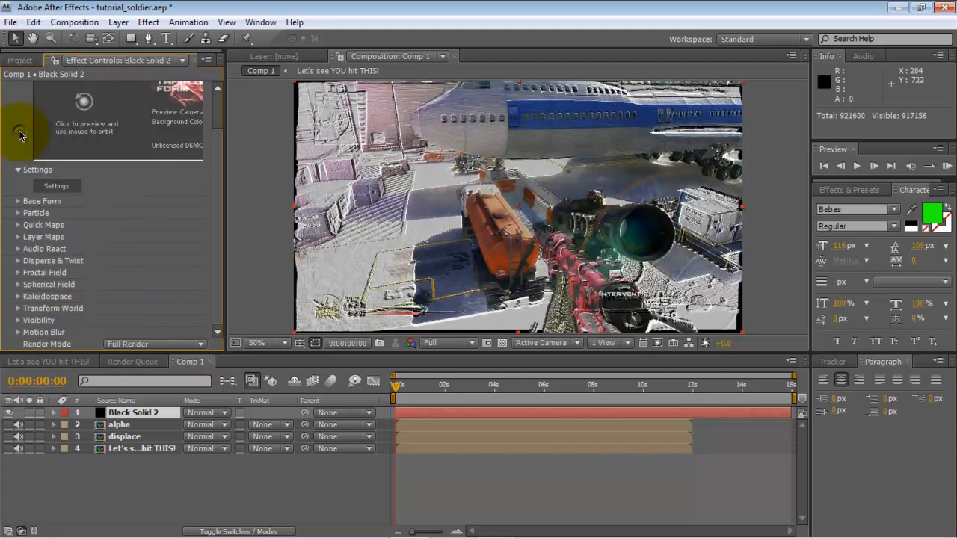
Try a Form particle Size of 2 and return the Size to 1.
left_click(18, 213)
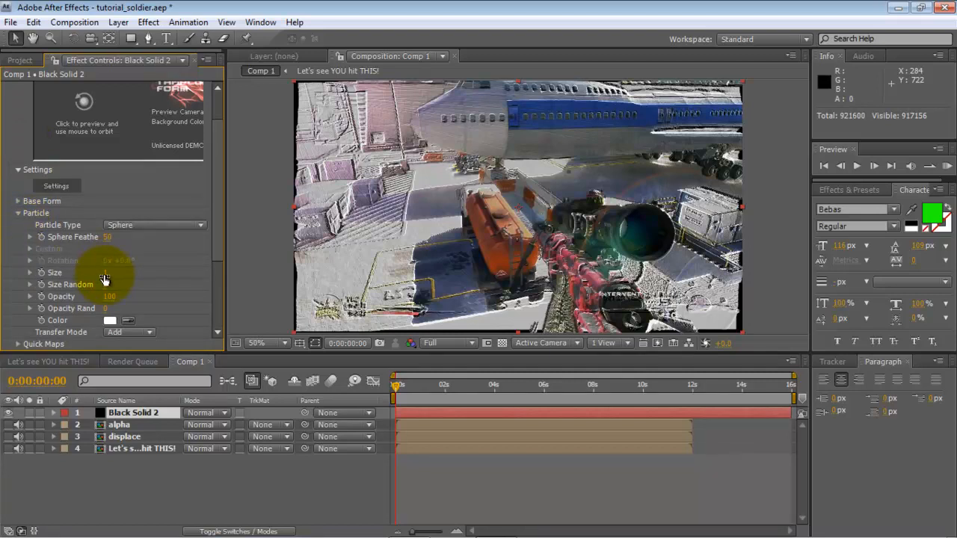
left_click(105, 273)
key("Return")
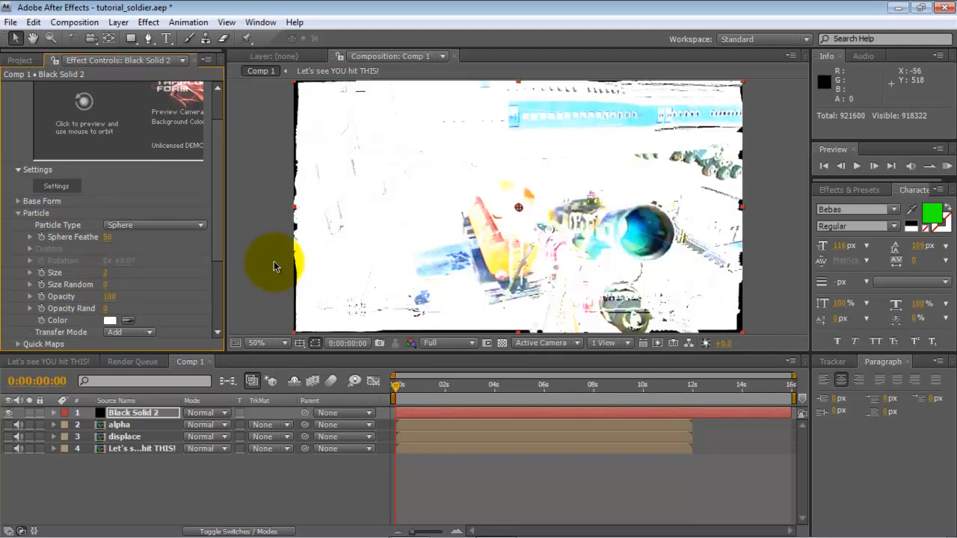
left_click(106, 273)
type("0")
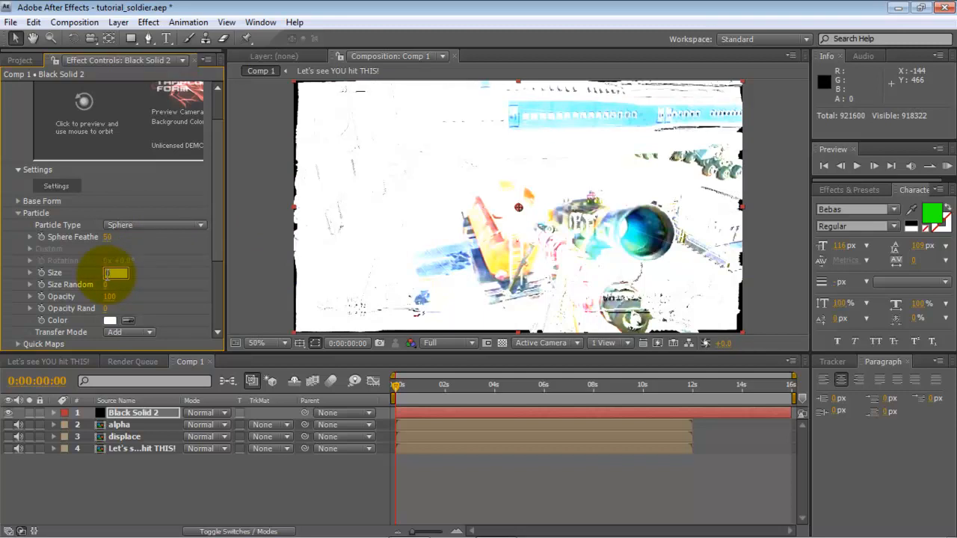
type("0")
key("Return")
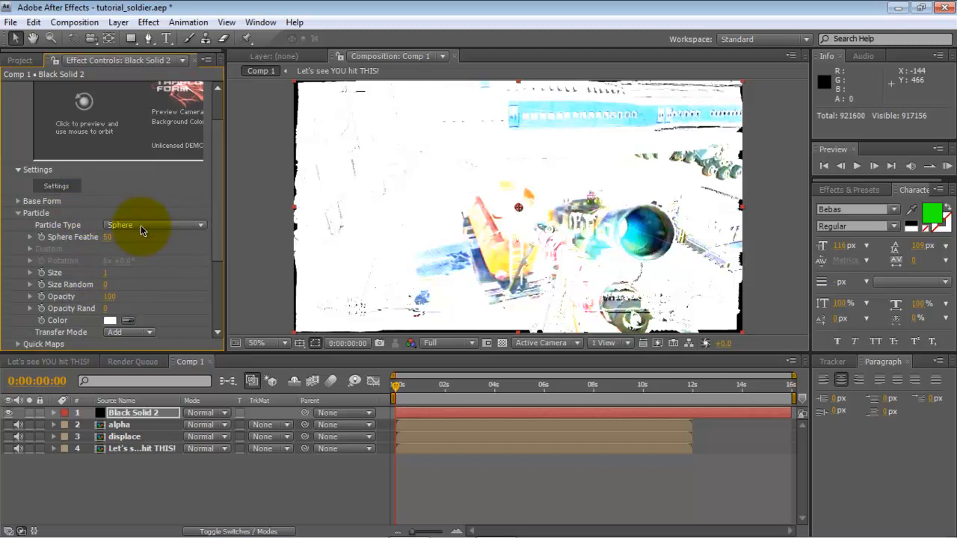
left_click(19, 214)
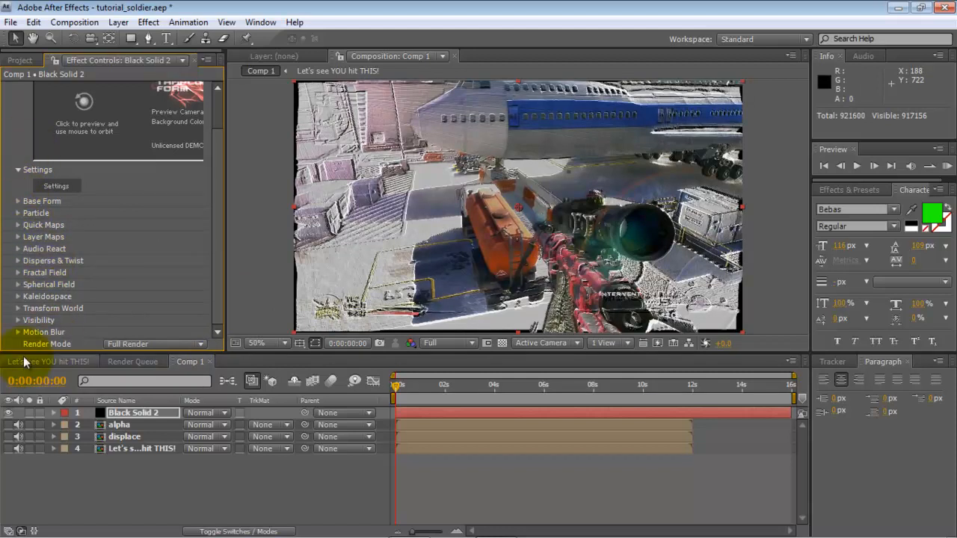
Start keyframing the Fractal Field X, Y and Z Displace at 0:00:00:00.
left_click(9, 426)
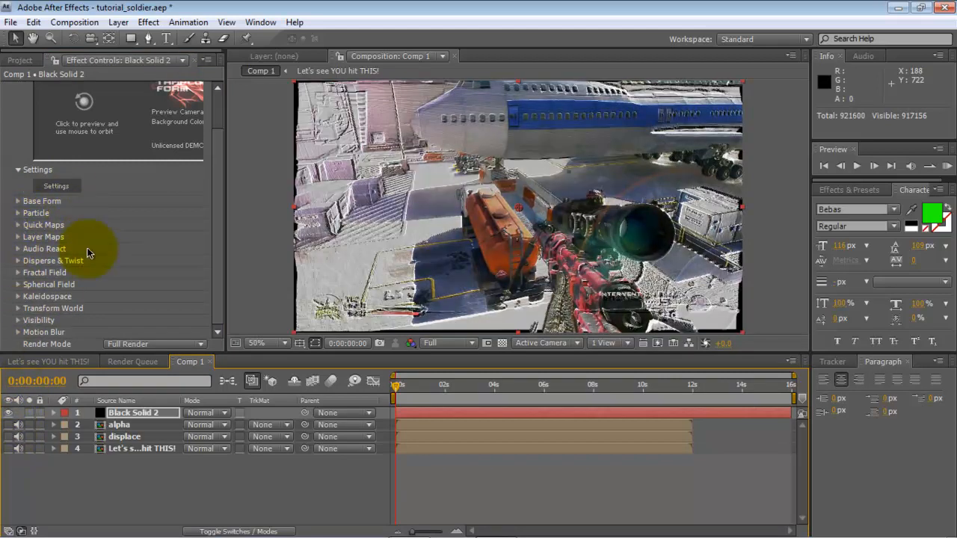
left_click(18, 273)
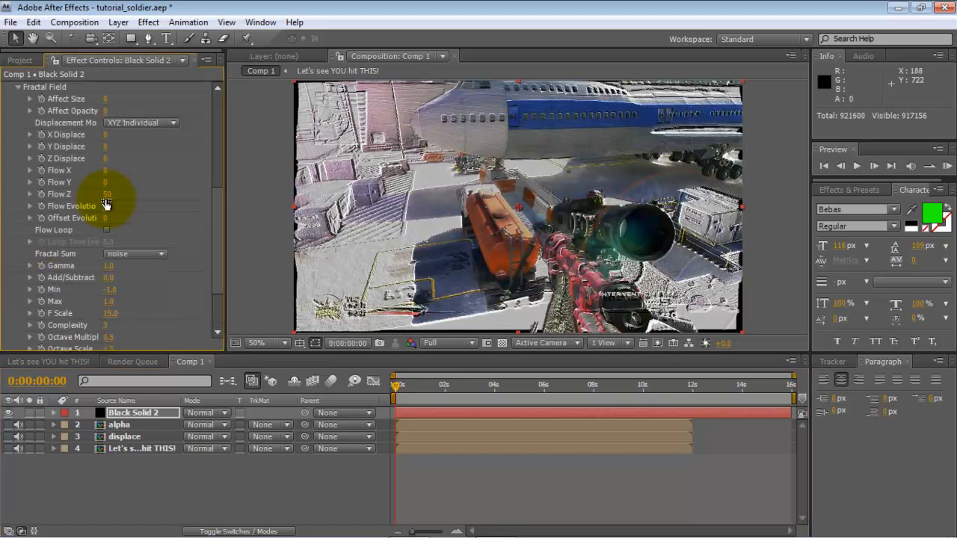
left_click(42, 157)
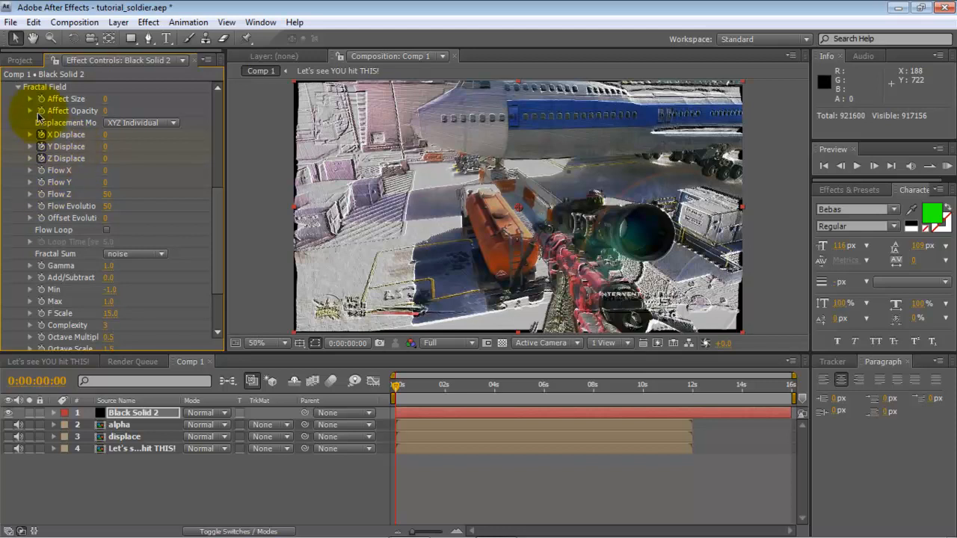
left_click(19, 87)
scroll(19, 149, "up", 5)
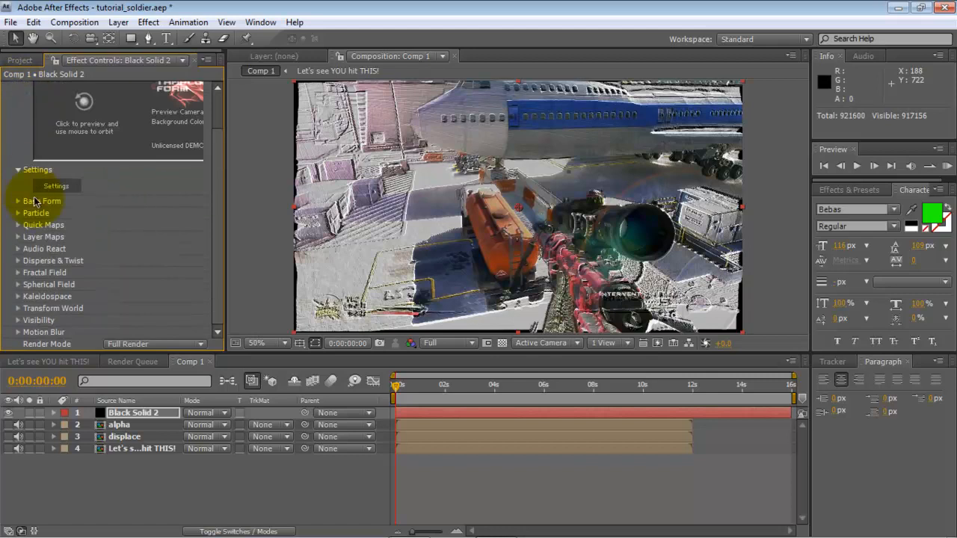
Start keyframing the Form particle Opacity at 0:00:00:00.
left_click(18, 214)
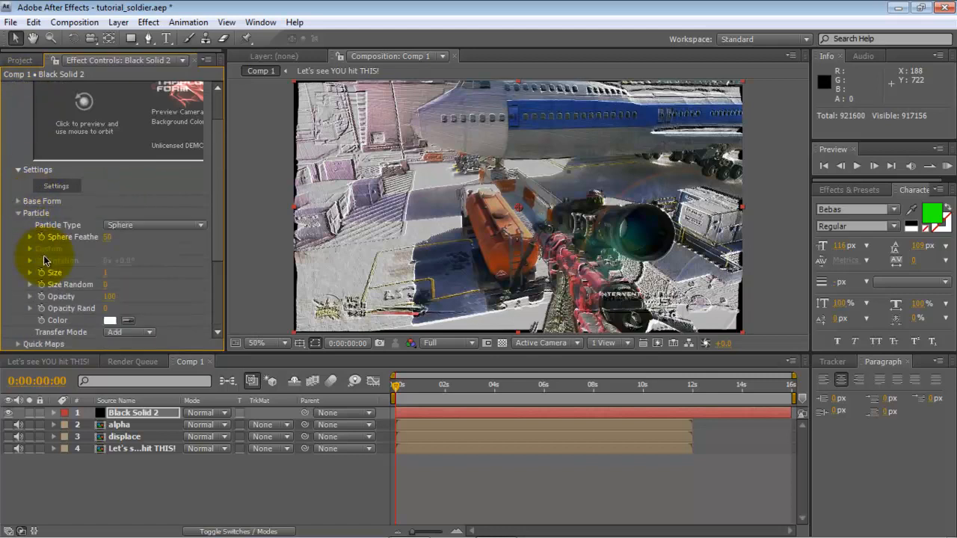
left_click(41, 297)
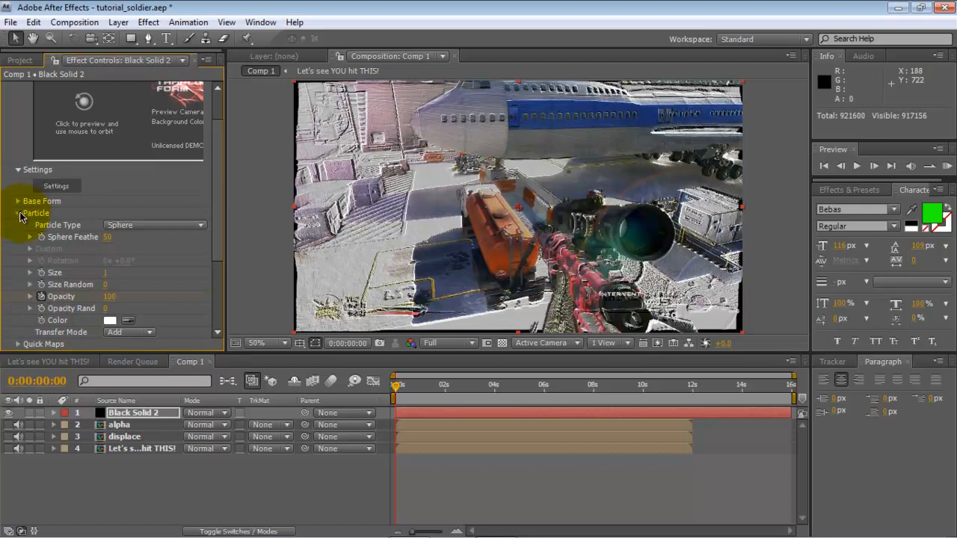
left_click(19, 213)
left_click(19, 202)
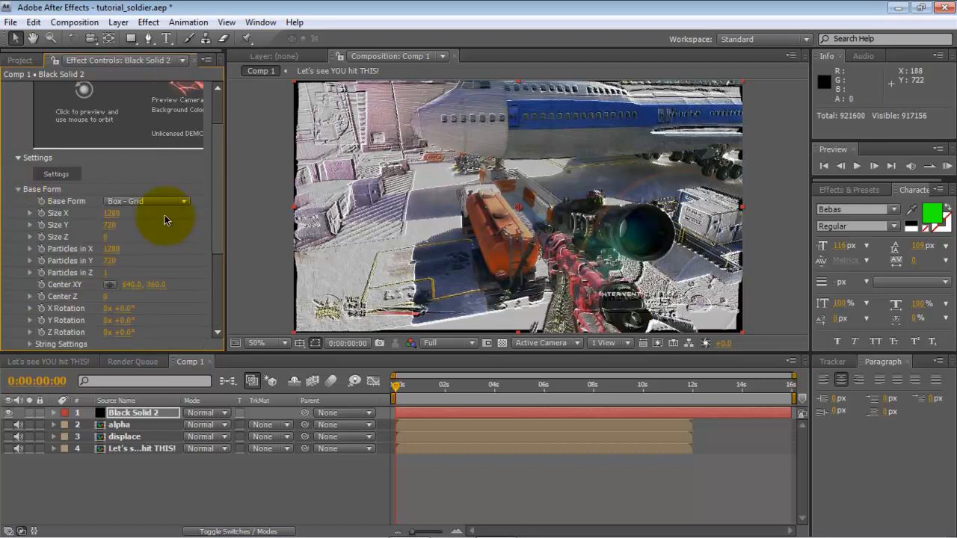
left_click(18, 190)
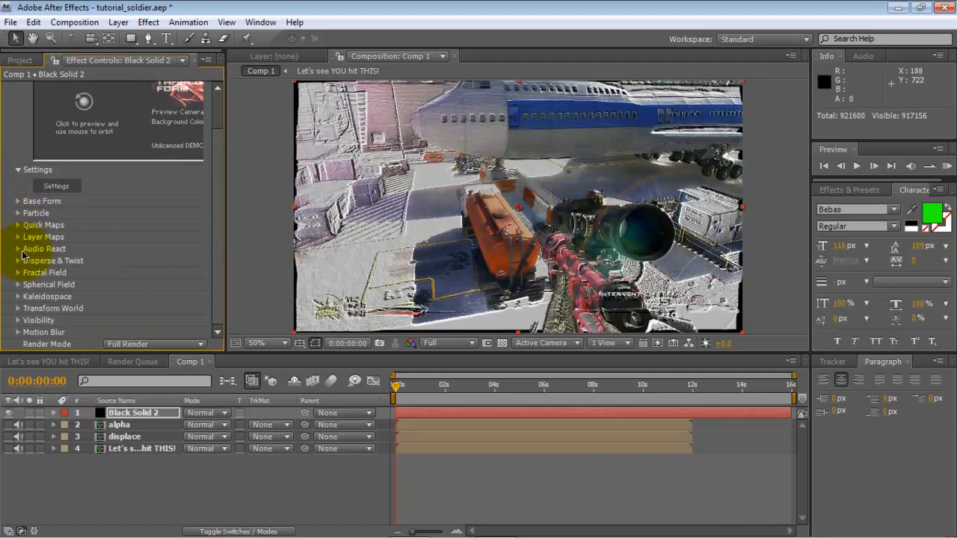
left_click(18, 213)
left_click(18, 214)
left_click(18, 273)
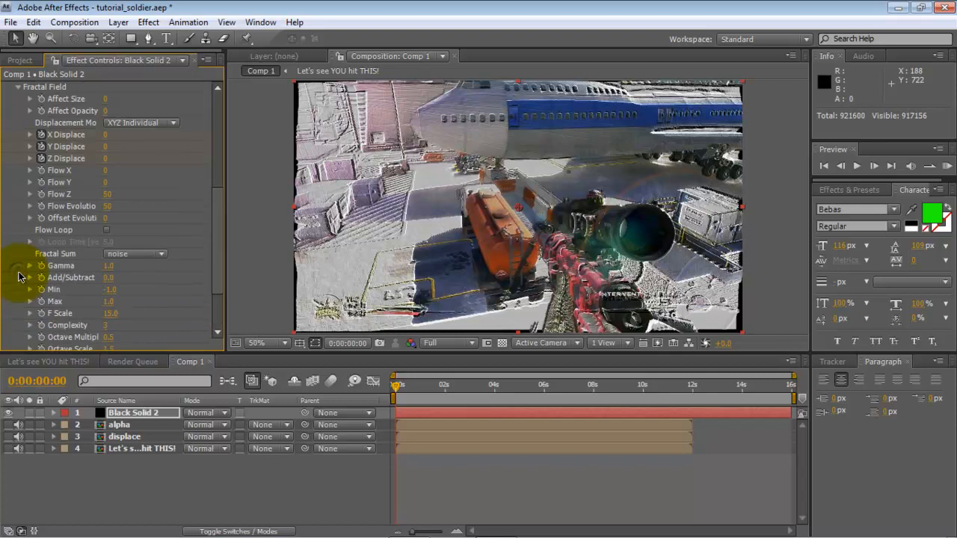
left_click_drag(213, 216, 214, 196)
left_click(19, 148)
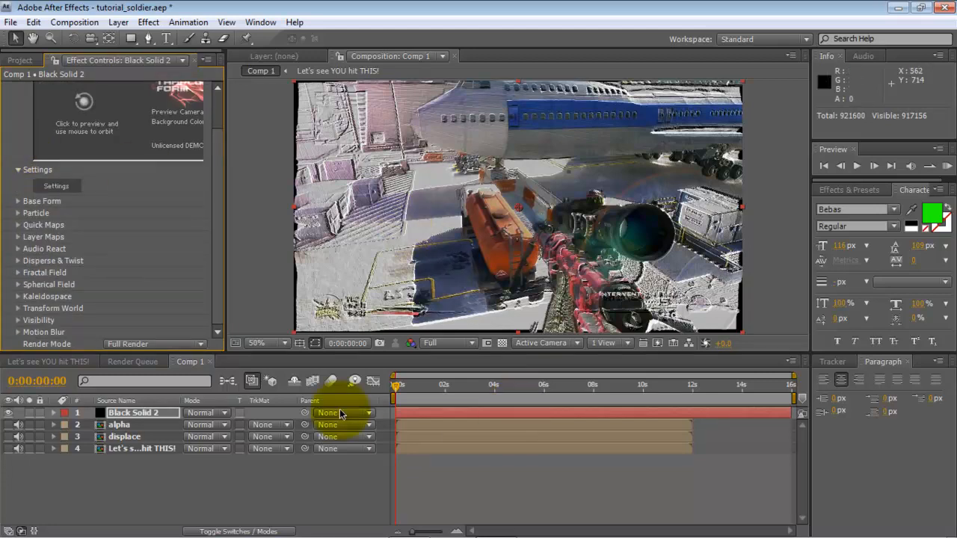
Reveal the keyframed properties of Black Solid 2 and move the current time to 0:00:07:12.
left_click(155, 414)
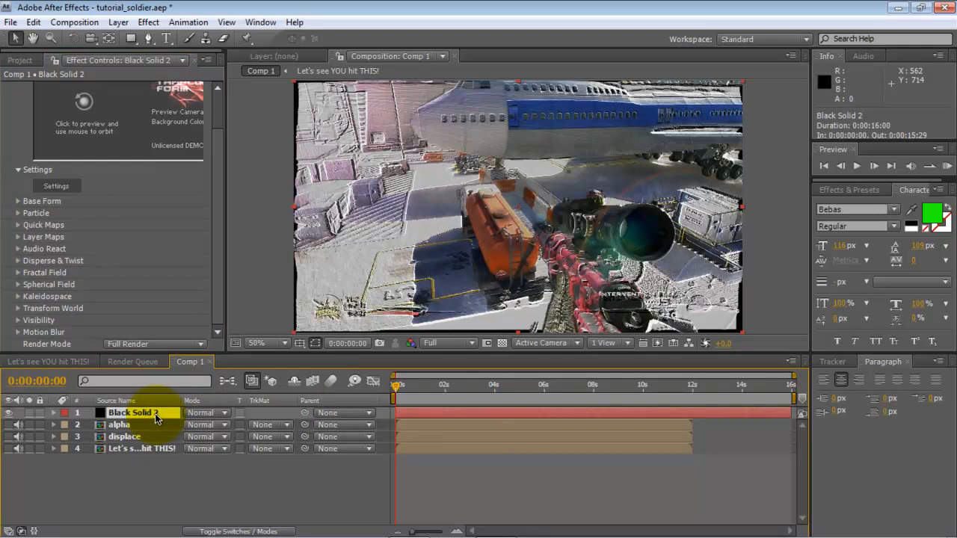
key("u")
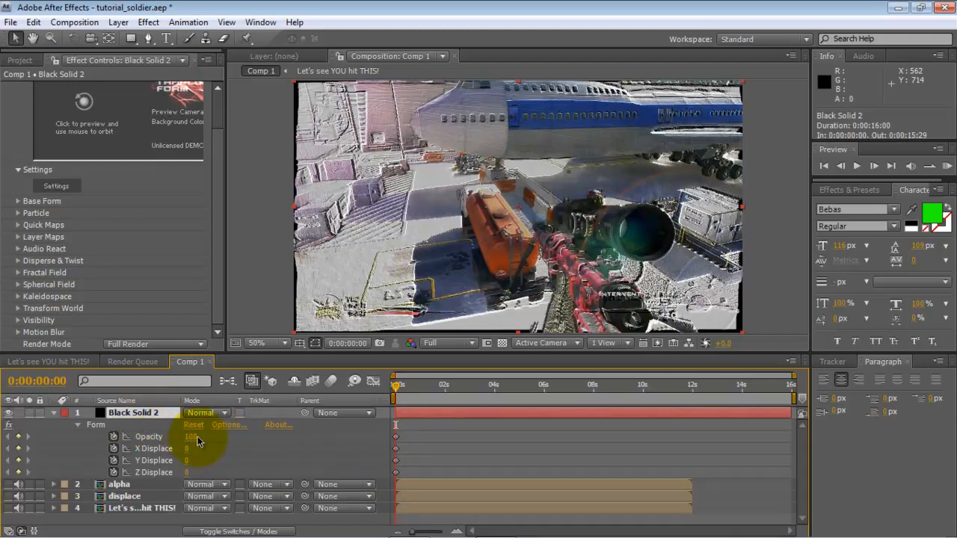
left_click(518, 383)
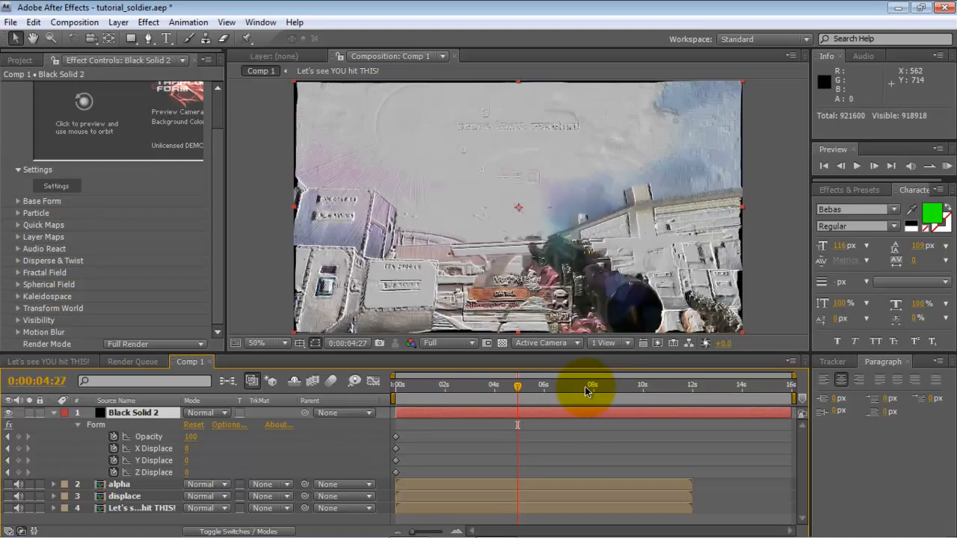
left_click(580, 386)
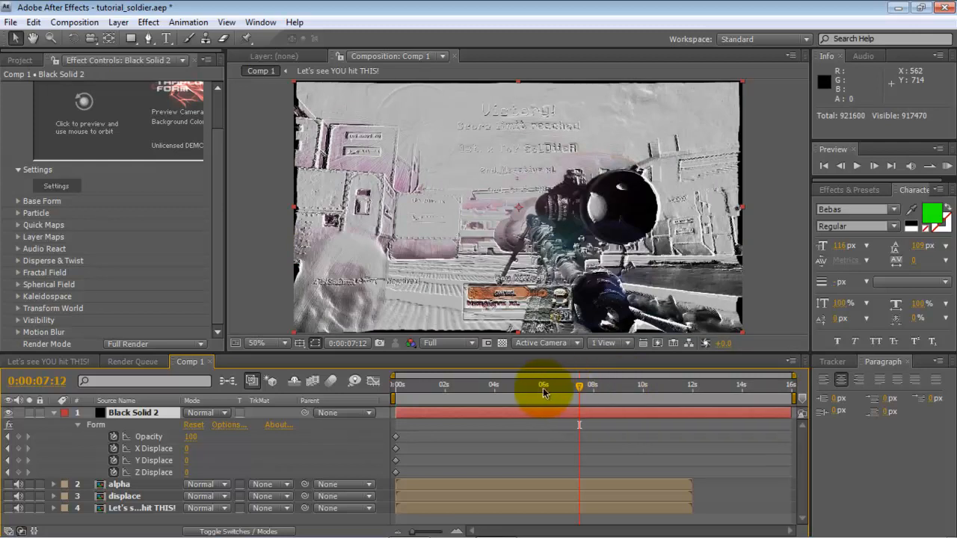
Reduce the composition preview to Quarter resolution and move the current time to 0:00:10:00.
left_click(609, 387)
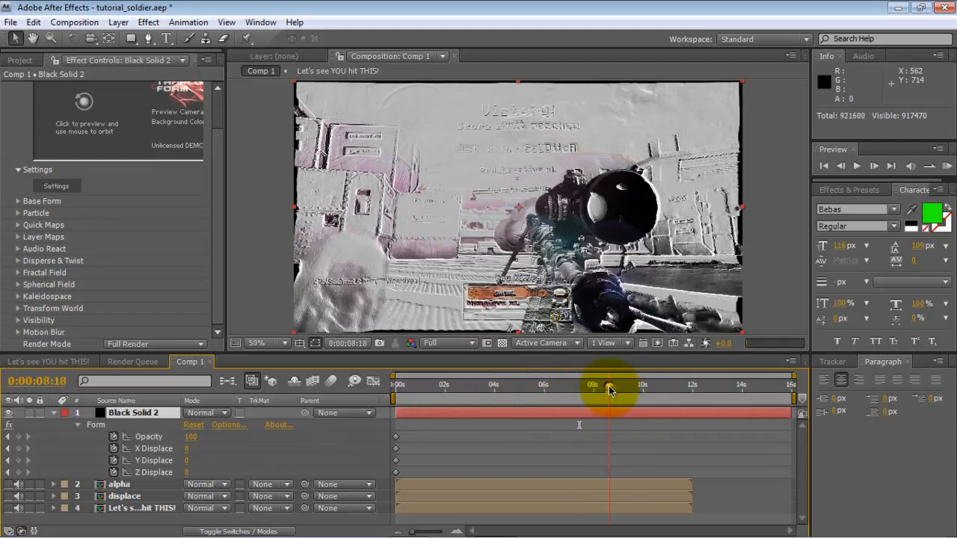
left_click(470, 343)
left_click(456, 426)
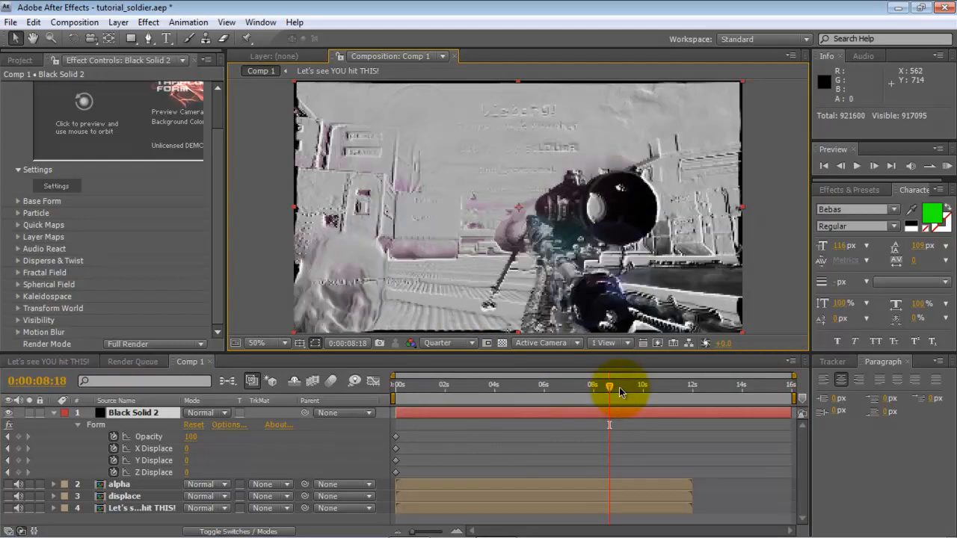
left_click_drag(618, 388, 644, 402)
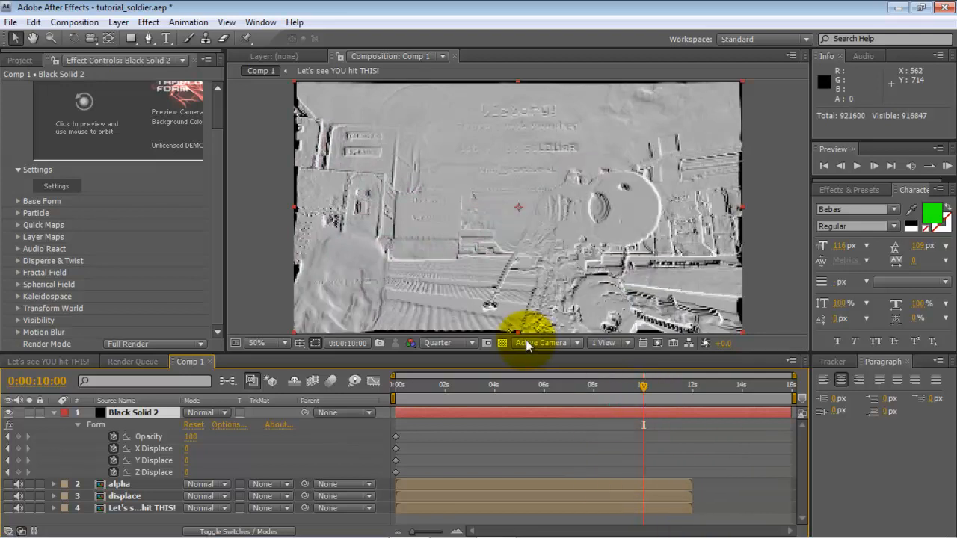
Check the current frame at Full resolution and return the preview to Quarter.
left_click(452, 343)
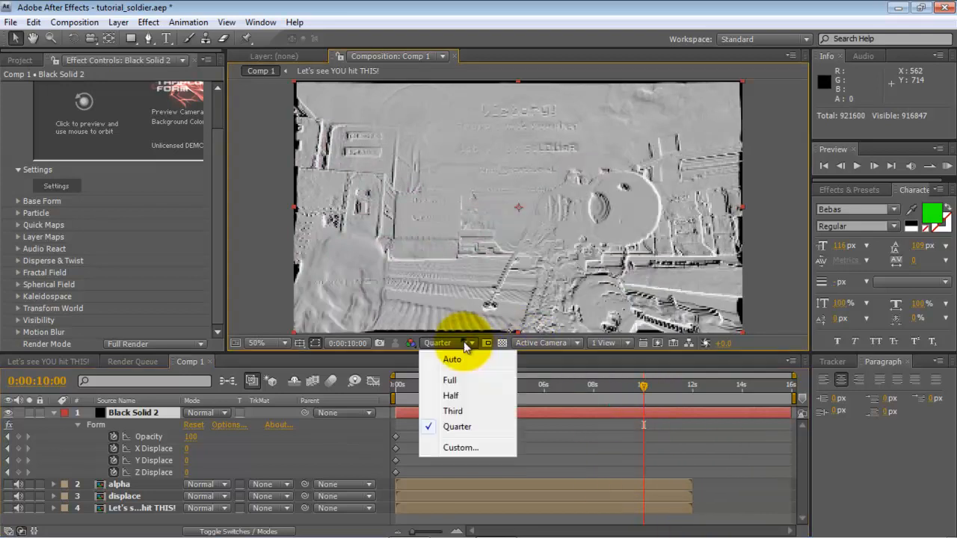
left_click(468, 382)
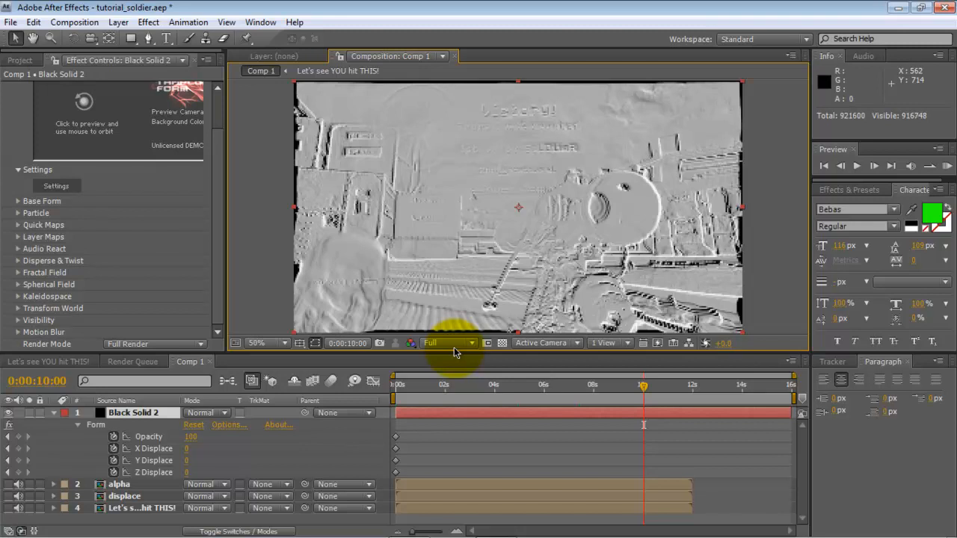
left_click(454, 345)
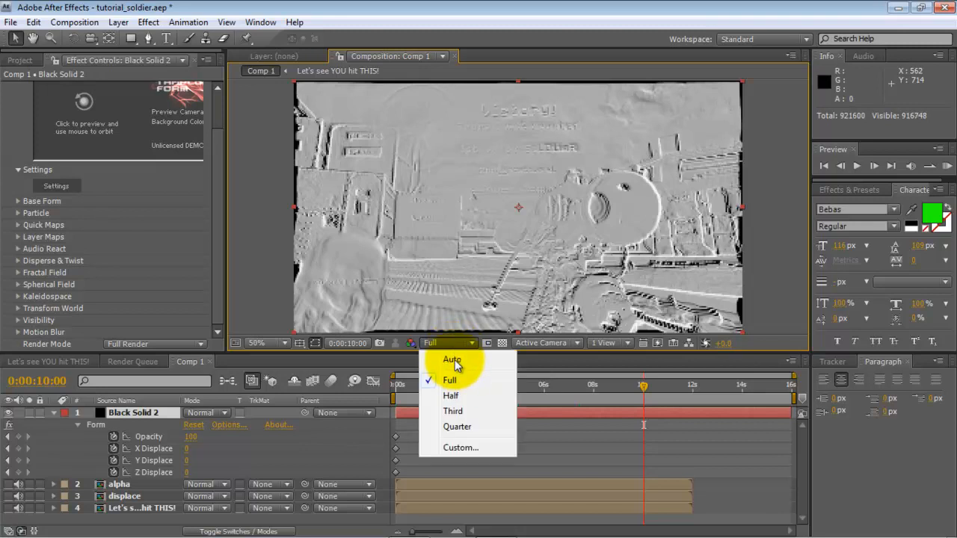
left_click(456, 427)
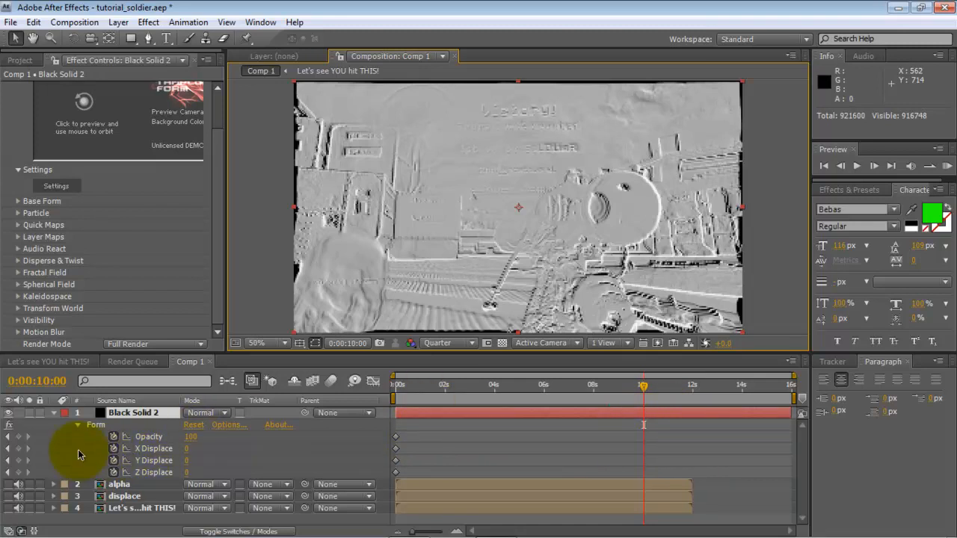
Add keyframes holding the Form Opacity and X, Y and Z Displace values at 0:00:10:00.
left_click(18, 437)
left_click(18, 449)
left_click(19, 460)
left_click(19, 473)
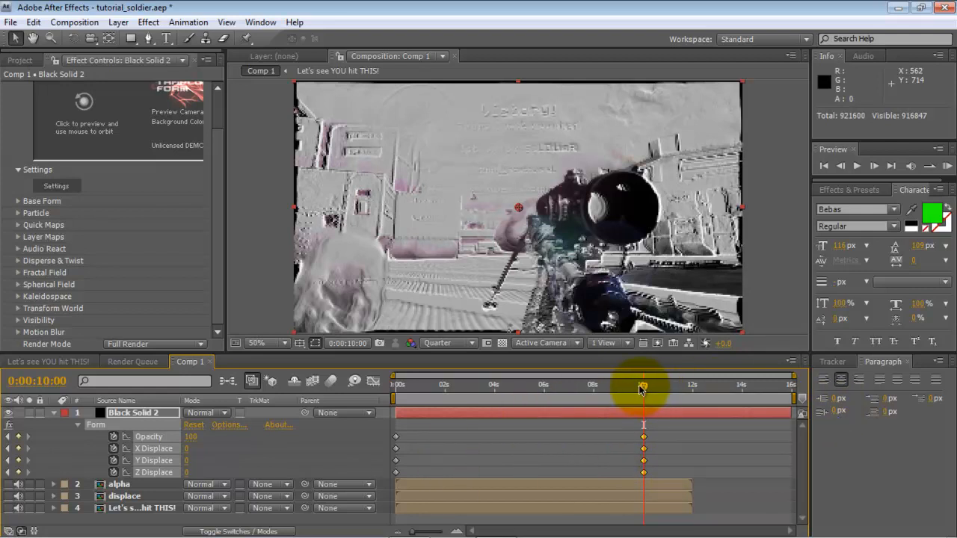
Keyframe the X Displace of Black Solid 2 to 3390 at 0:00:11:23.
left_click_drag(645, 389, 691, 391)
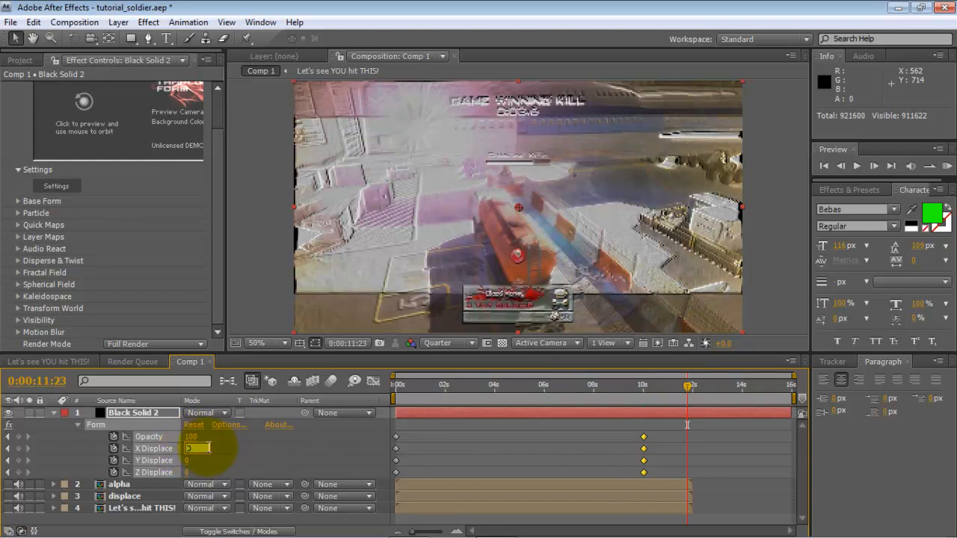
left_click(220, 450)
mouse_move(187, 449)
left_mouse_down()
mouse_move(331, 442)
mouse_move(414, 406)
mouse_move(705, 402)
left_mouse_up()
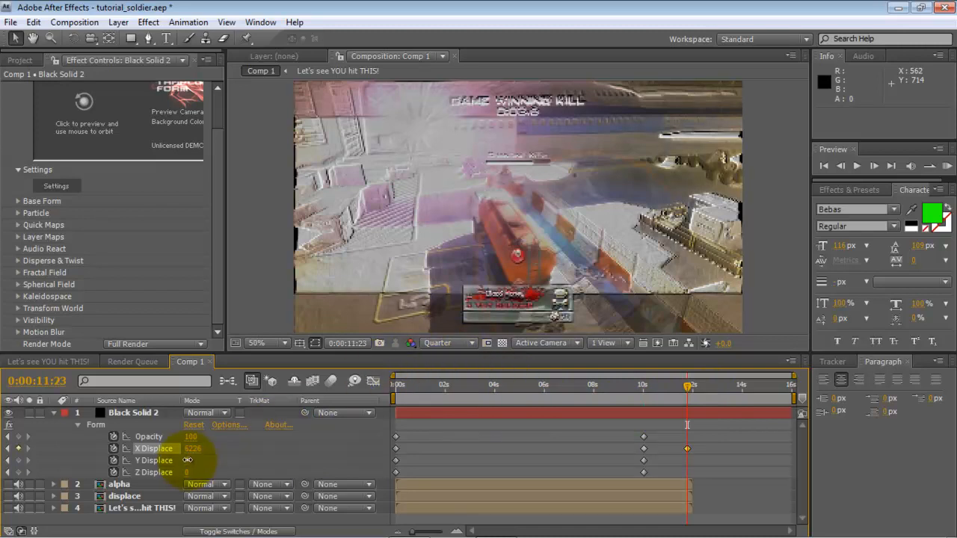
left_click_drag(193, 449, 55, 453)
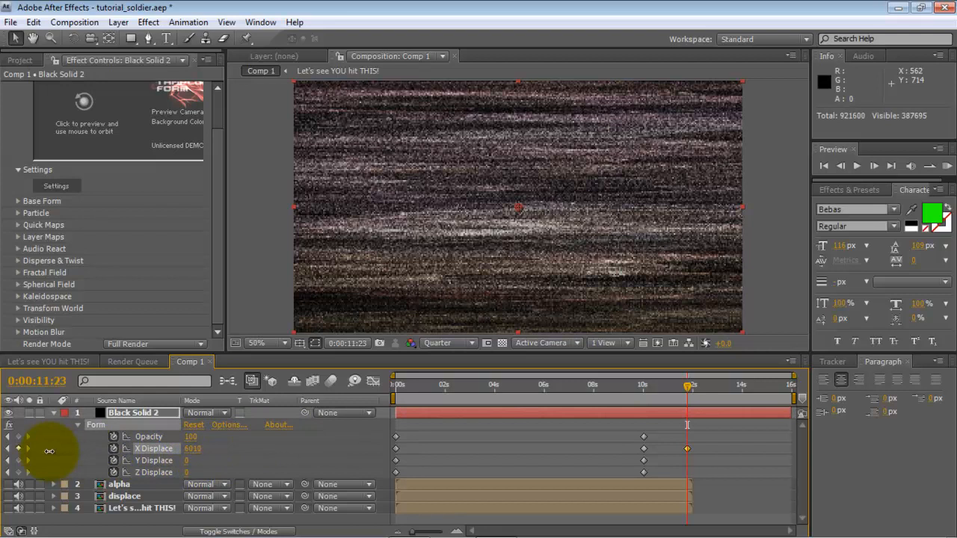
left_click(160, 461)
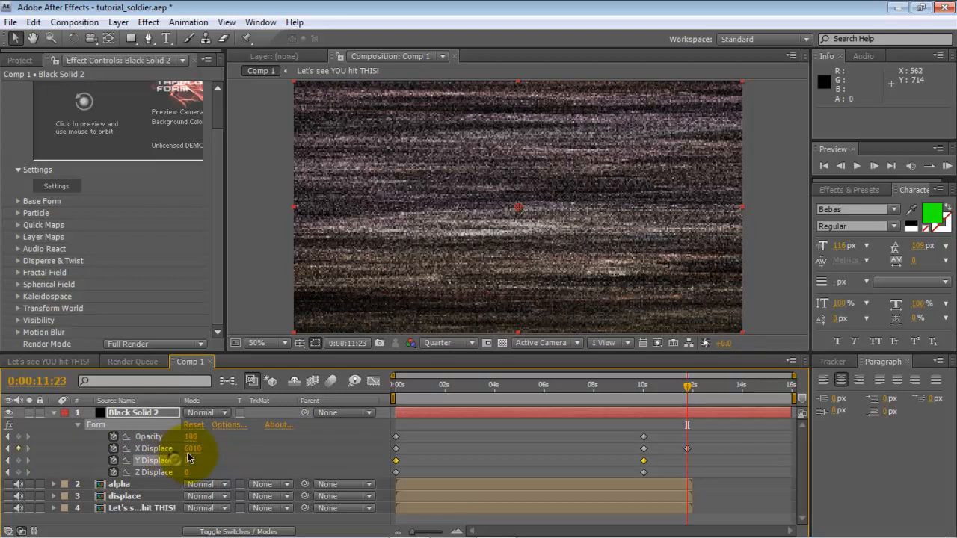
left_click(232, 445)
left_click_drag(194, 452, 27, 465)
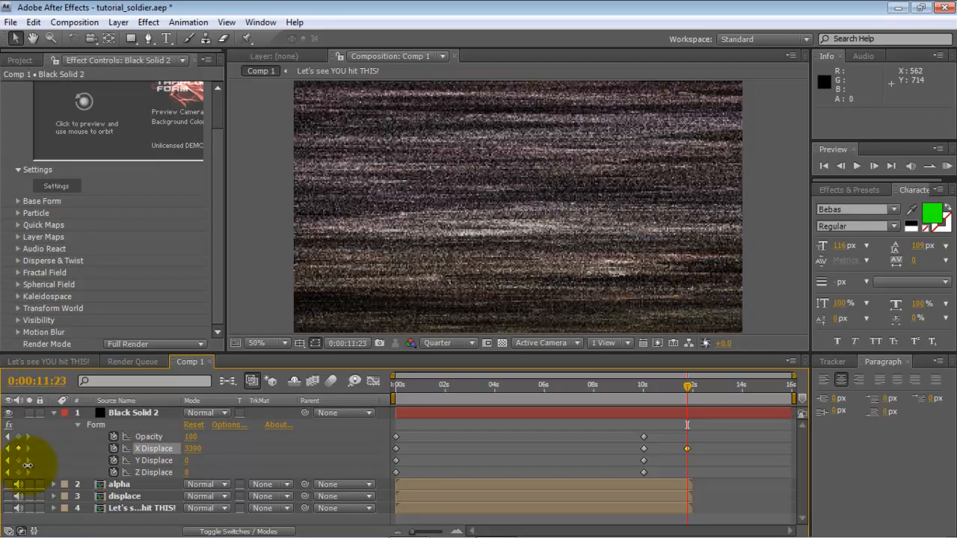
Keyframe both Y Displace and Z Displace to 3000 at 0:00:11:23.
left_click(194, 450)
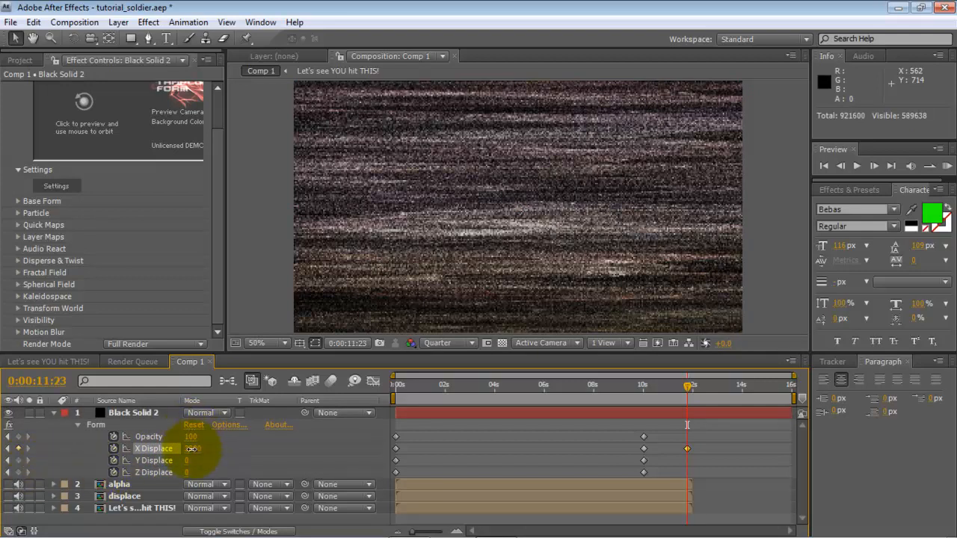
left_click(192, 459)
key("Tab")
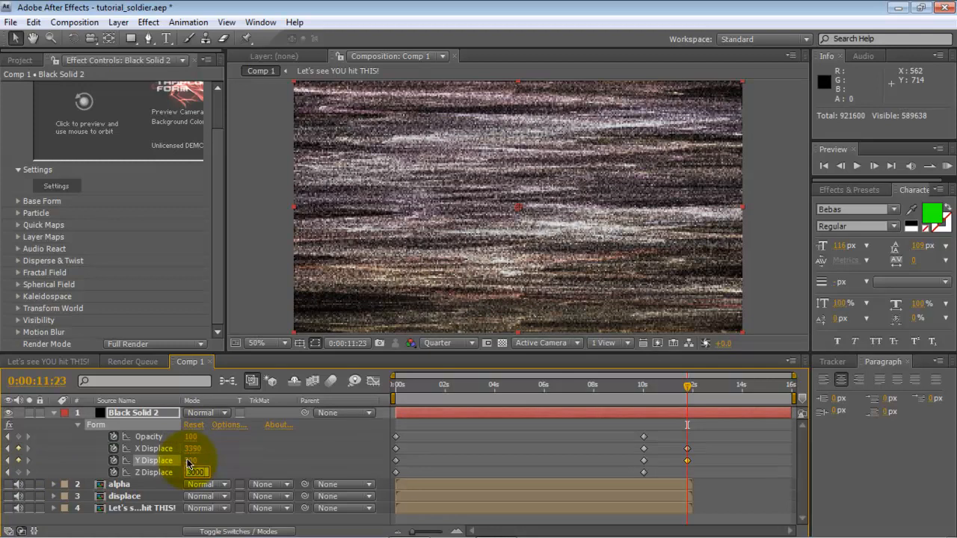
left_click(191, 461)
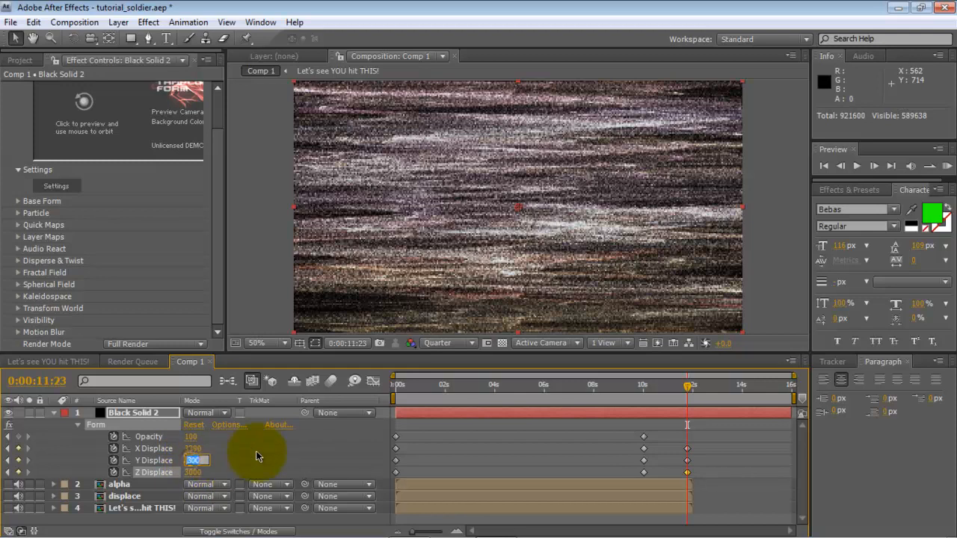
type("30")
key("Return")
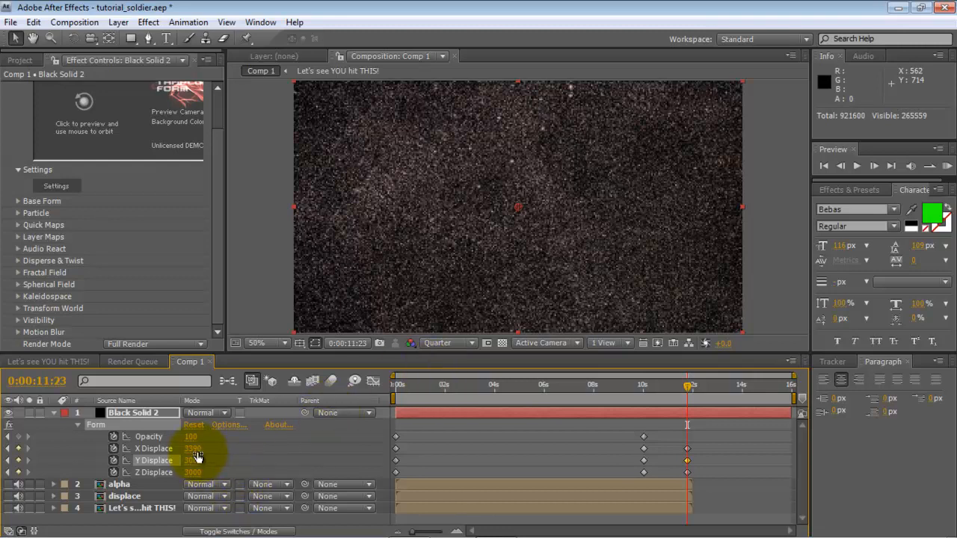
Examine the particle dispersion around 0:00:10:24 at Full resolution, and return the preview to Quarter.
left_click(663, 386)
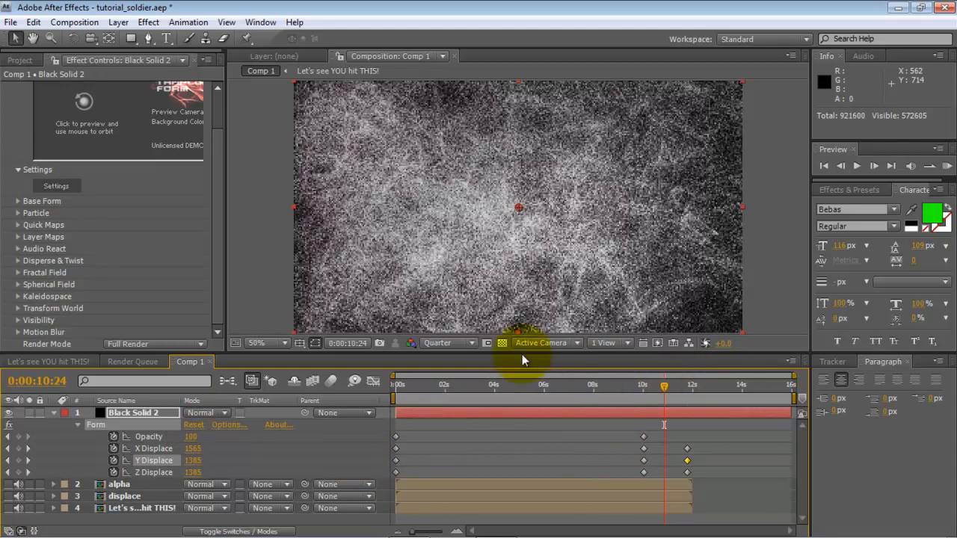
left_click(469, 341)
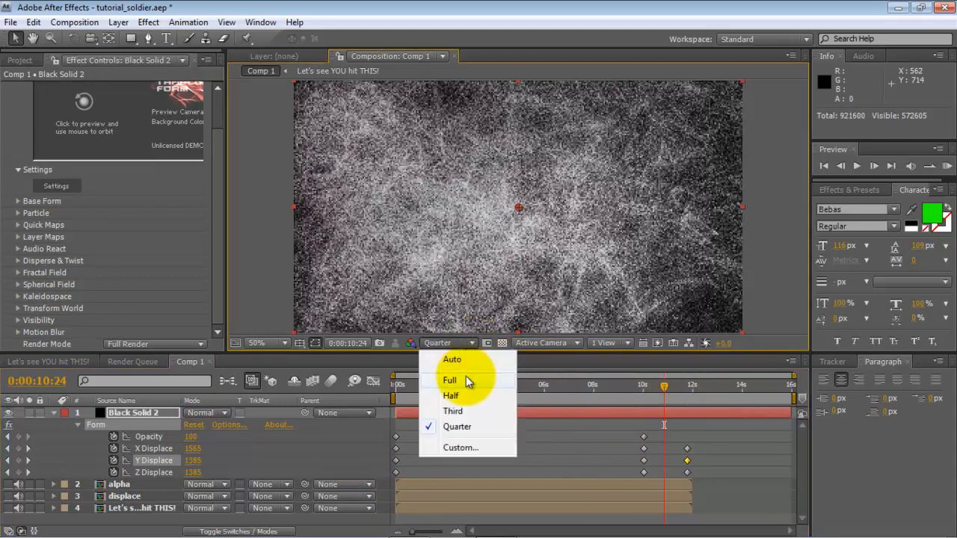
left_click(464, 376)
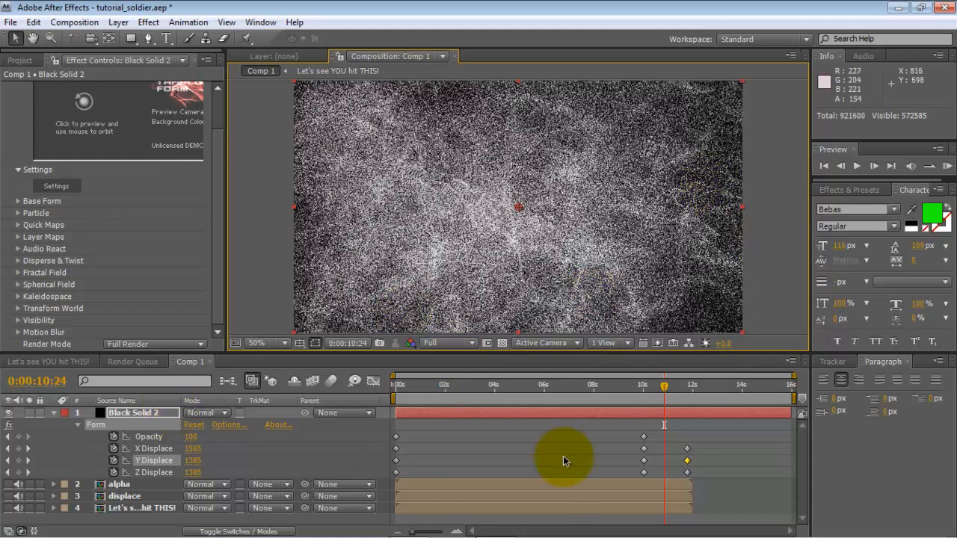
left_click(662, 386)
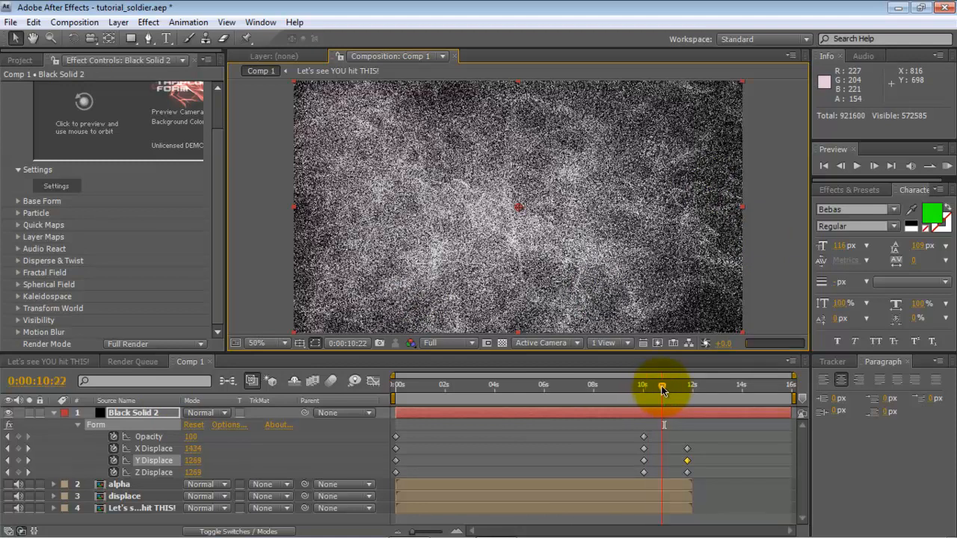
left_click(470, 346)
left_click(460, 425)
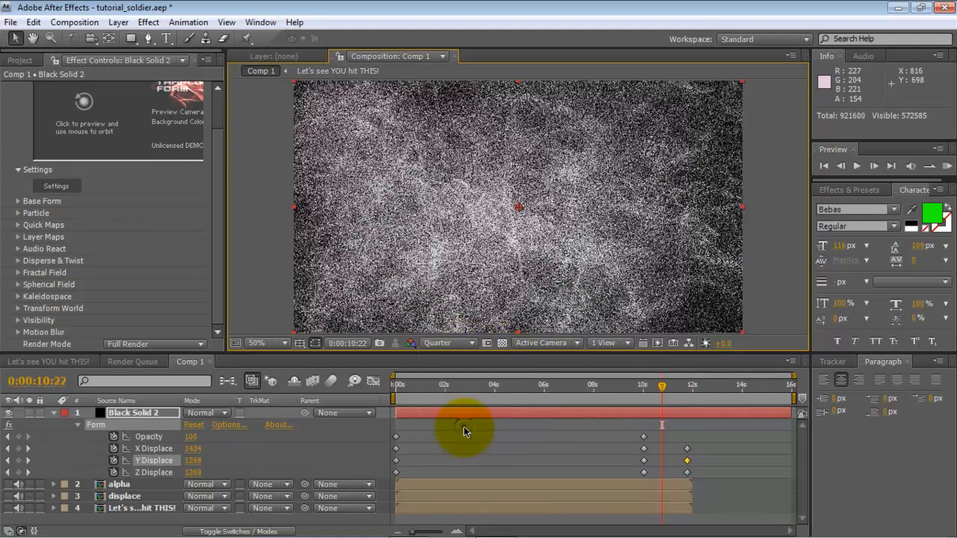
left_click(465, 428)
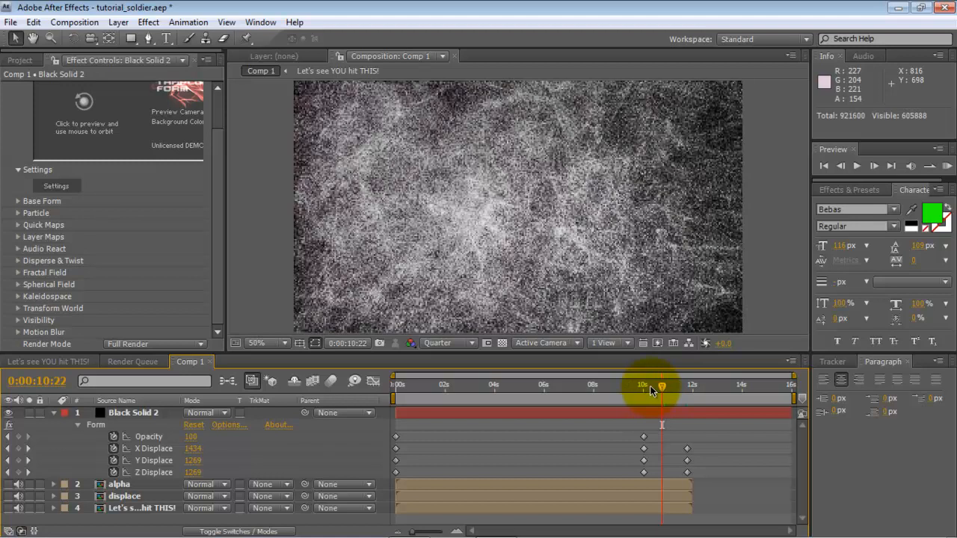
Keyframe the Form Opacity to 0 at 0:00:11:23 and collapse the properties of Black Solid 2.
left_click(689, 385)
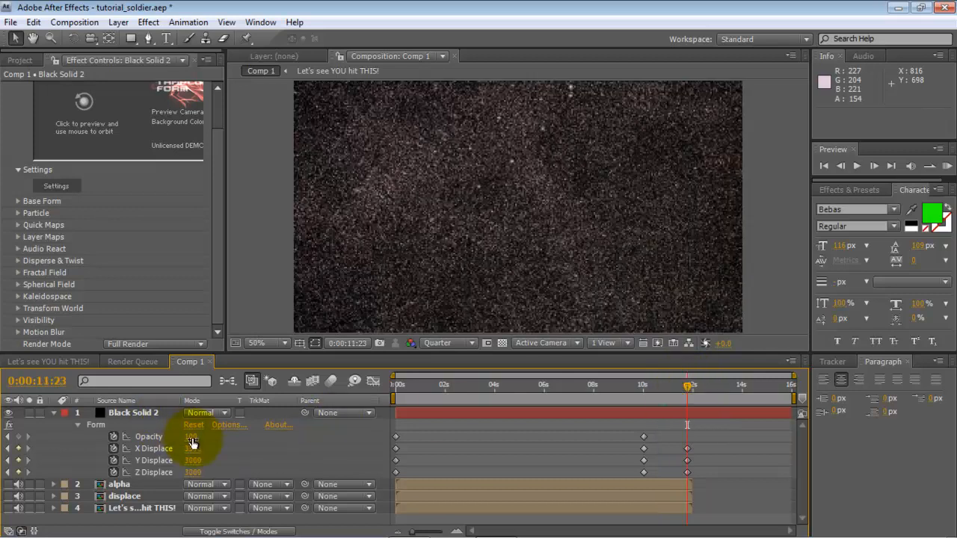
left_click_drag(191, 437, 75, 442)
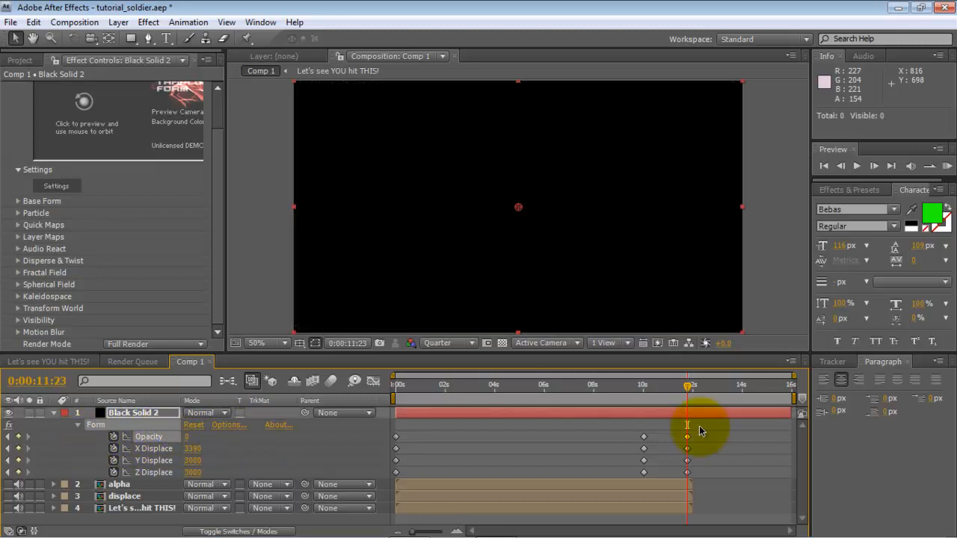
left_click(53, 414)
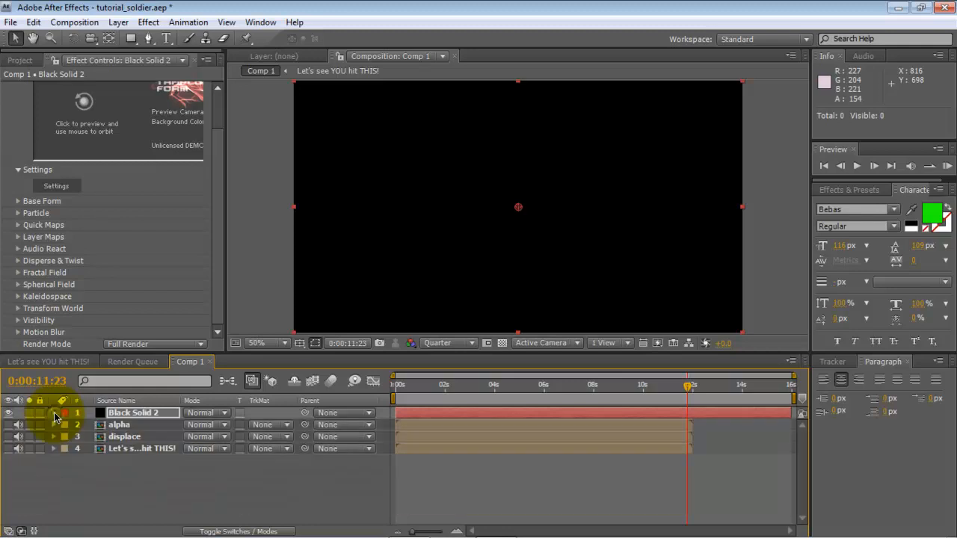
Create a text layer reading "EDITED BY" with "KRAKATOA" on the second line.
left_click(117, 23)
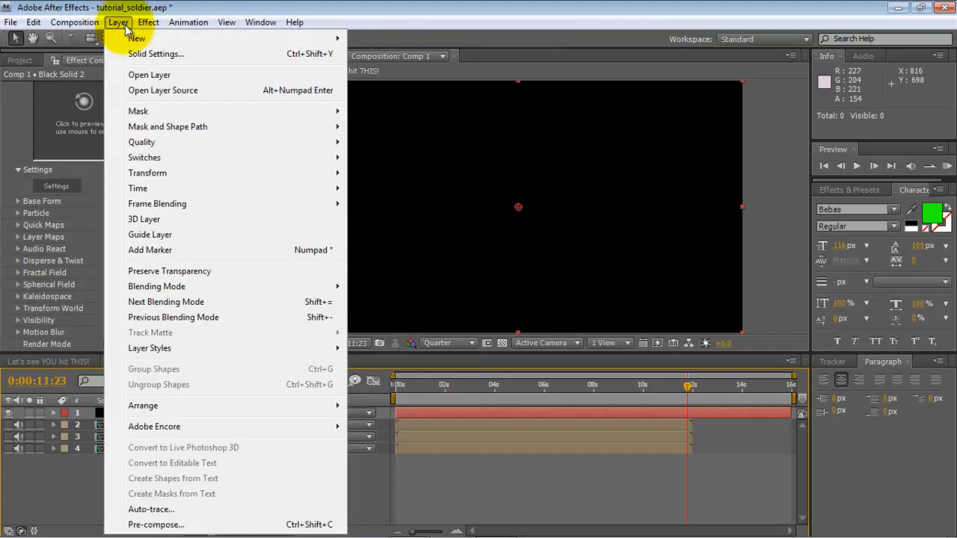
mouse_move(269, 39)
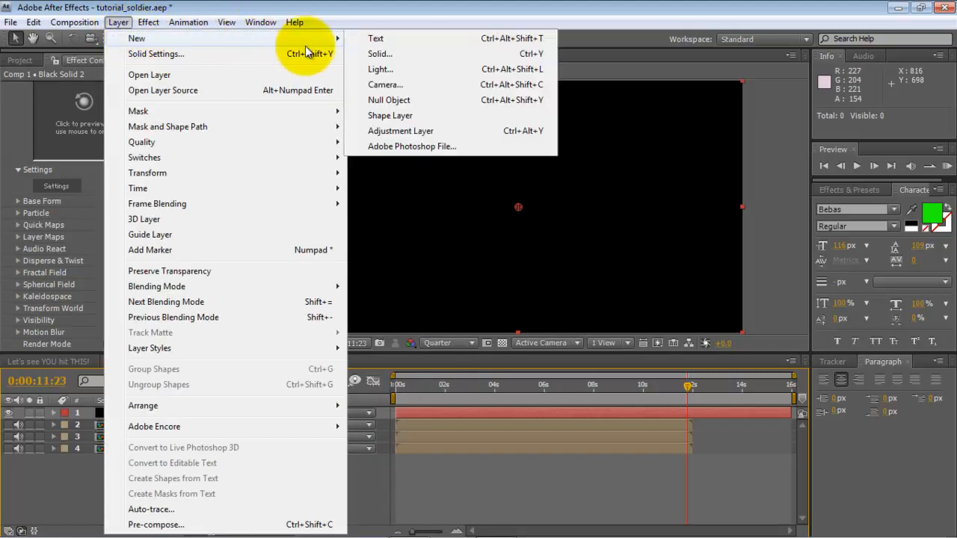
left_click(358, 40)
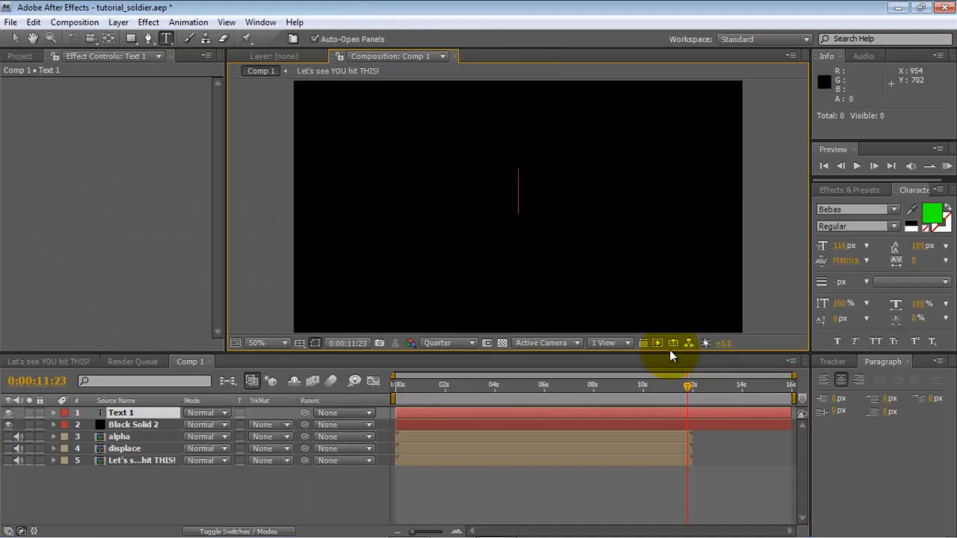
type("EDI")
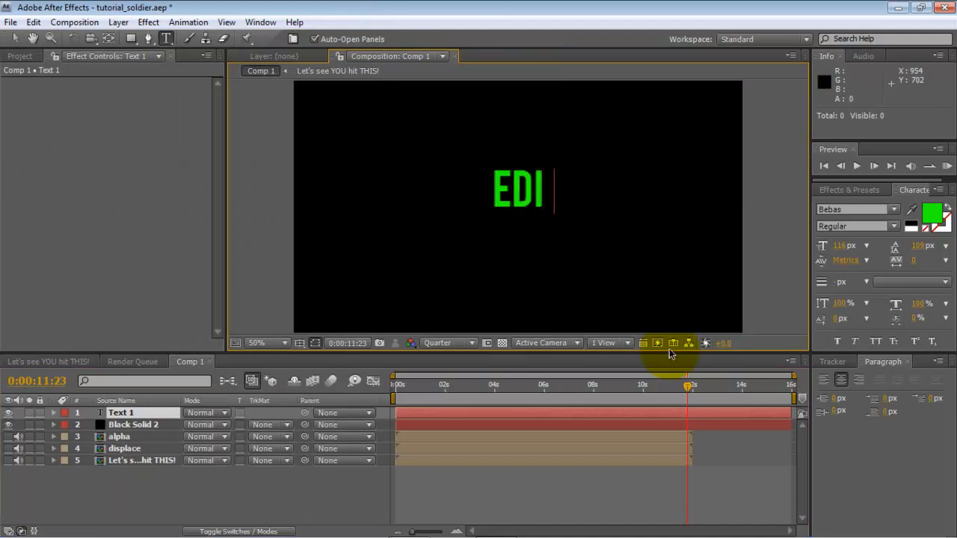
type("TED BY")
key("Return")
type("KRAKATOA")
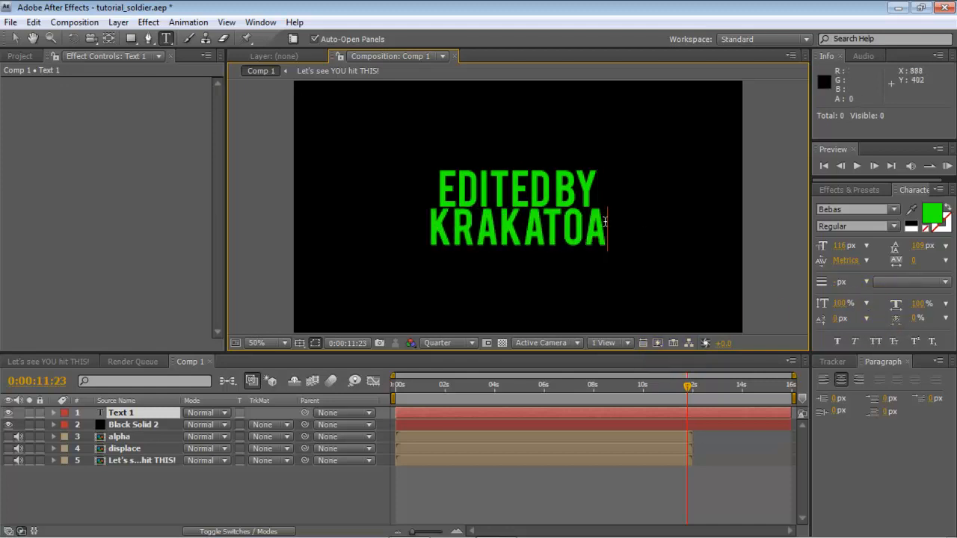
Change the fill color of the entire text to white.
key("ctrl+a")
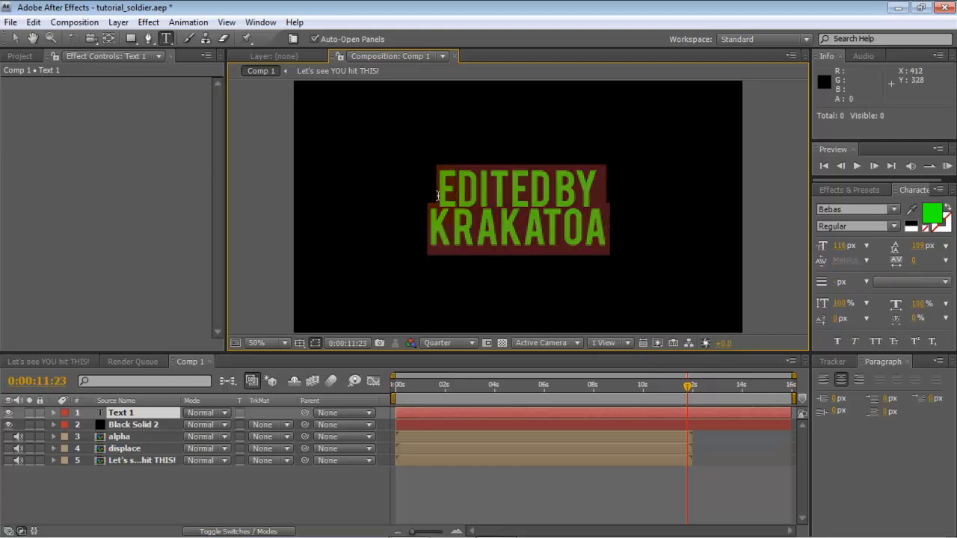
left_click(916, 224)
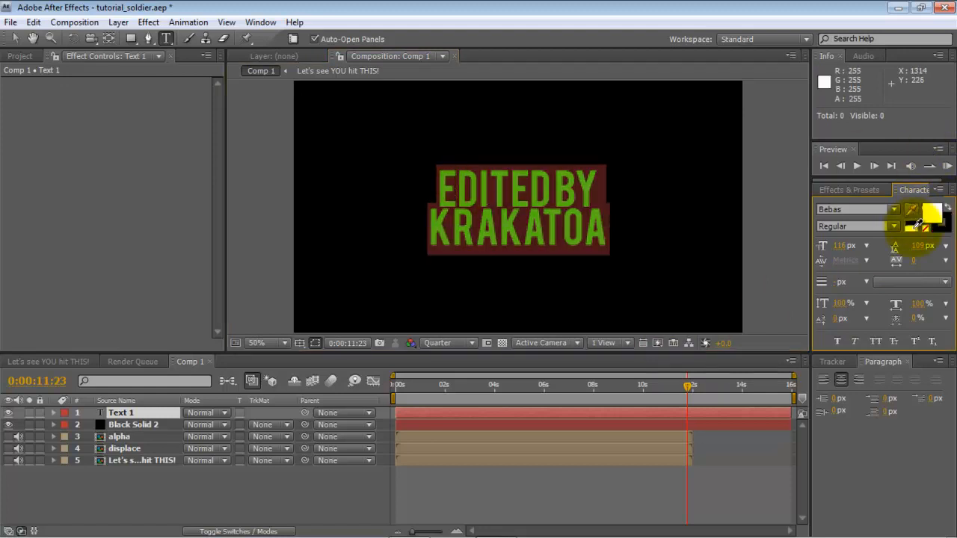
left_click(607, 230)
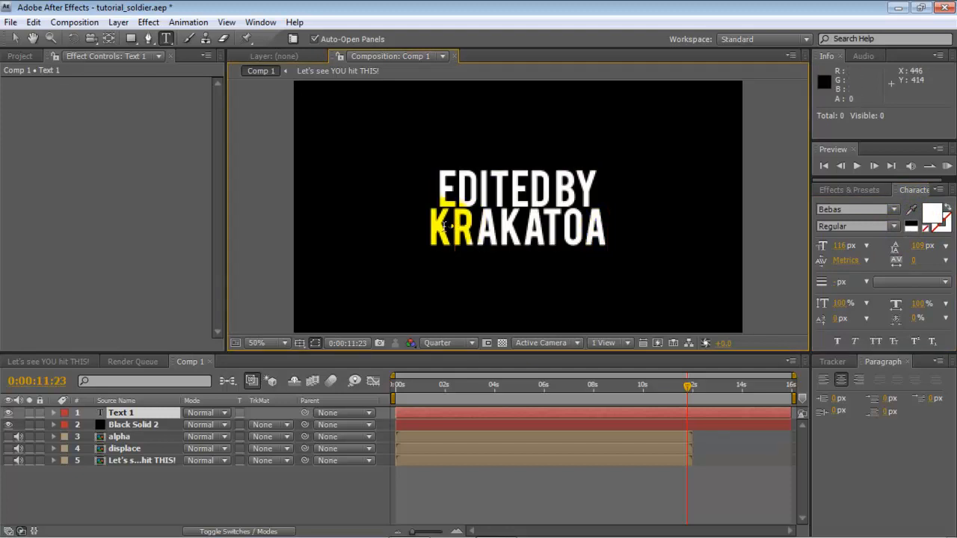
Change the fill color of the "K" in KRAKATOA to orange FF5400.
left_click_drag(450, 227, 434, 228)
left_click(932, 213)
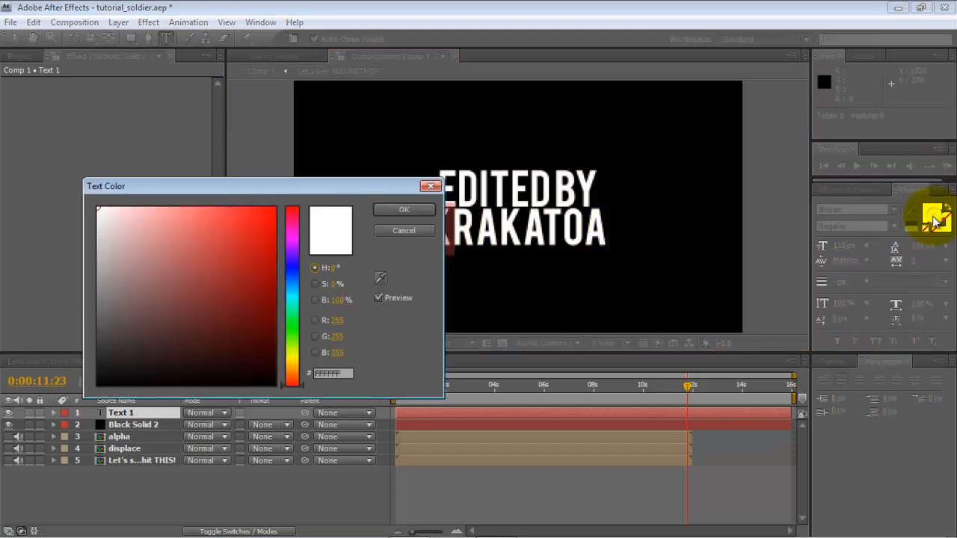
left_click_drag(290, 389, 293, 378)
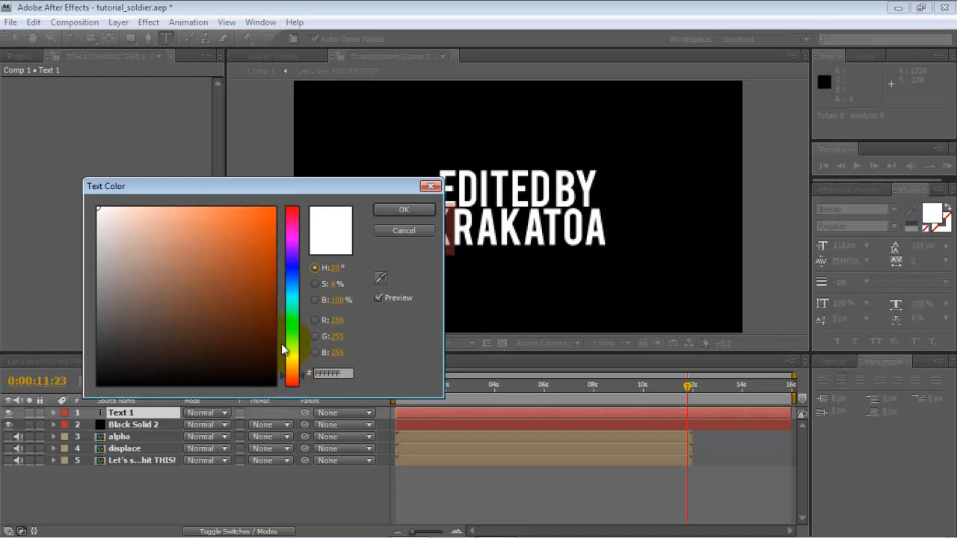
left_click_drag(234, 221, 318, 179)
left_click(403, 211)
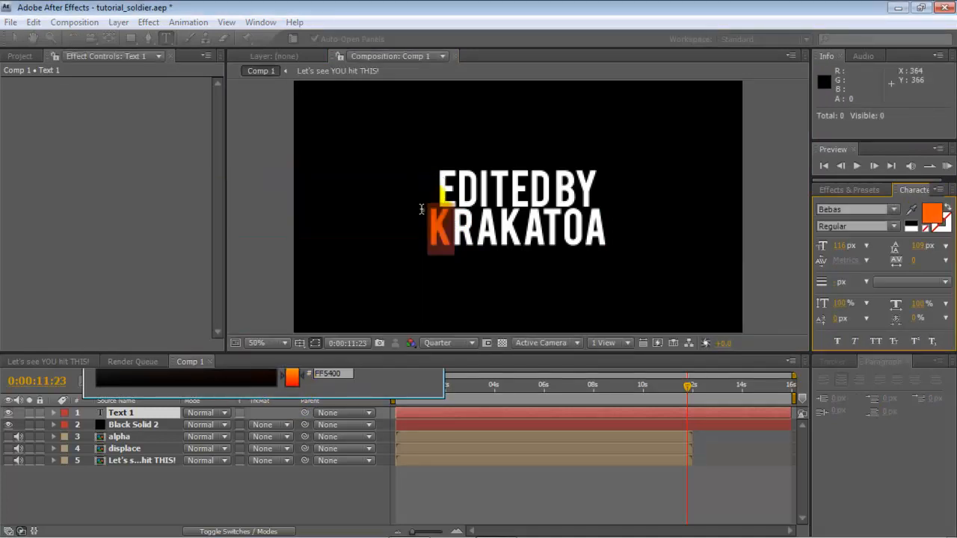
Apply the orange sampled from the "K" to the "E" of EDITED and the "B" of BY.
left_click_drag(459, 188, 432, 188)
left_click(911, 210)
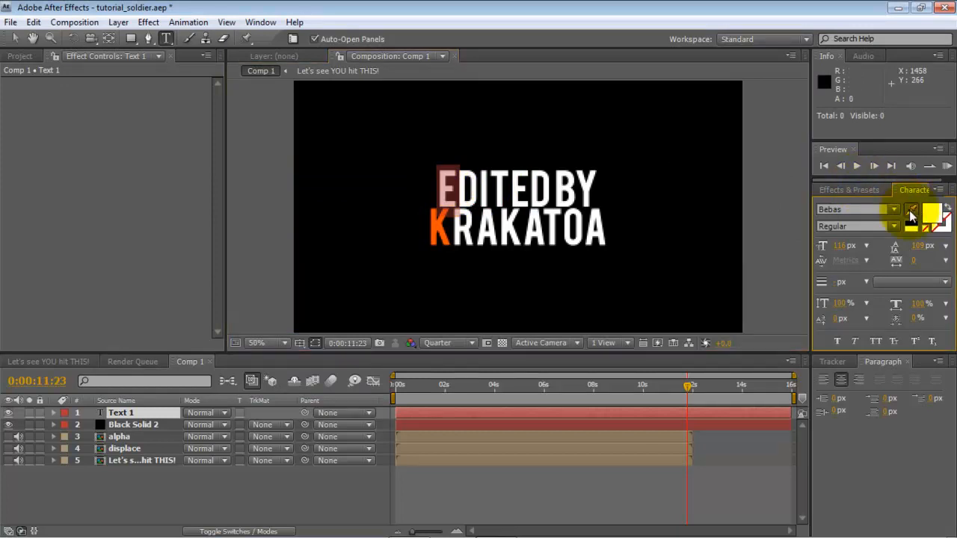
left_click(444, 217)
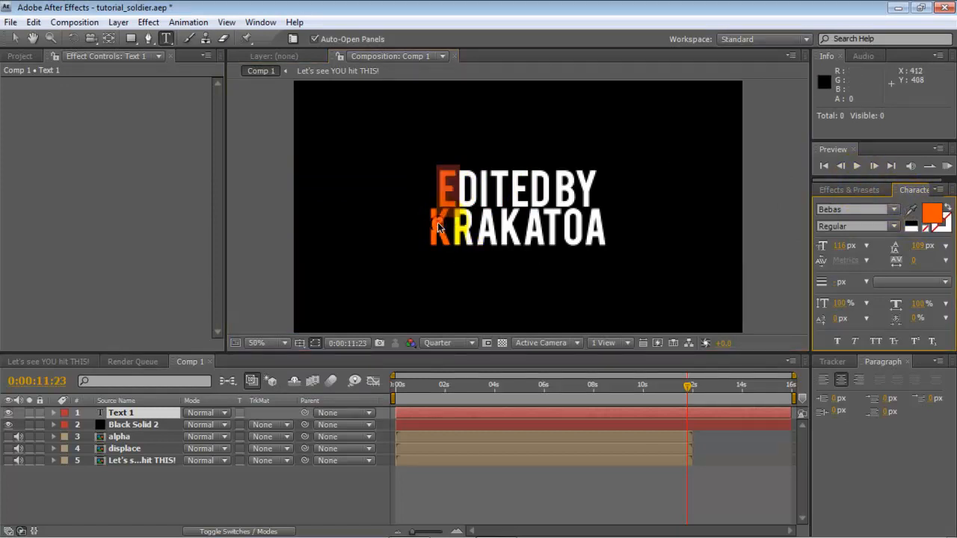
left_click_drag(575, 191, 555, 191)
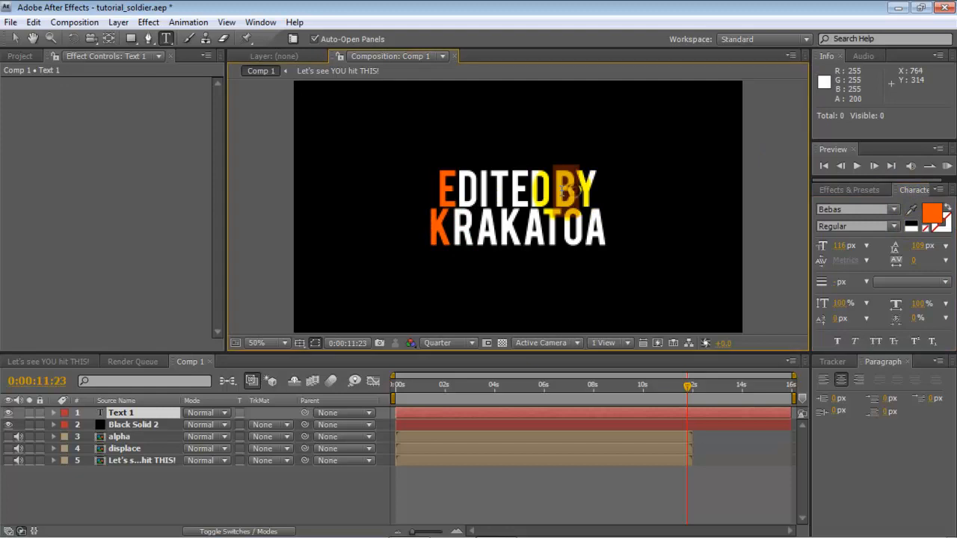
left_click(913, 211)
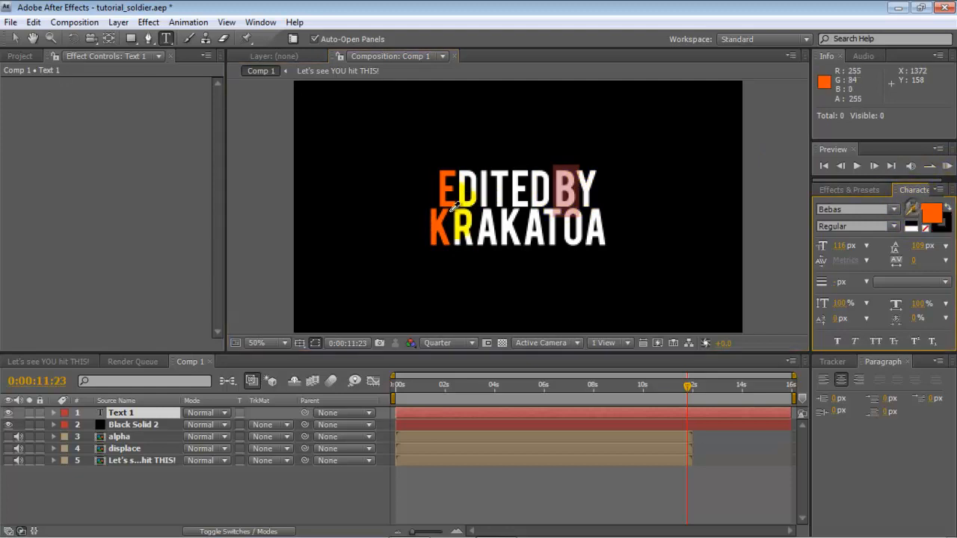
left_click(437, 227)
left_click(572, 192)
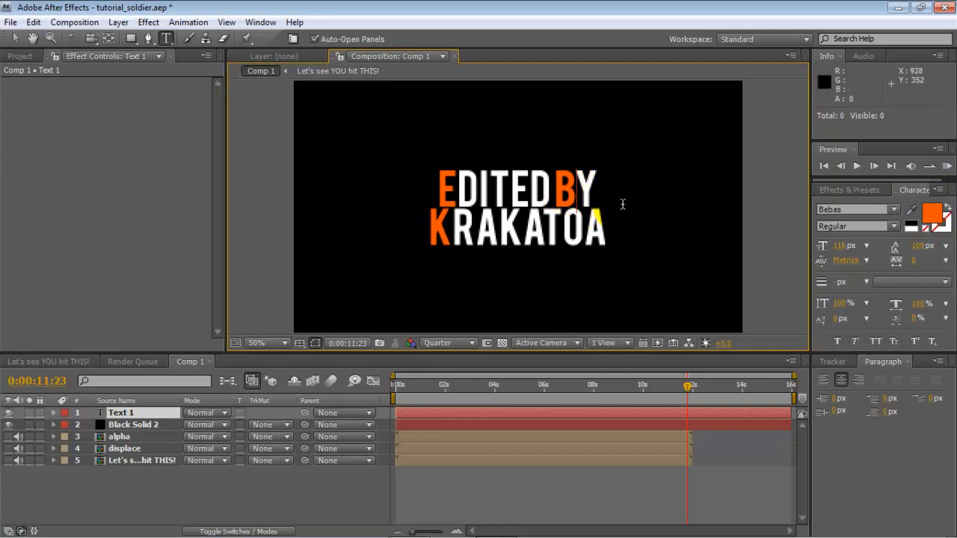
Reveal the keyframes of Black Solid 2 and shift the title layer in time to start at 0:00:10:01.
left_click(477, 432)
left_click_drag(443, 412, 656, 412)
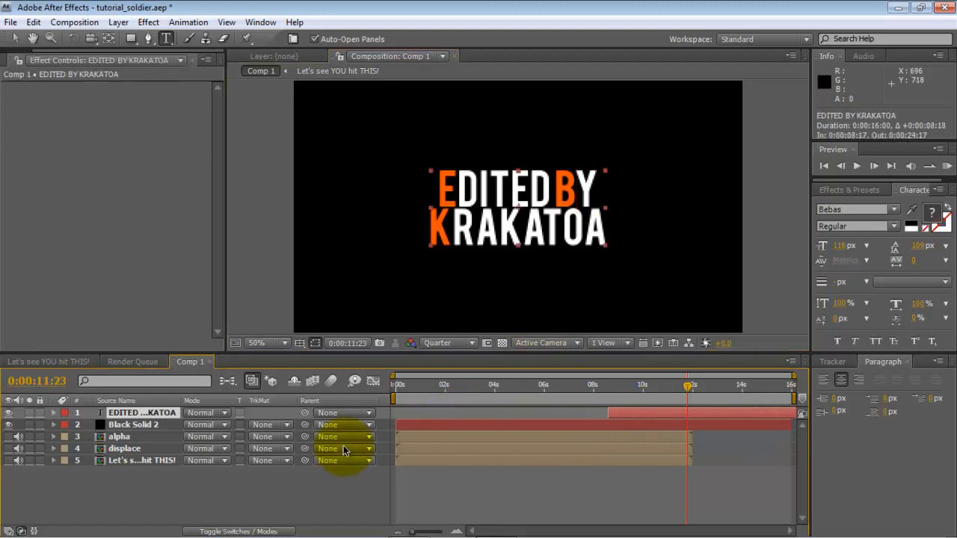
left_click(144, 425)
key("u")
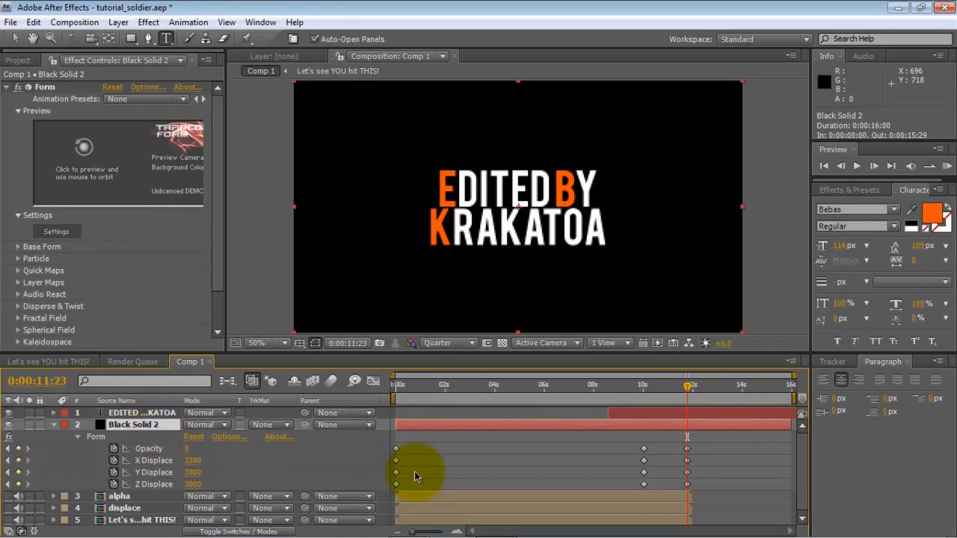
left_click_drag(641, 411, 676, 415)
left_click(641, 385)
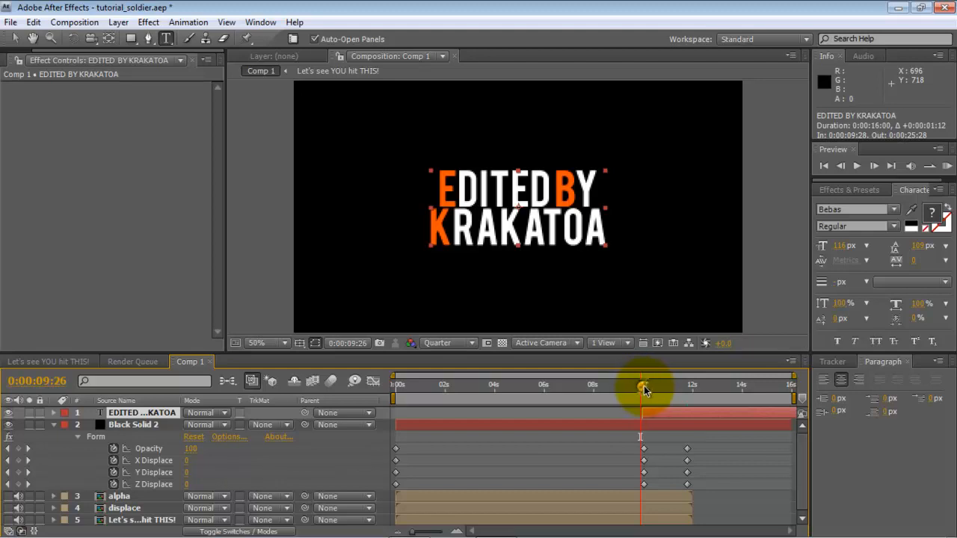
left_click(647, 388)
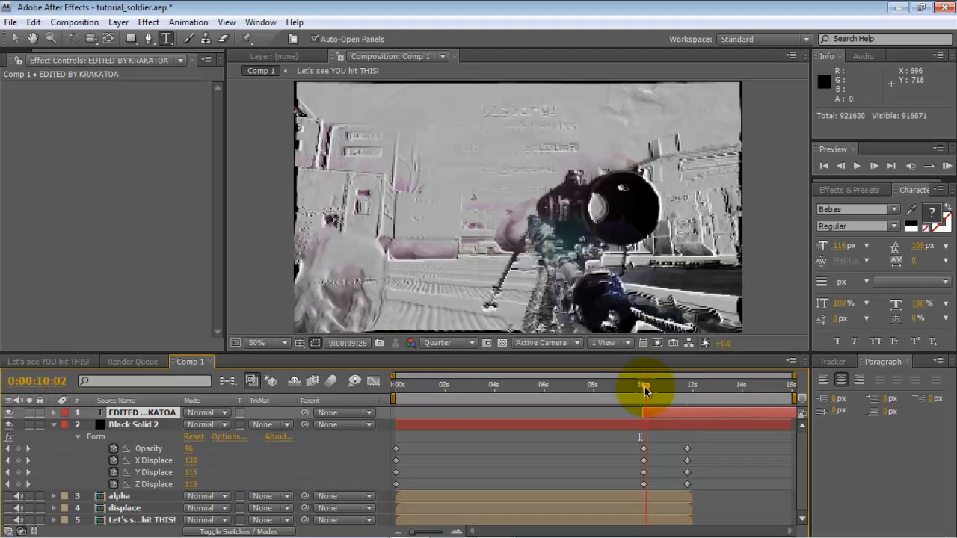
left_click(644, 388)
left_click(651, 414)
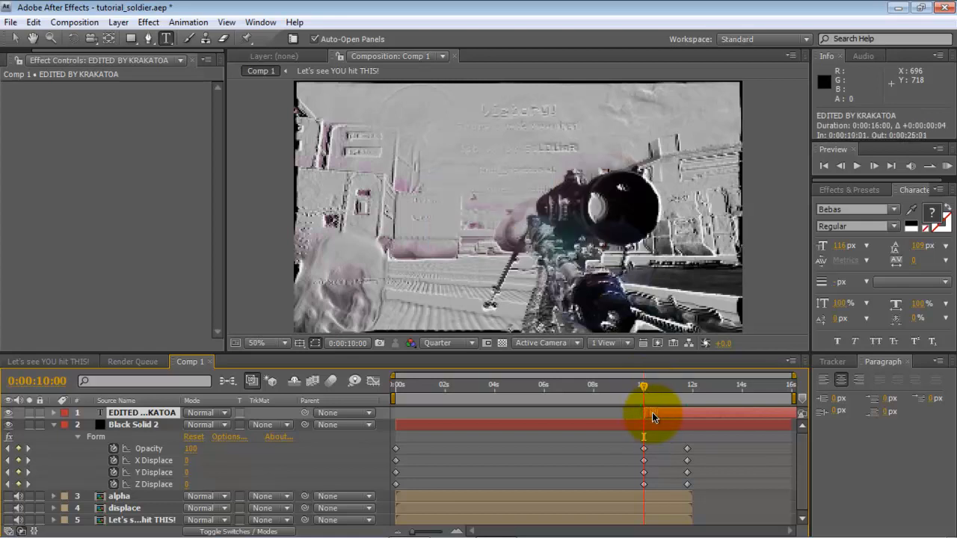
Start keyframing the title layer's Opacity at 0:00:10:01 and show only that property under the layer.
key("Page_Down")
left_click(52, 413)
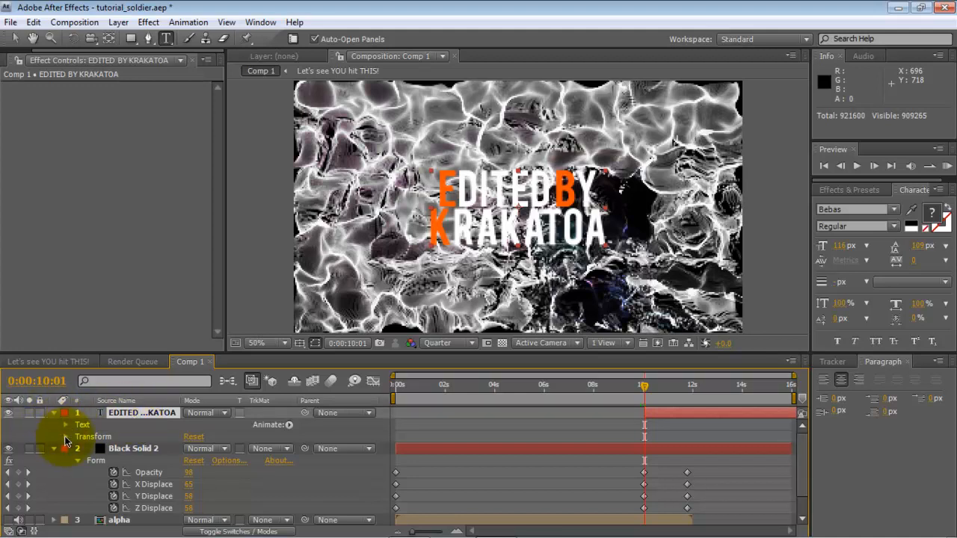
left_click(65, 437)
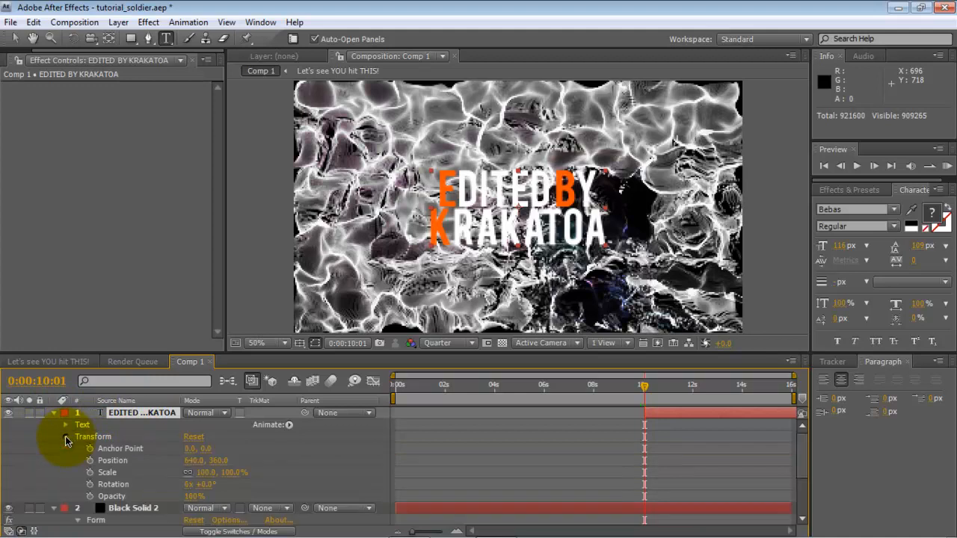
left_click(90, 497)
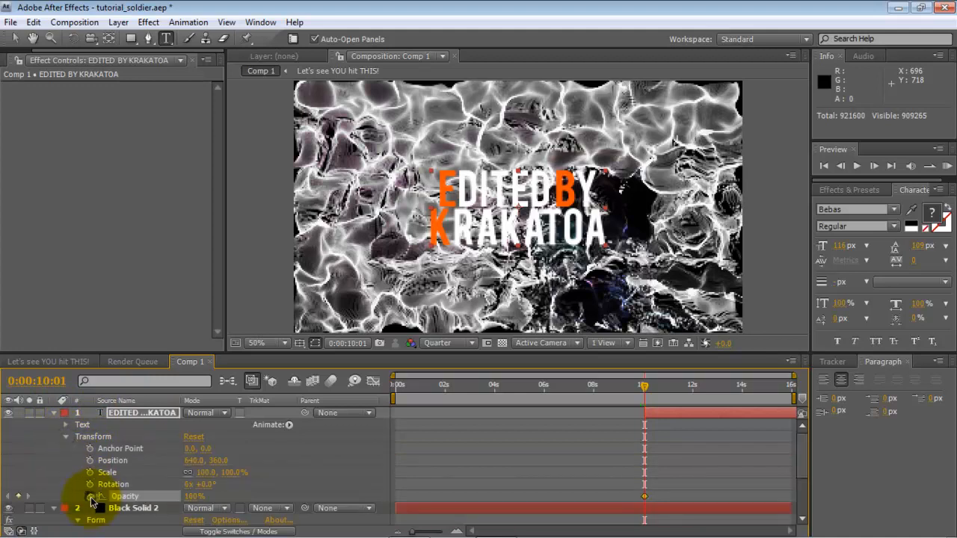
left_click(125, 413)
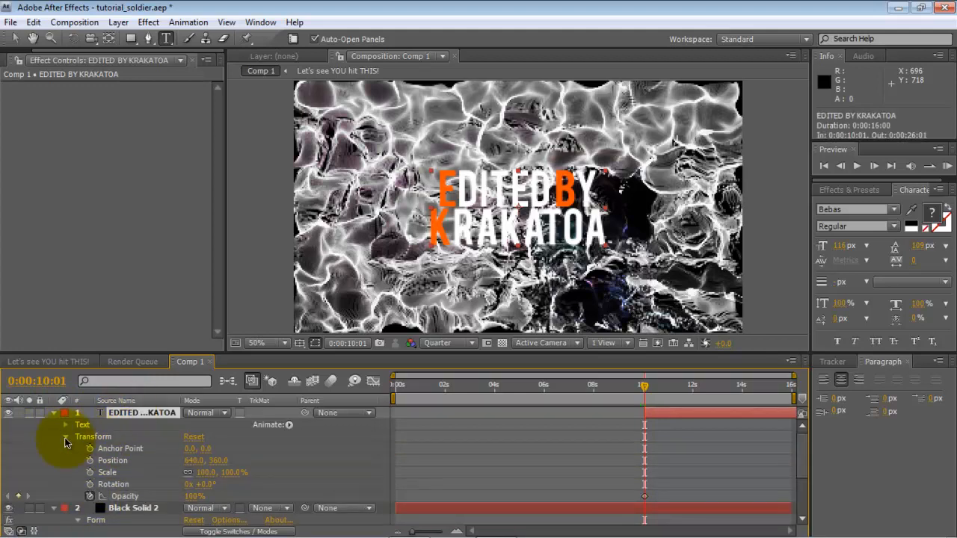
left_click(54, 413)
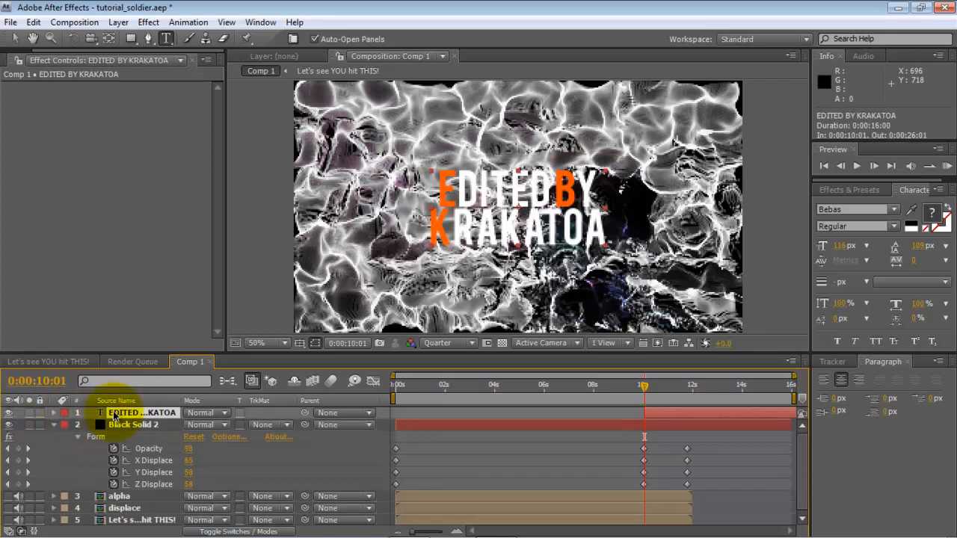
key("alt+shift+t")
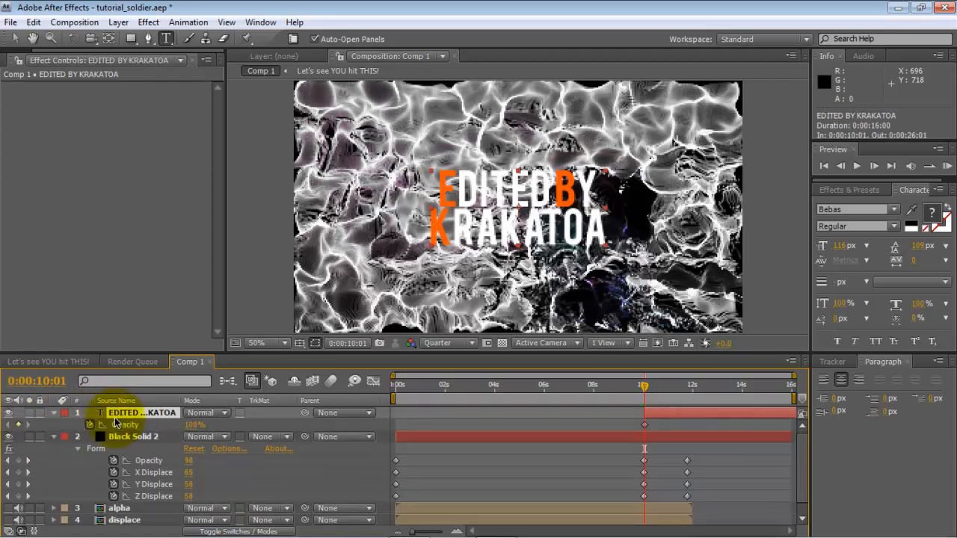
Add a 100% Opacity keyframe to the title layer at 0:00:11:23, aligned with the last Form keyframes.
left_click(688, 388)
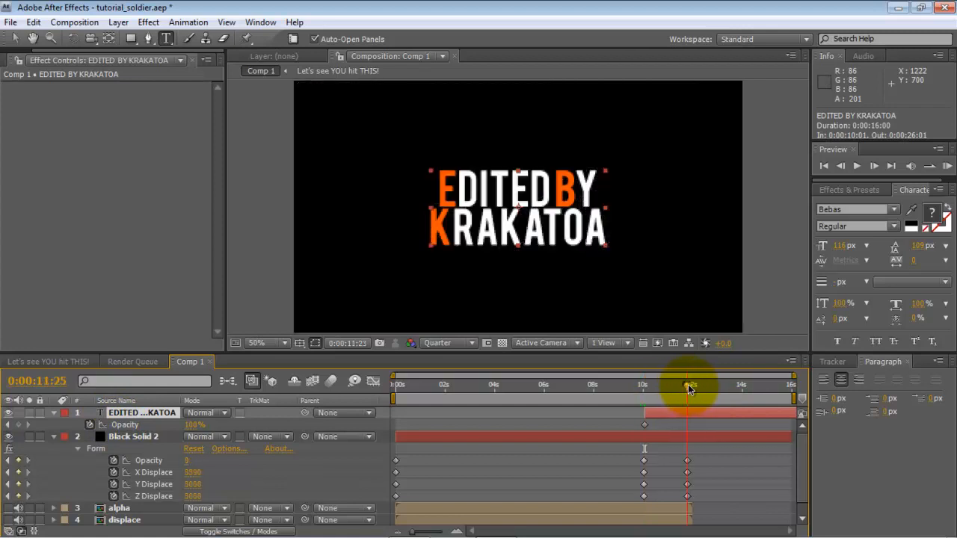
left_click_drag(689, 389, 687, 390)
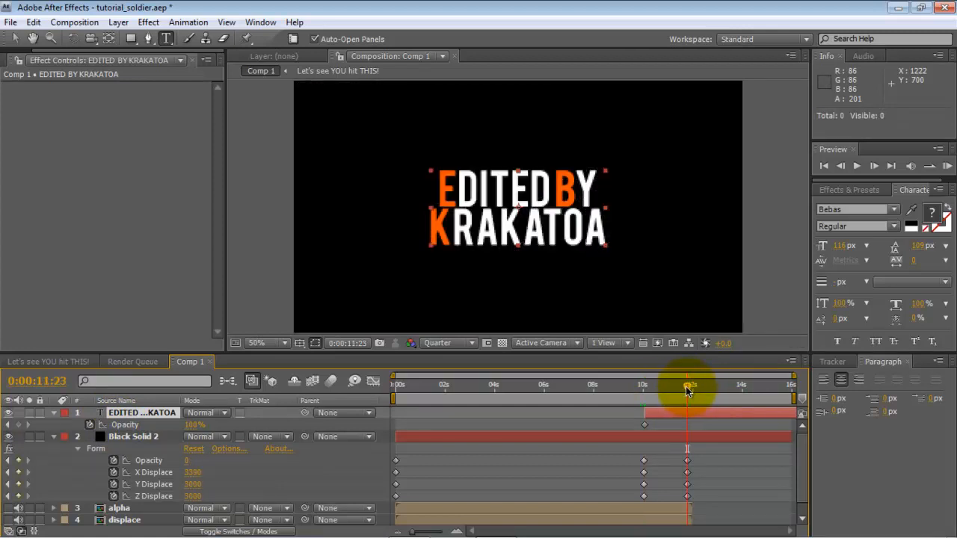
left_click(188, 460)
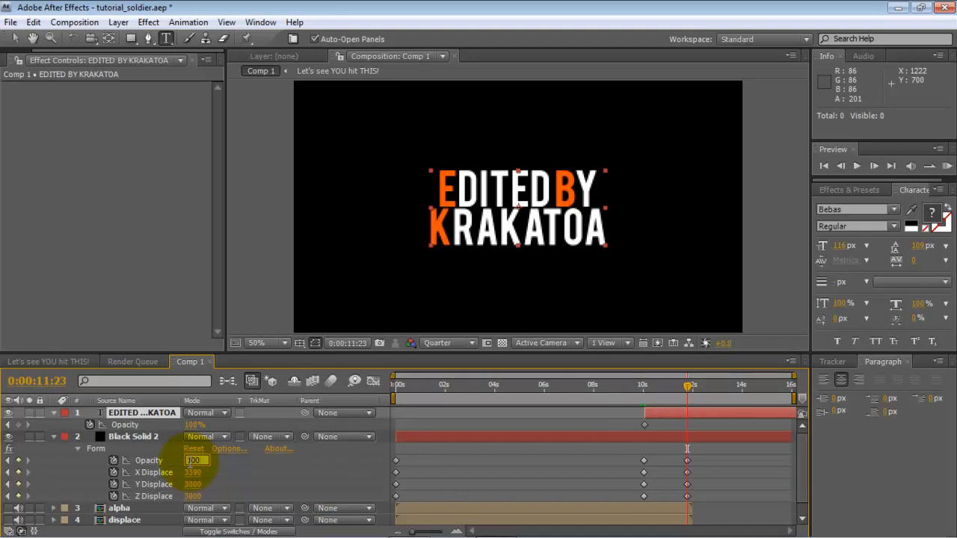
key("Return")
left_click(166, 422)
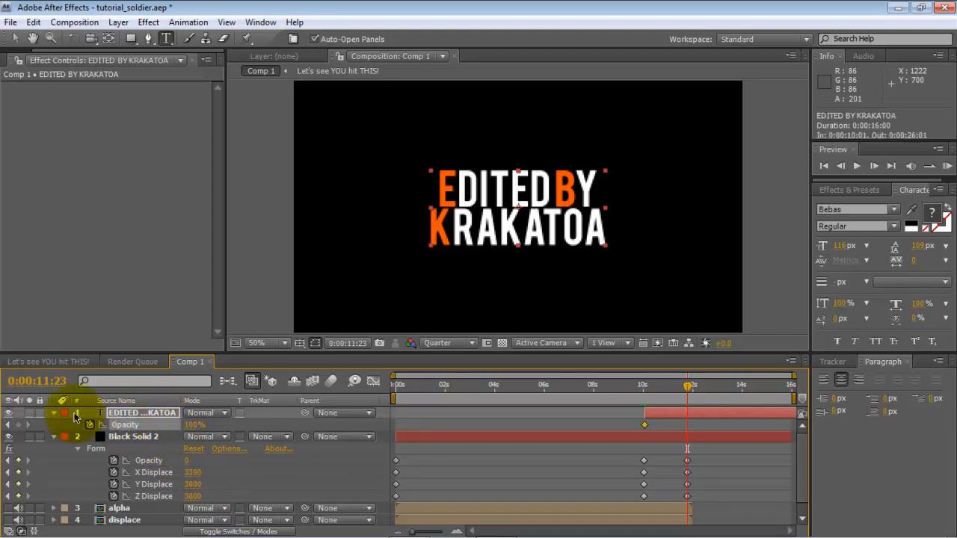
left_click(8, 425)
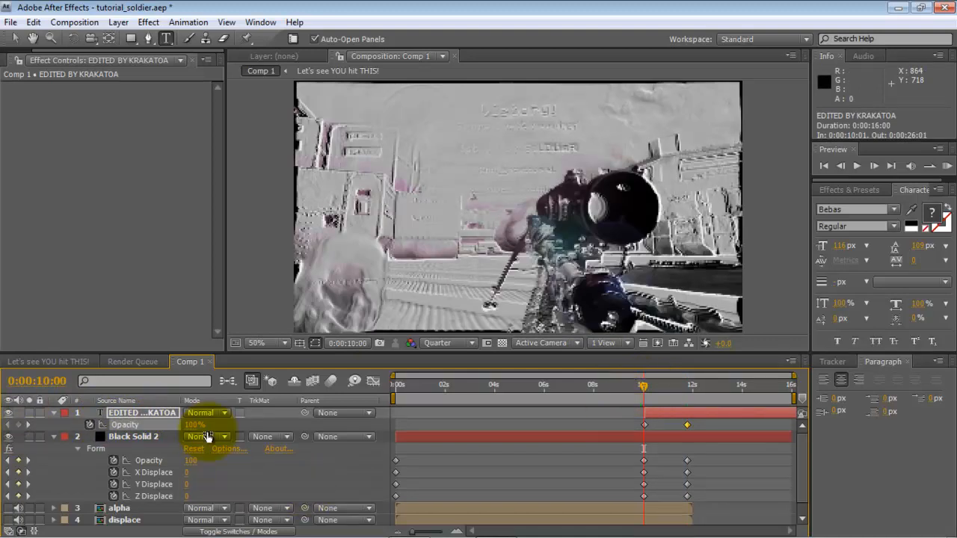
Set the title's Opacity keyframe at 0:00:10:01 to 1% and check the fade-in around 0:00:10:24.
left_click(192, 425)
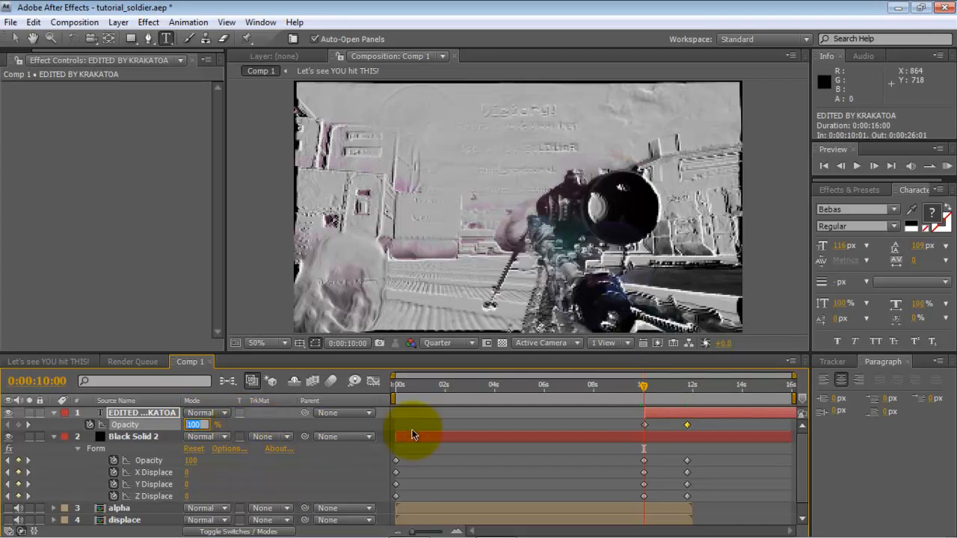
left_click(645, 425)
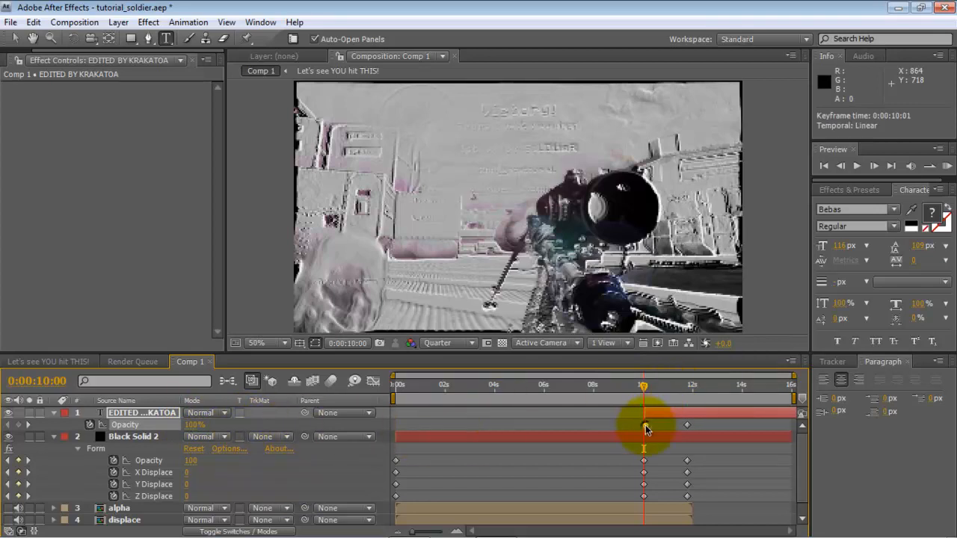
key("k")
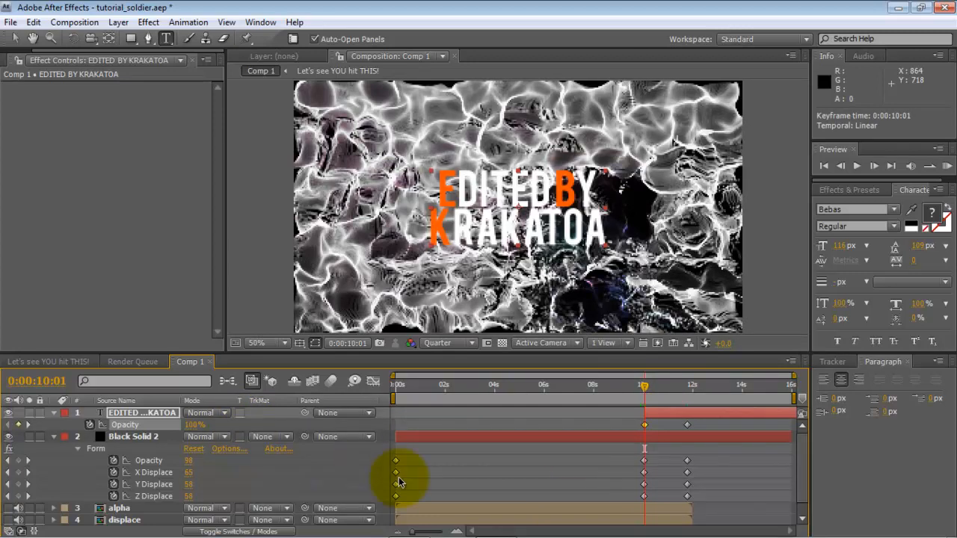
left_click_drag(193, 425, 21, 396)
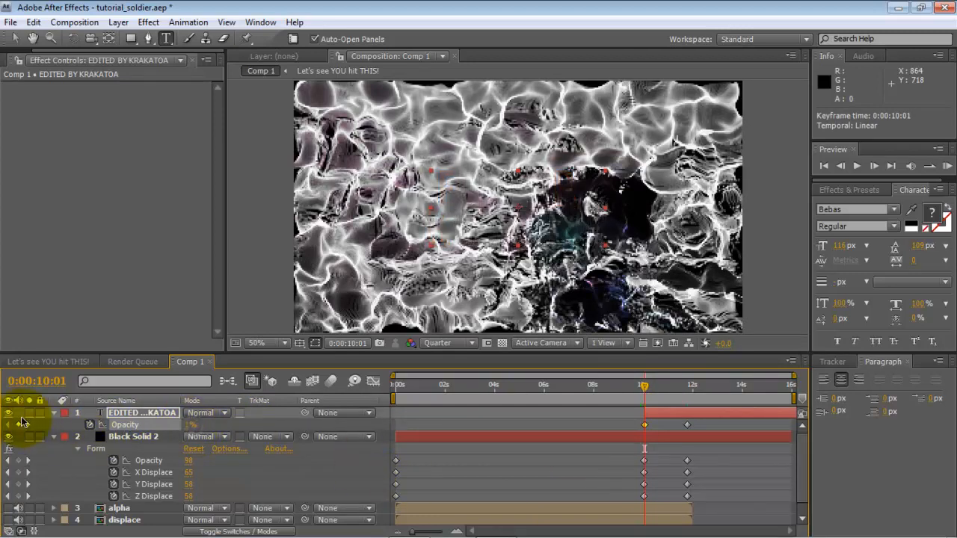
left_click(665, 386)
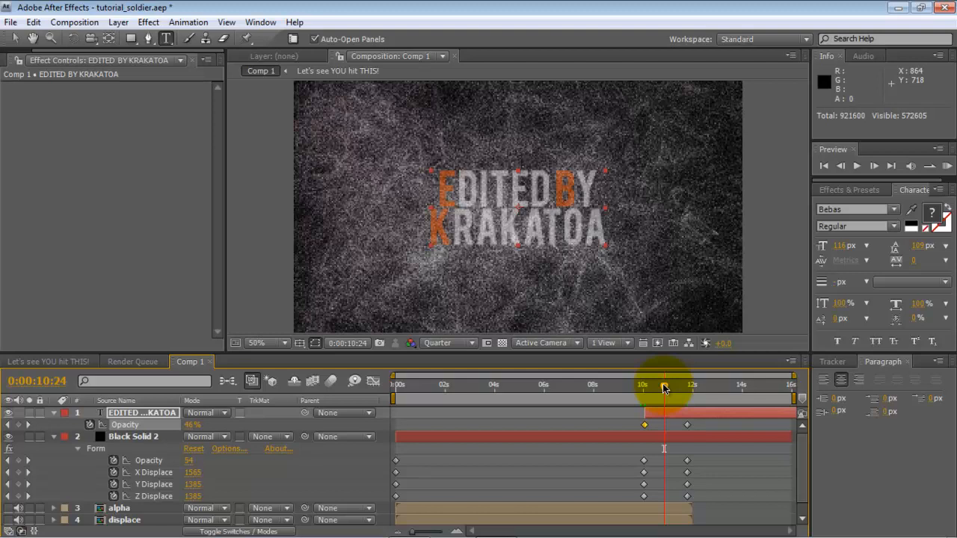
left_click_drag(664, 389, 642, 390)
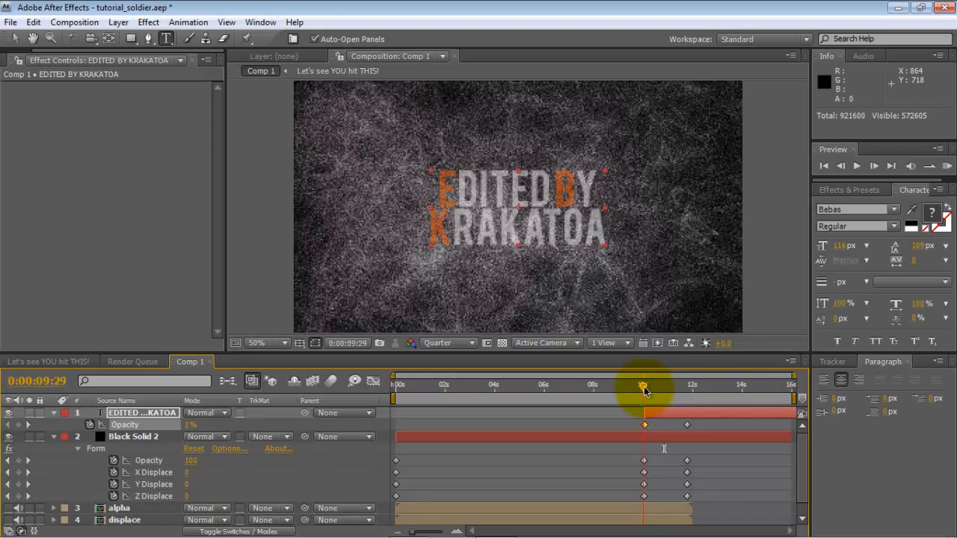
Hide and collapse Black Solid 2, and apply the Trapcode Form effect to the title layer.
left_click(9, 437)
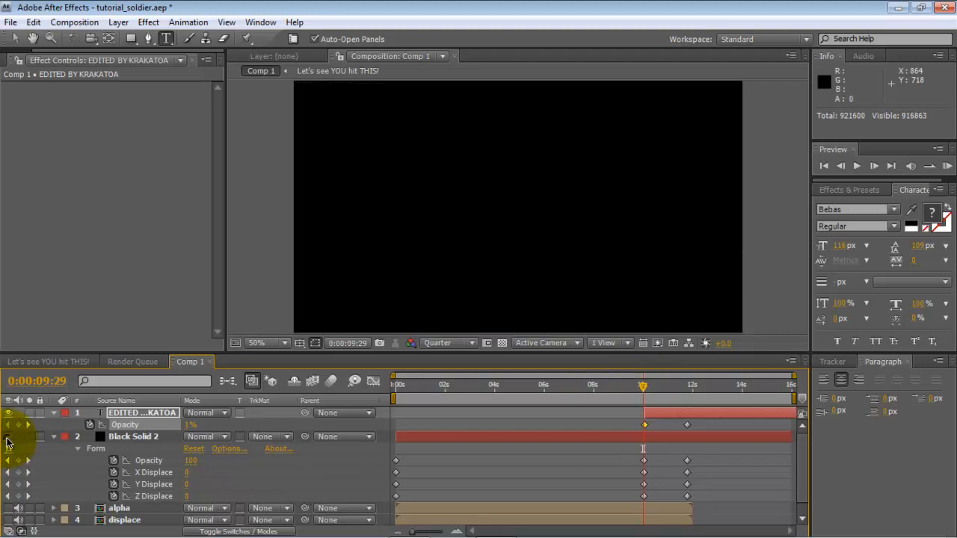
left_click(53, 437)
left_click(129, 414)
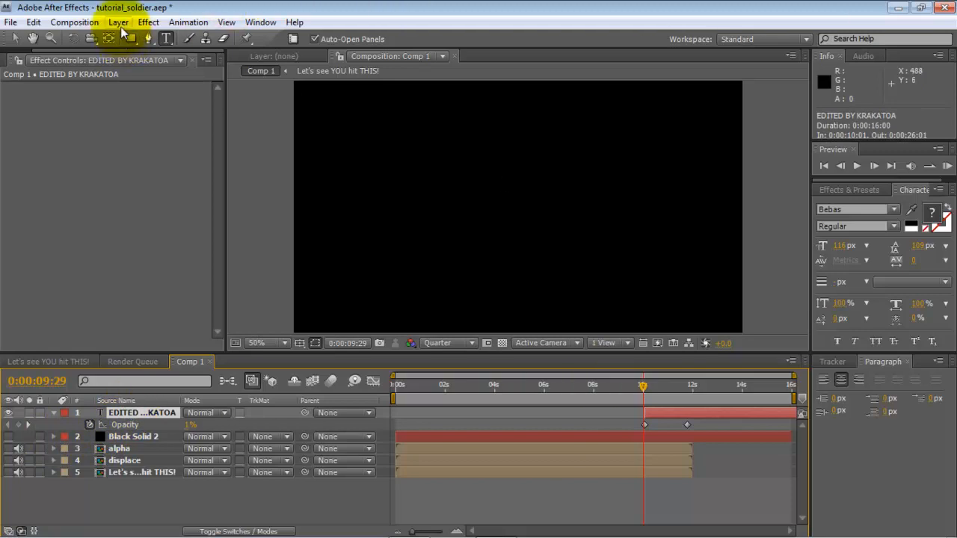
left_click(148, 22)
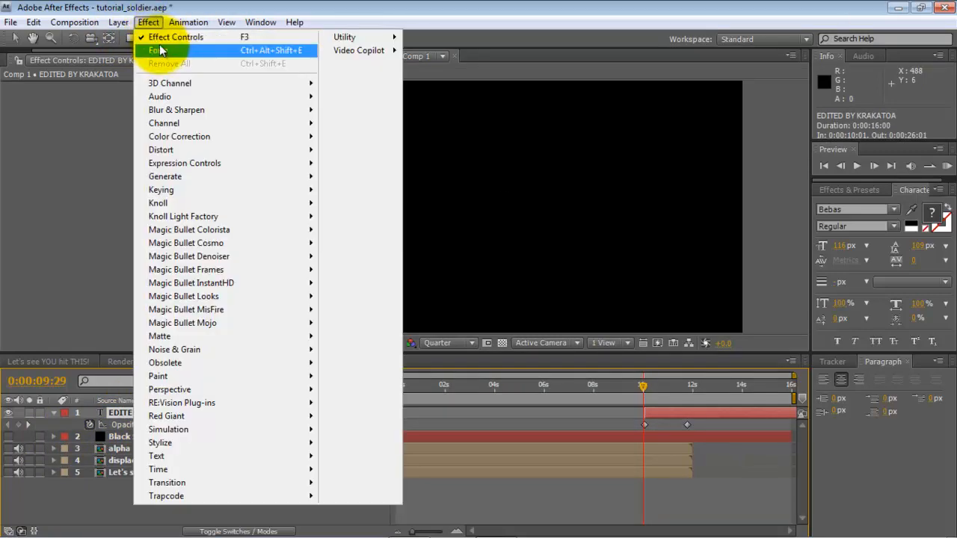
mouse_move(240, 493)
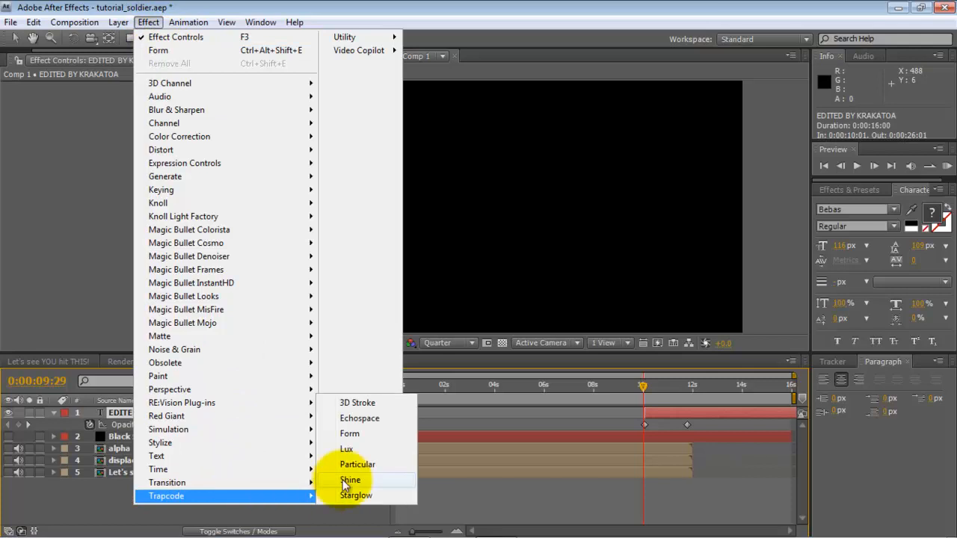
left_click(378, 433)
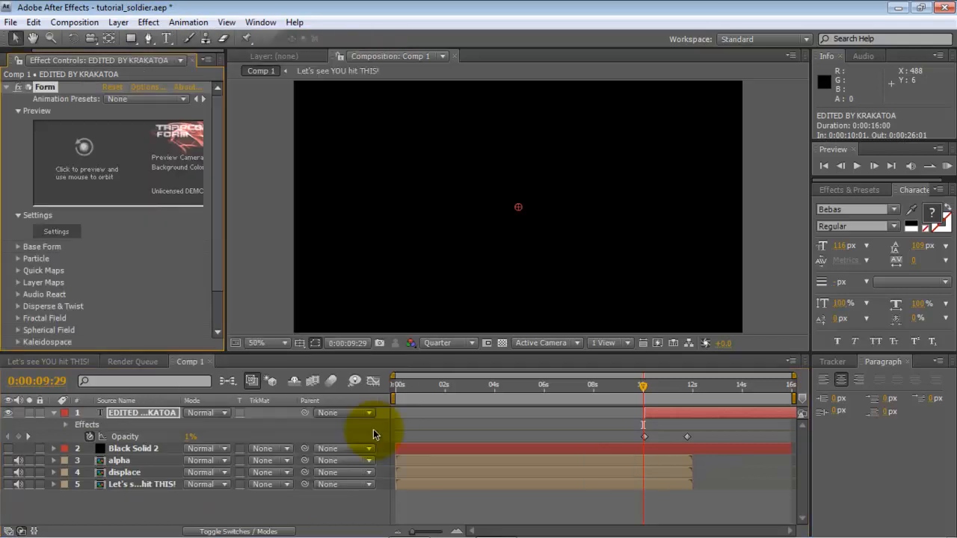
Try setting the title layer's Opacity keyframe at 0:00:10:01 to 100%, and undo that change.
key("i")
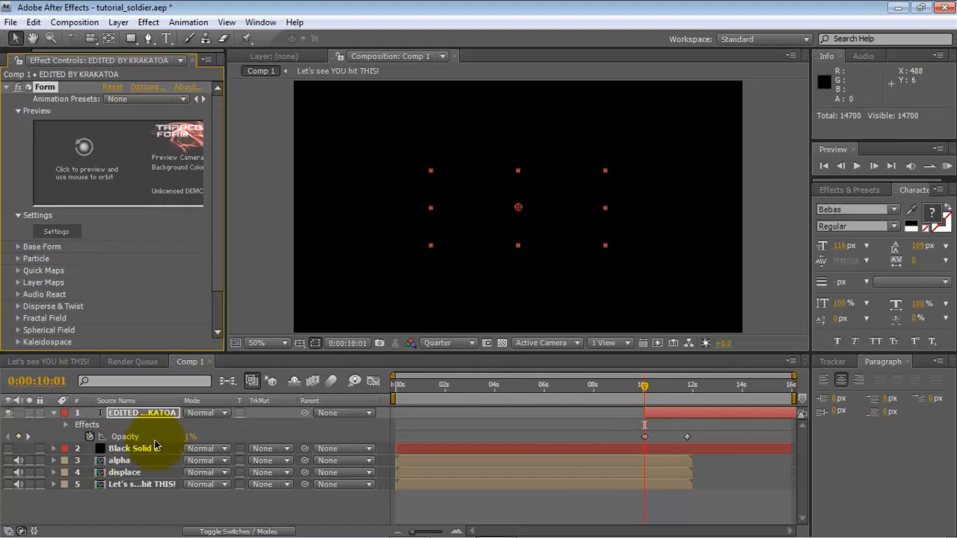
left_click_drag(191, 437, 333, 436)
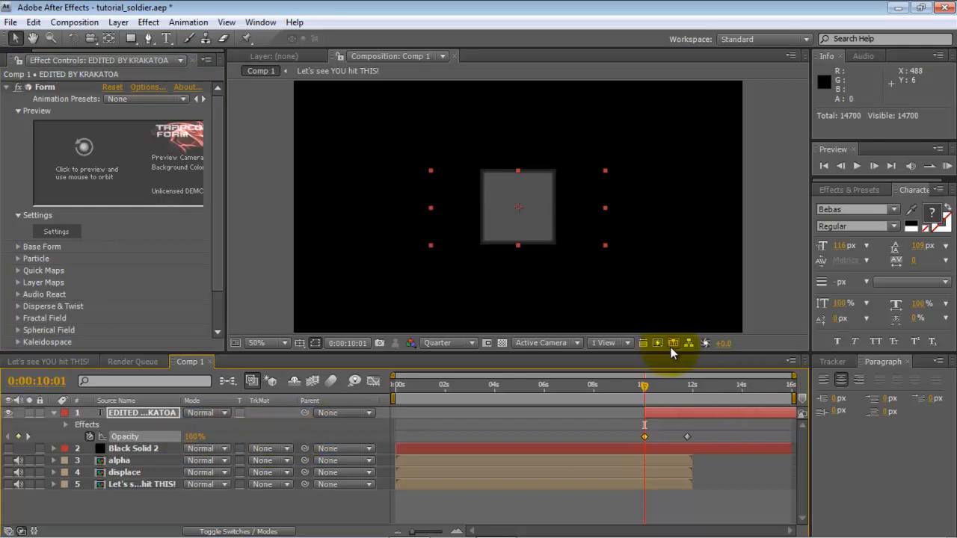
mouse_move(656, 399)
left_mouse_down()
mouse_move(707, 389)
mouse_move(645, 391)
left_mouse_up()
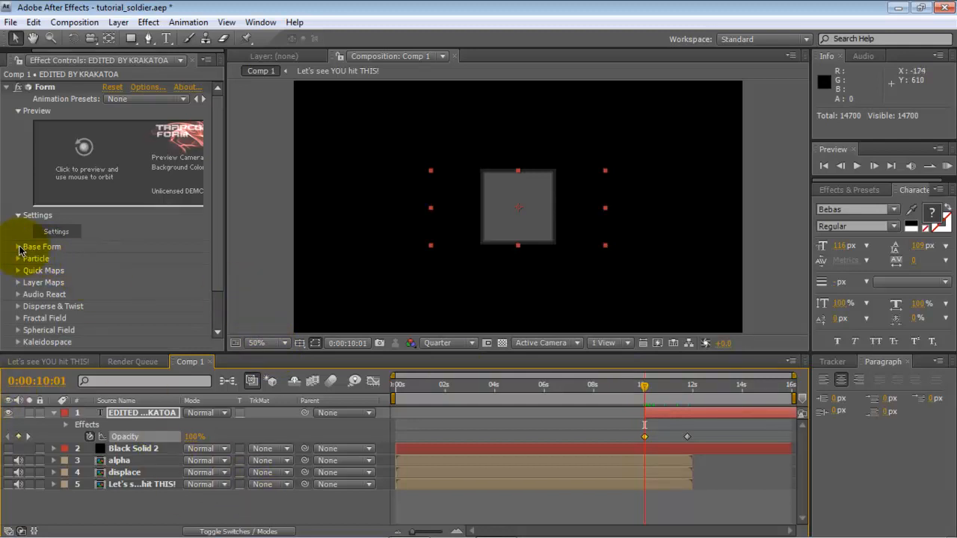
left_click(150, 416)
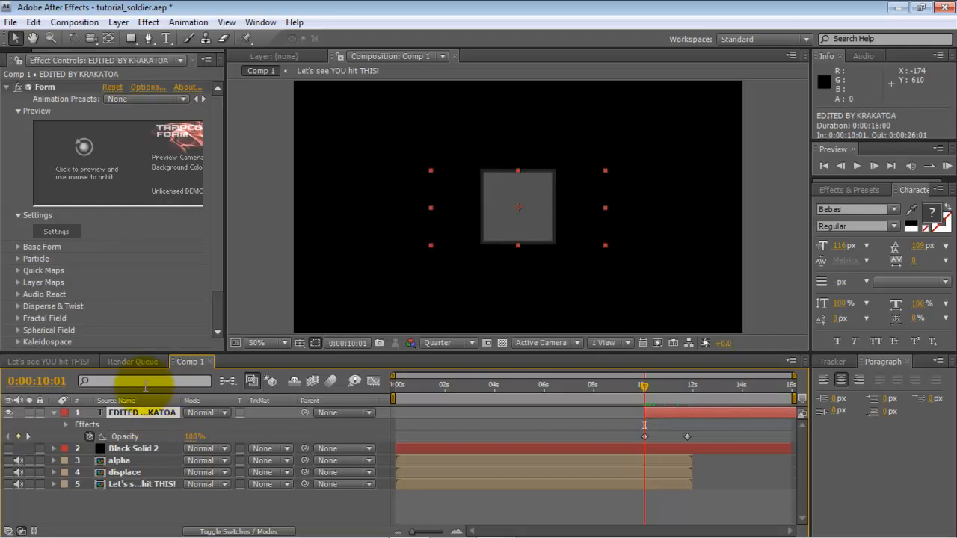
key("ctrl+z")
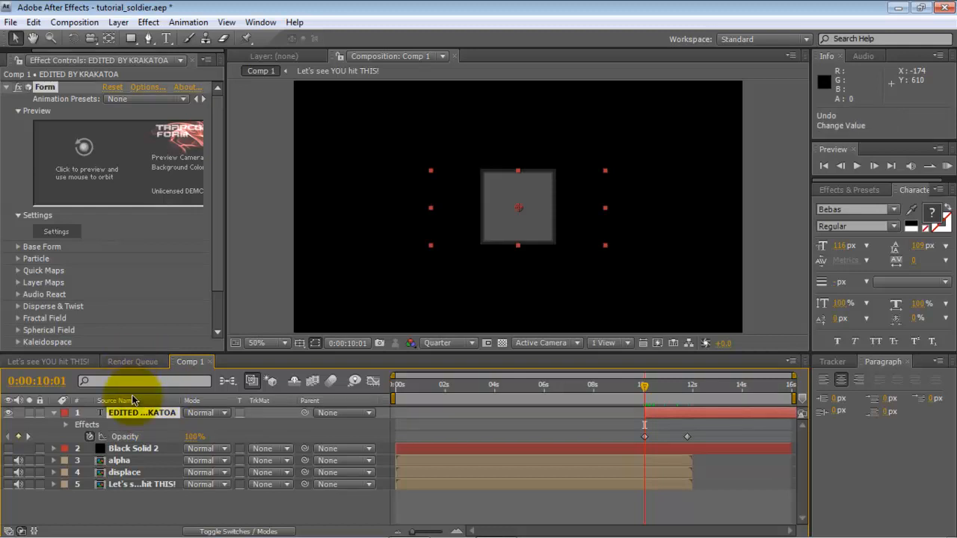
Remove the Form effect from the title layer and create a new black solid at composition size, 1280 x 720 px.
left_click(53, 89)
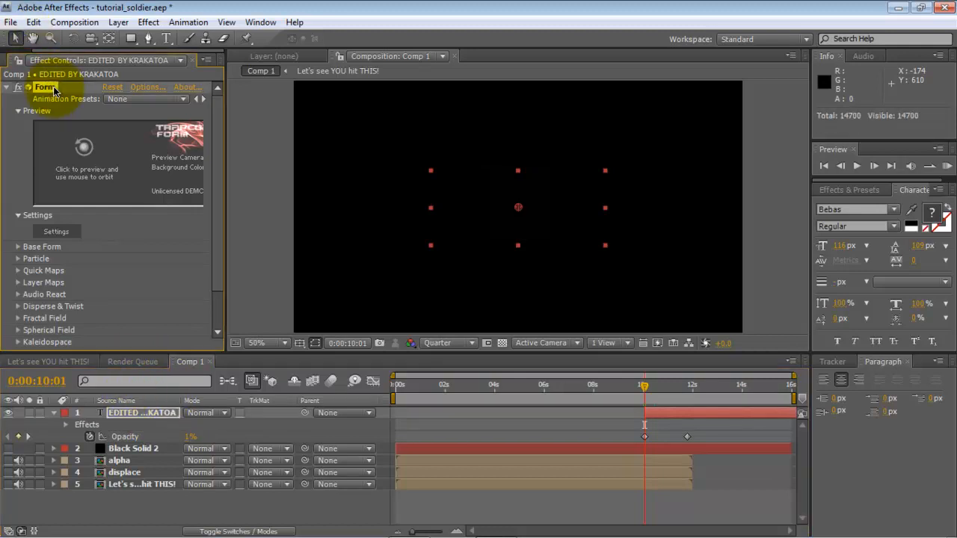
key("Delete")
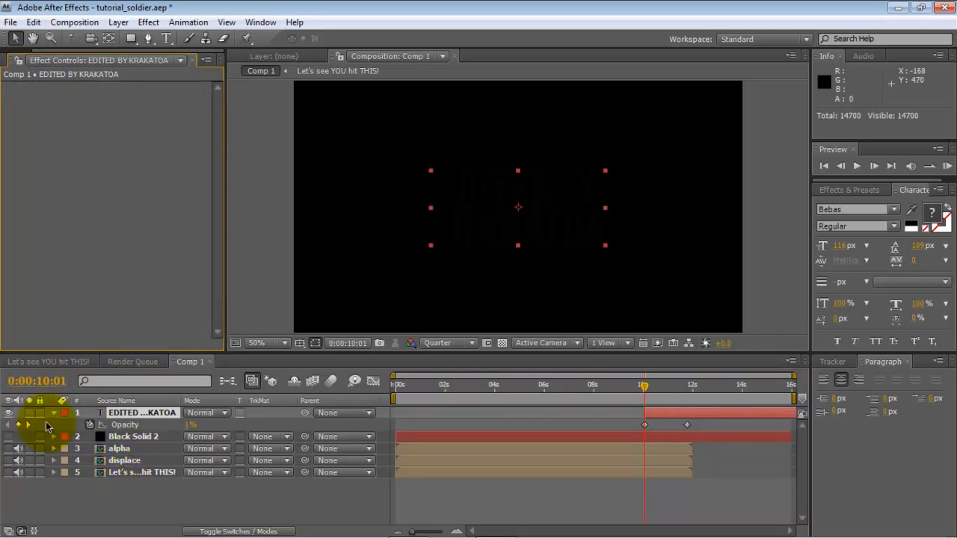
left_click(118, 23)
mouse_move(277, 41)
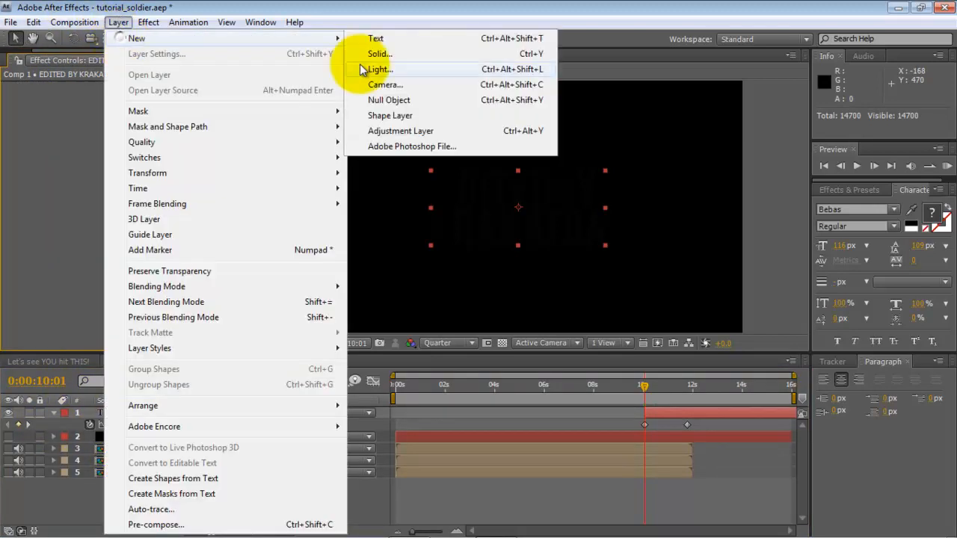
left_click(391, 58)
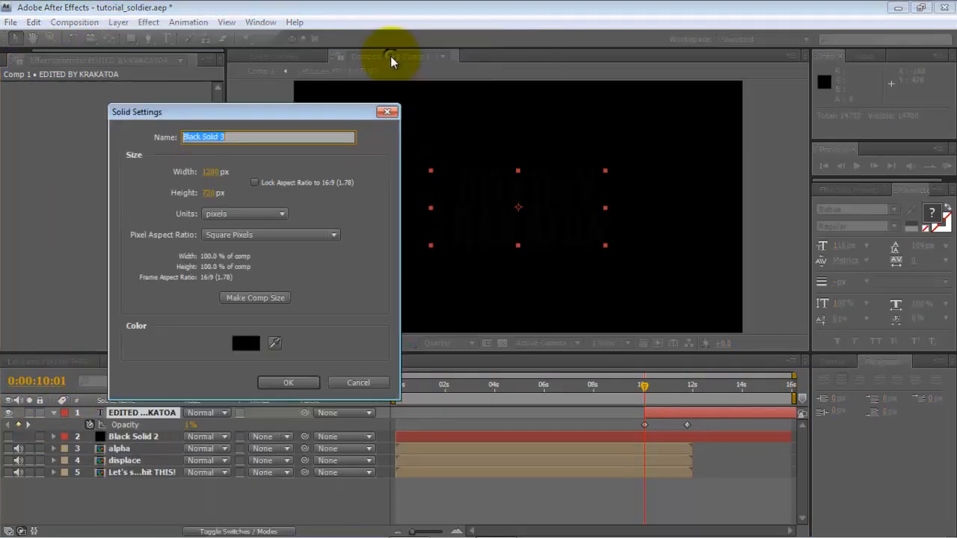
left_click(254, 297)
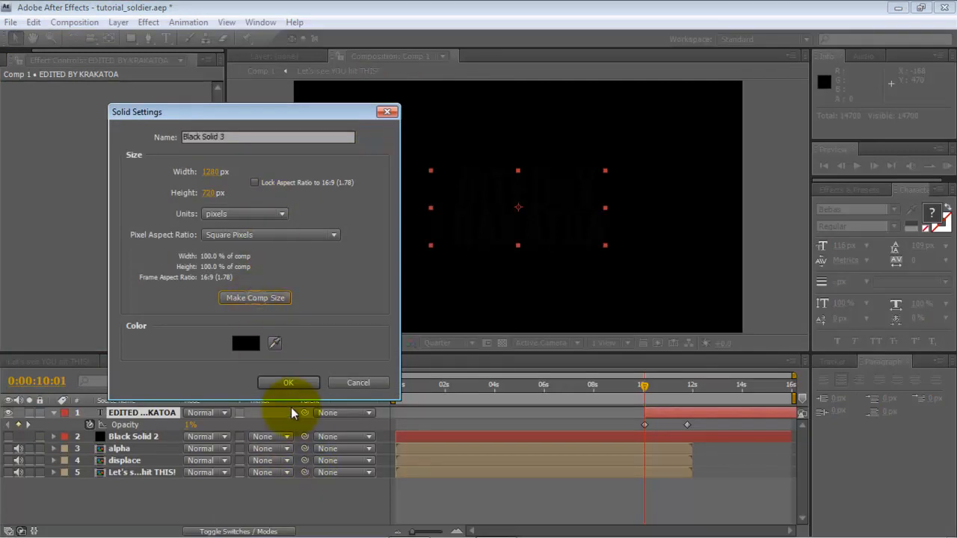
left_click(289, 382)
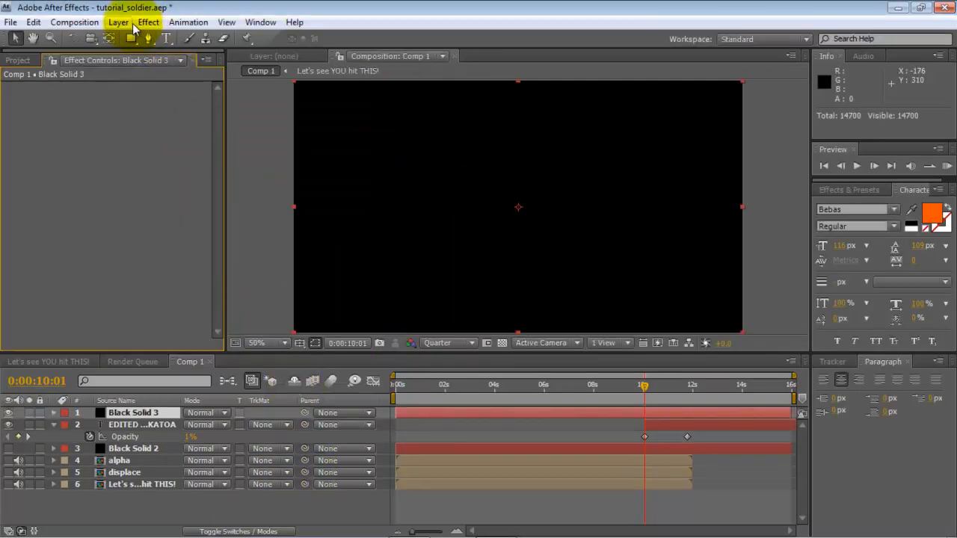
Apply the Trapcode Form effect to the new black solid.
mouse_move(451, 529)
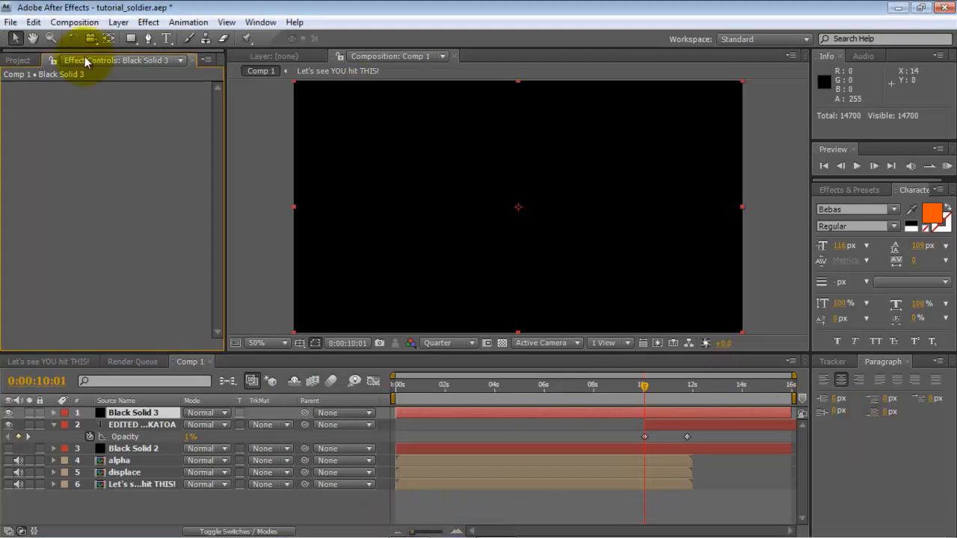
left_click(71, 22)
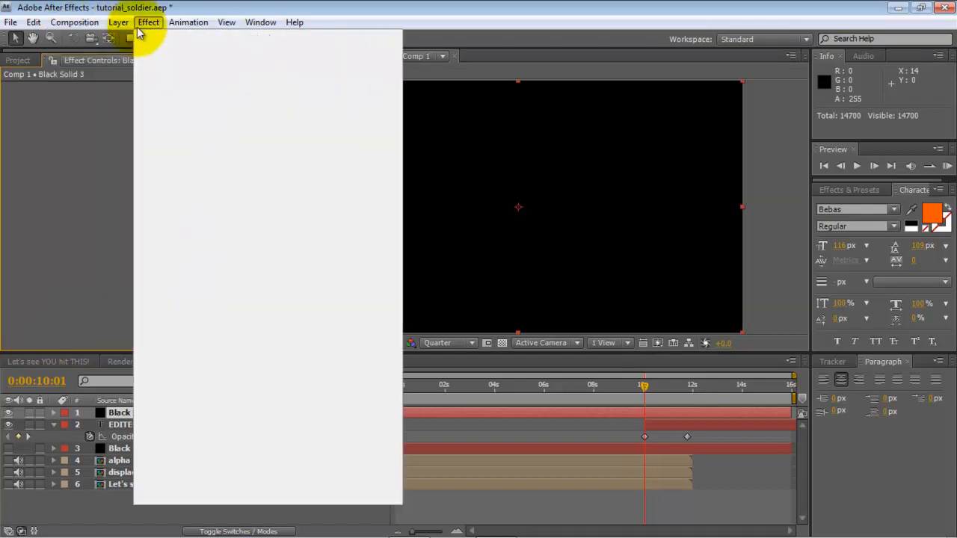
mouse_move(152, 24)
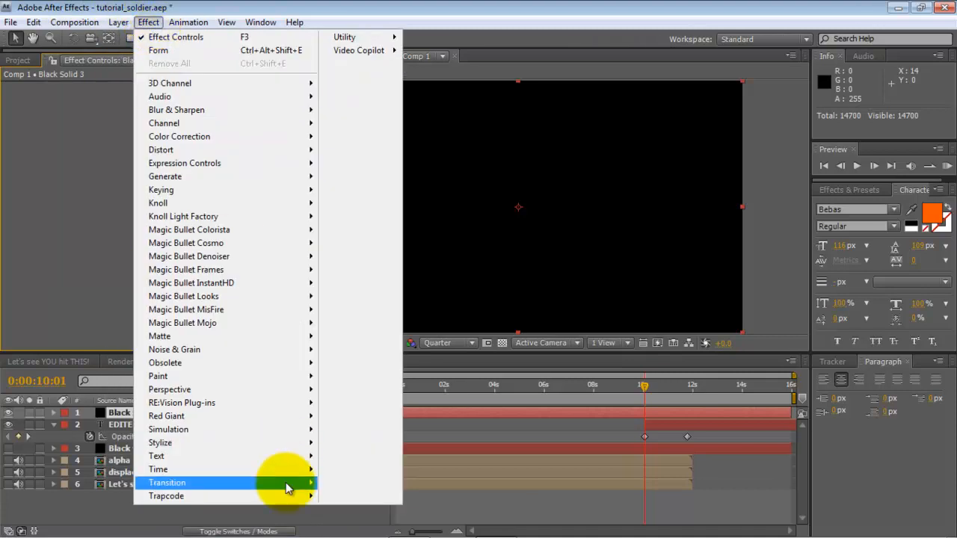
mouse_move(288, 497)
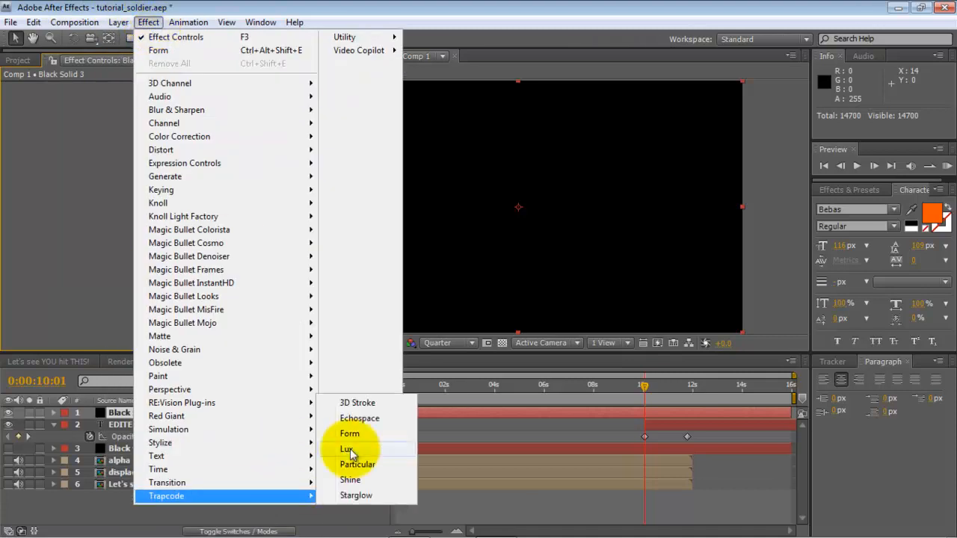
left_click(404, 434)
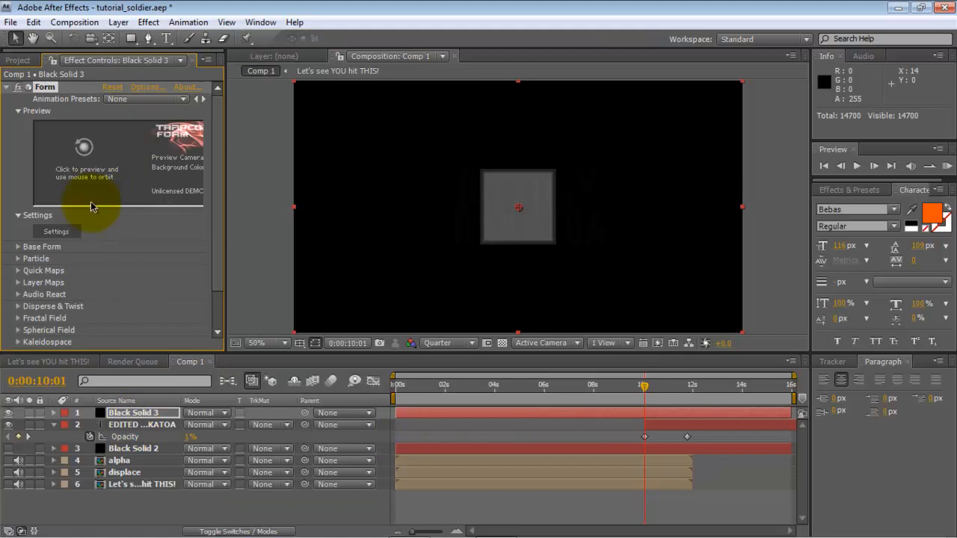
Set Form's Base Form size on the new solid to 1280 in X, 720 in Y and 0 in Z.
left_click(18, 246)
scroll(21, 250, "down", 3)
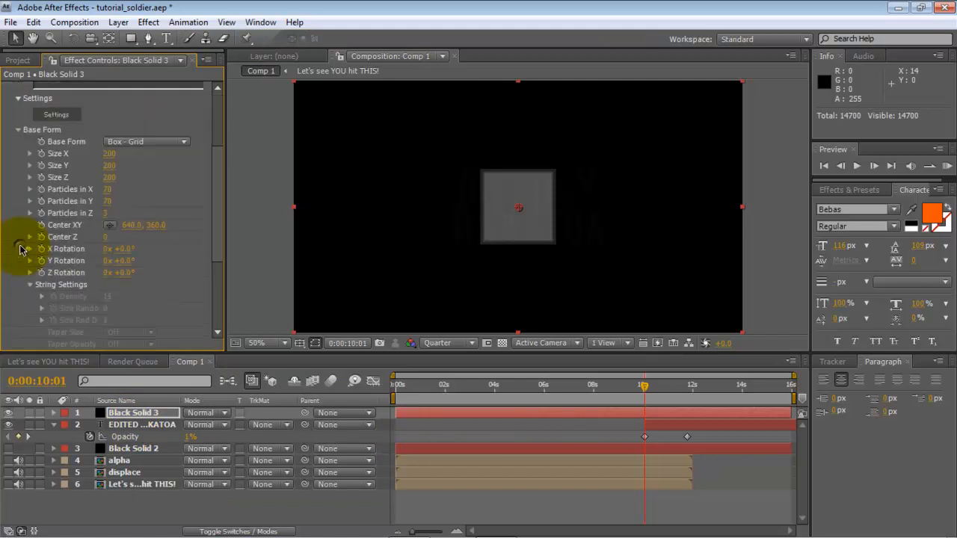
left_click(112, 155)
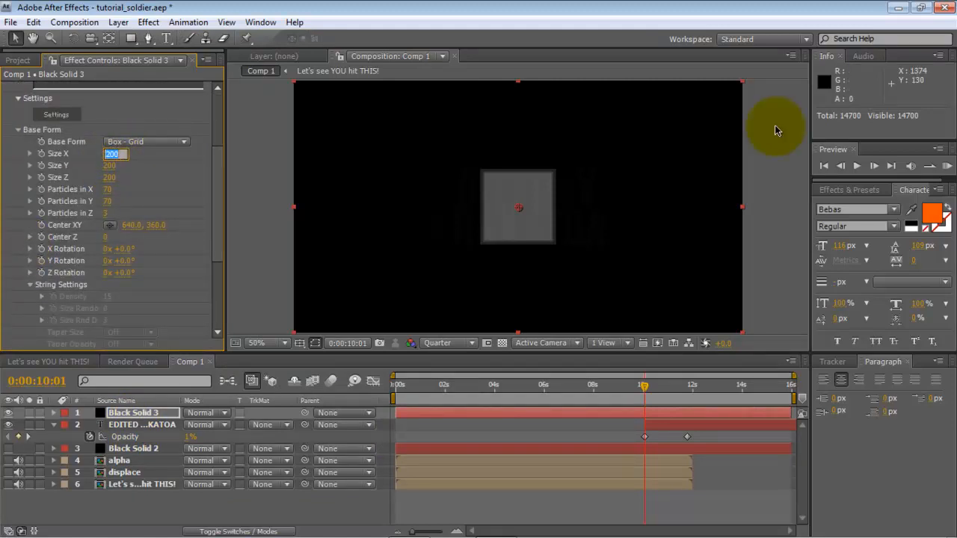
key("Tab")
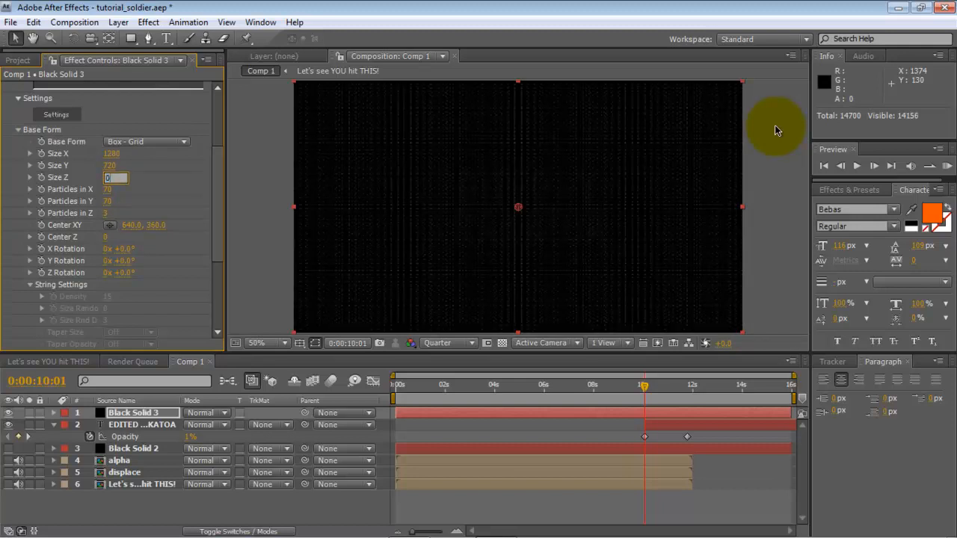
key("Tab")
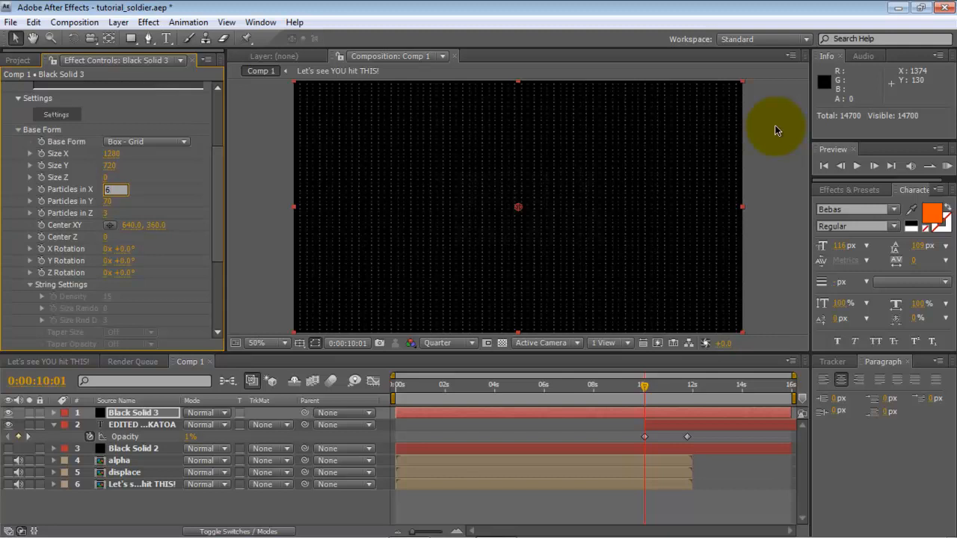
Set the Base Form particle counts to 640 in X and 360 in Y, and collapse the Base Form settings.
type("640")
key("Tab")
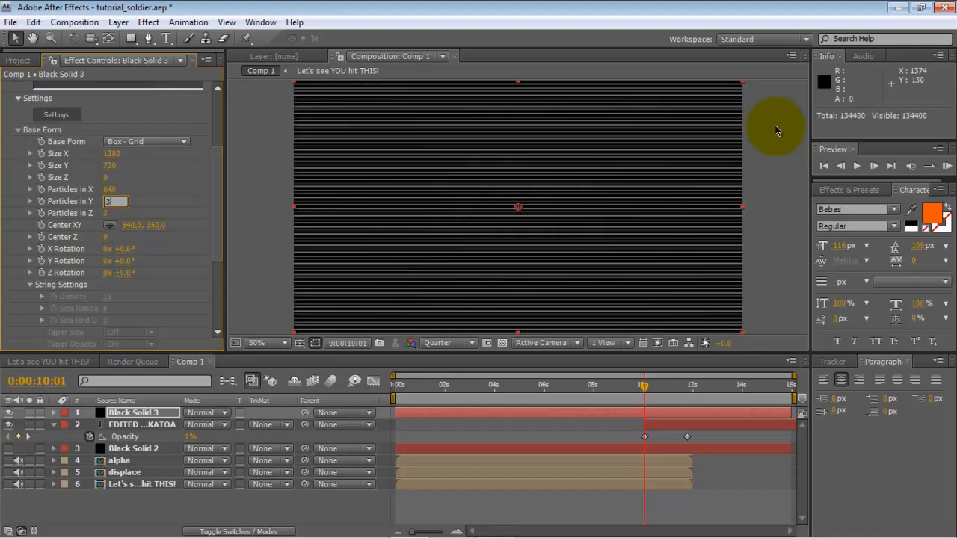
key("Return")
left_click(20, 131)
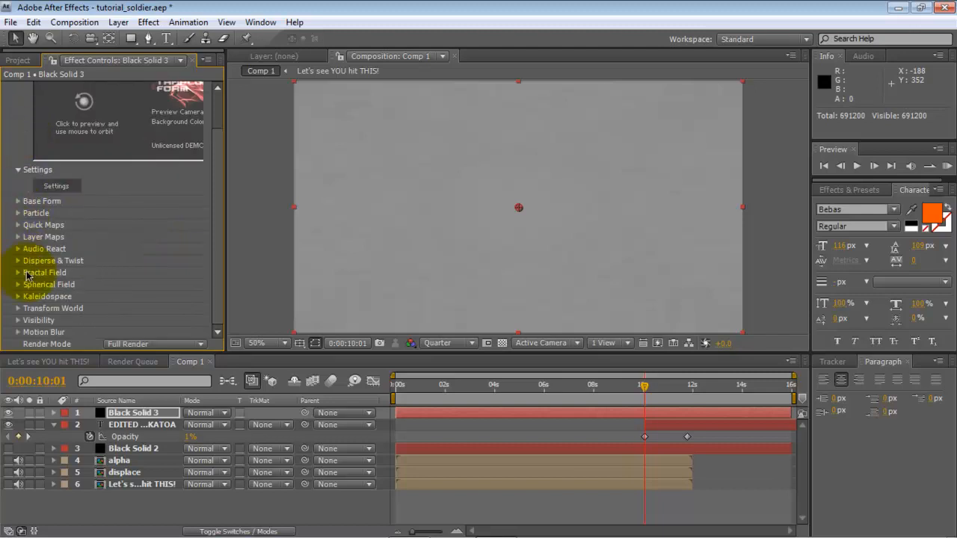
Start keyframing Form's Fractal Field Displace at 0:00:10:01 with the value 0.
left_click(18, 273)
scroll(26, 267, "down", 5)
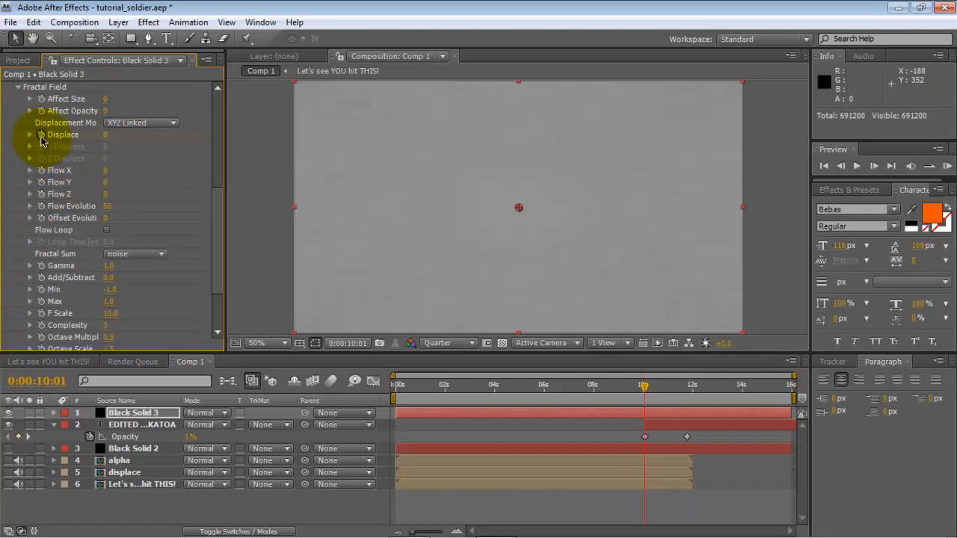
left_click(41, 136)
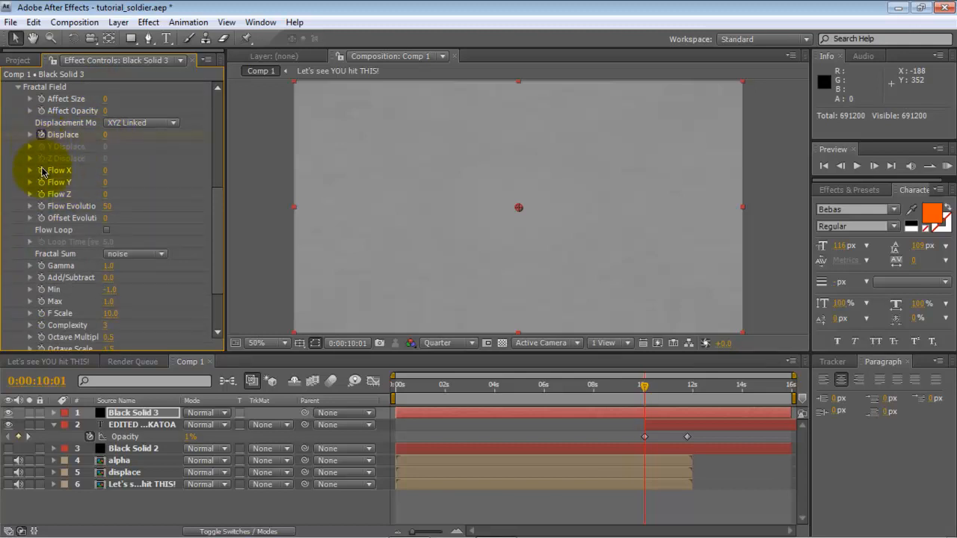
Set the Fractal Field's Flow Z to 50 and F Scale to 15, and collapse the Fractal Field settings.
left_click(106, 194)
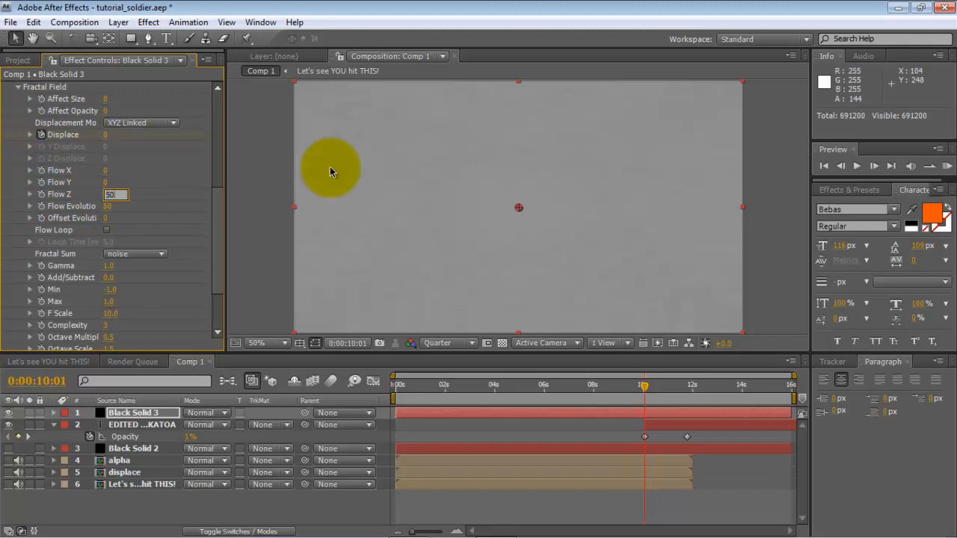
key("Return")
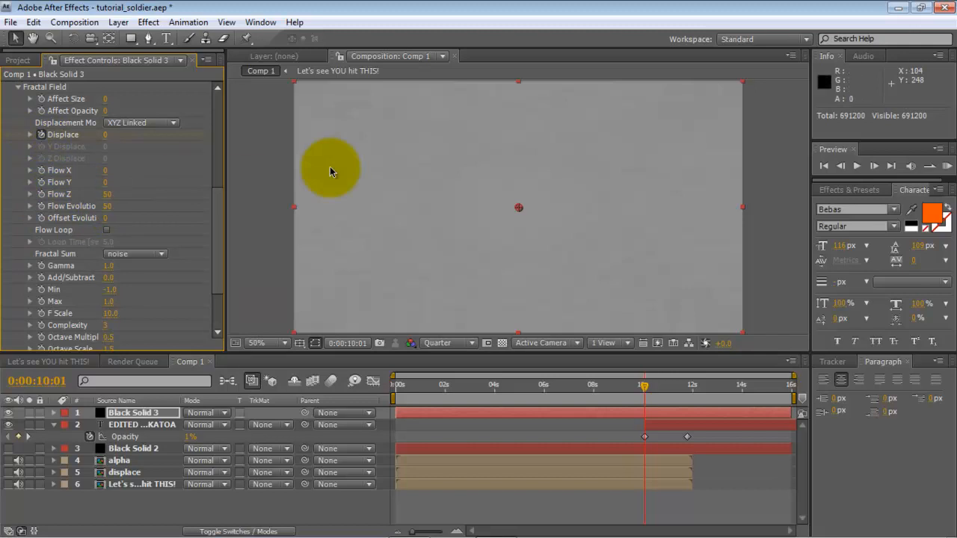
left_click(106, 313)
type("15")
key("Return")
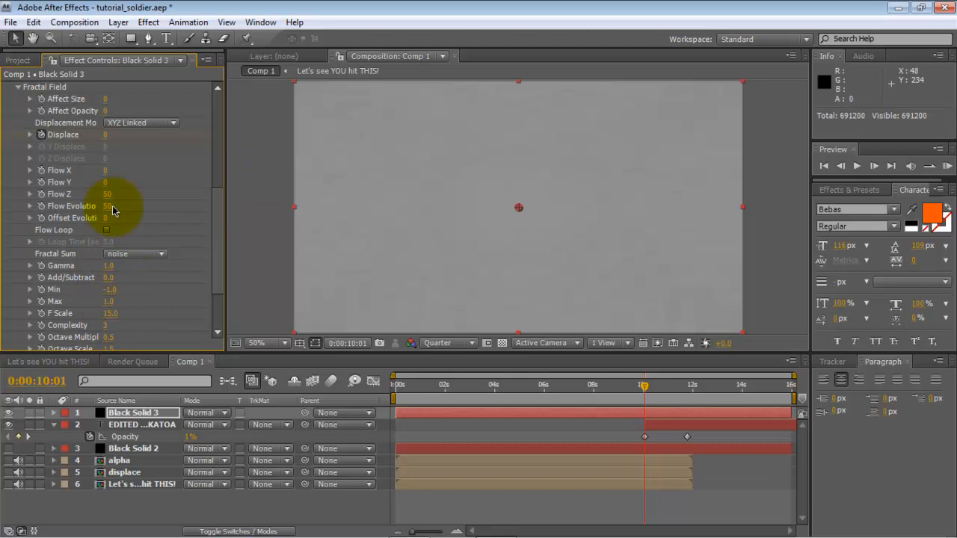
left_click(19, 88)
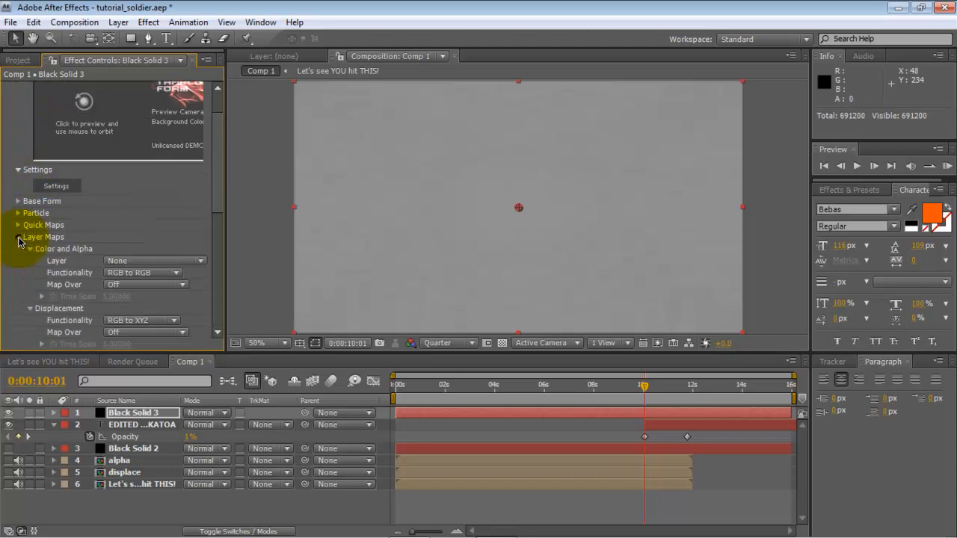
Map Form's Color and Alpha to the EDITED BY KRAKATOA layer with RGBA to RGBA functionality, mapped over XY.
left_click(19, 237)
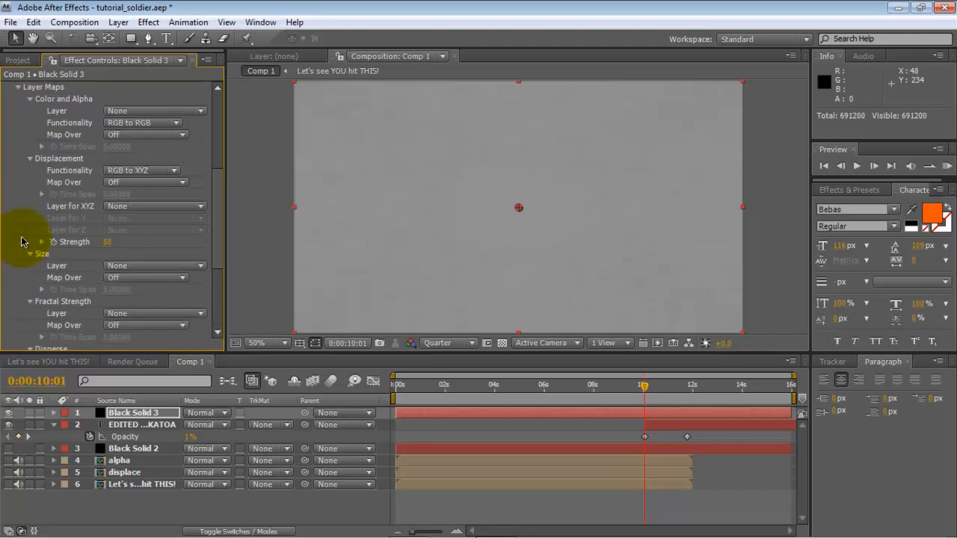
left_click(145, 116)
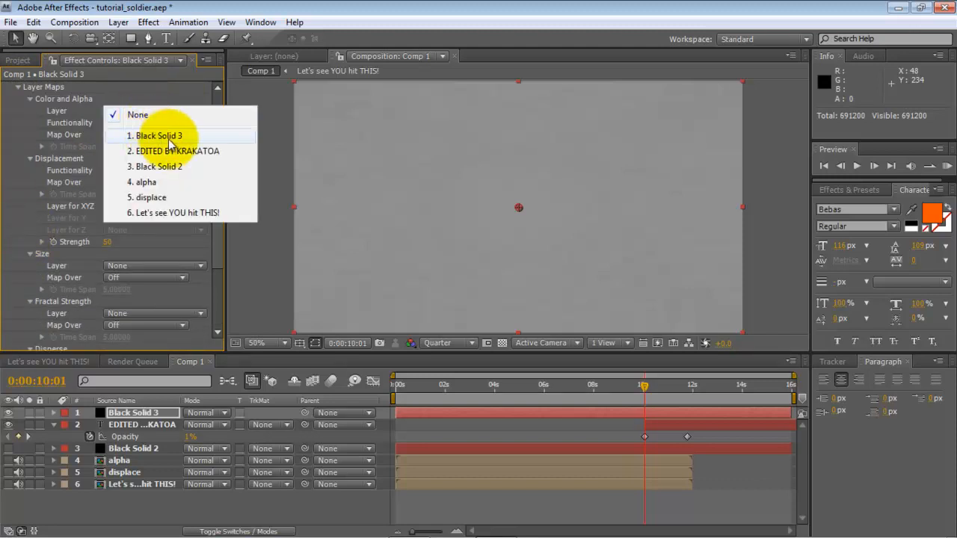
left_click(212, 152)
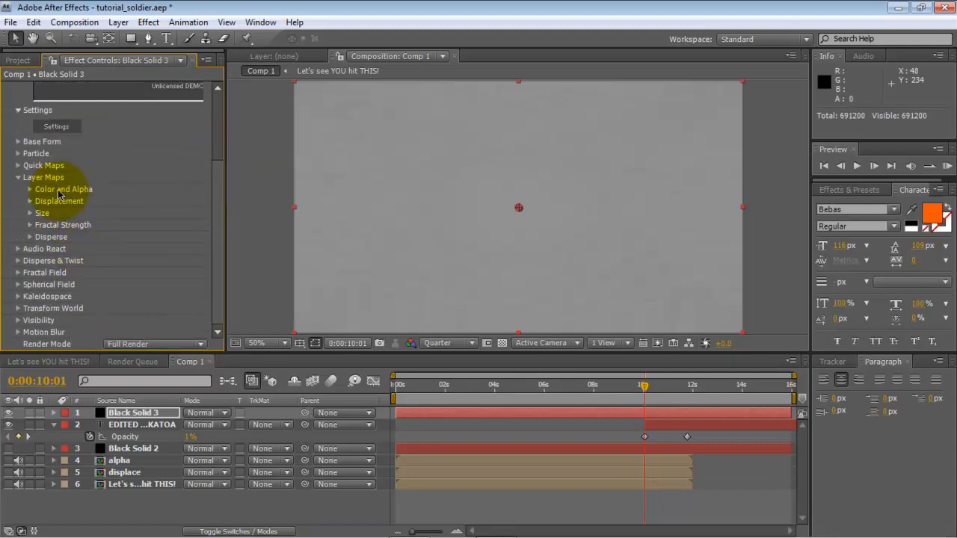
left_click(30, 189)
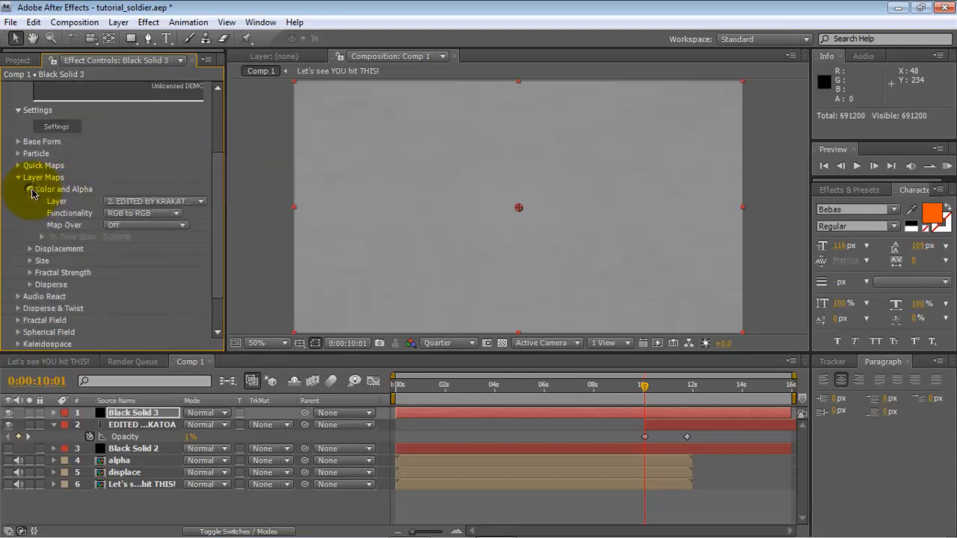
left_click(153, 215)
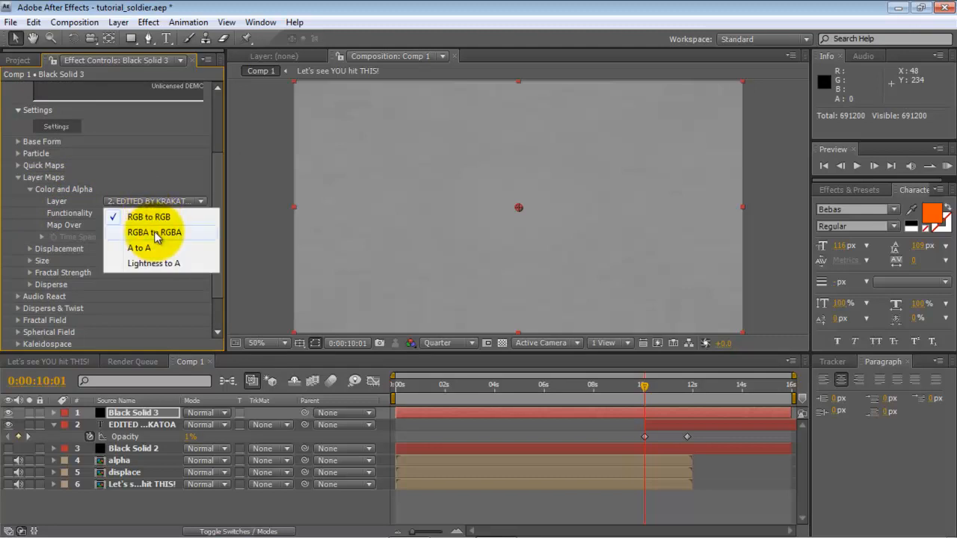
left_click(155, 205)
left_click(156, 225)
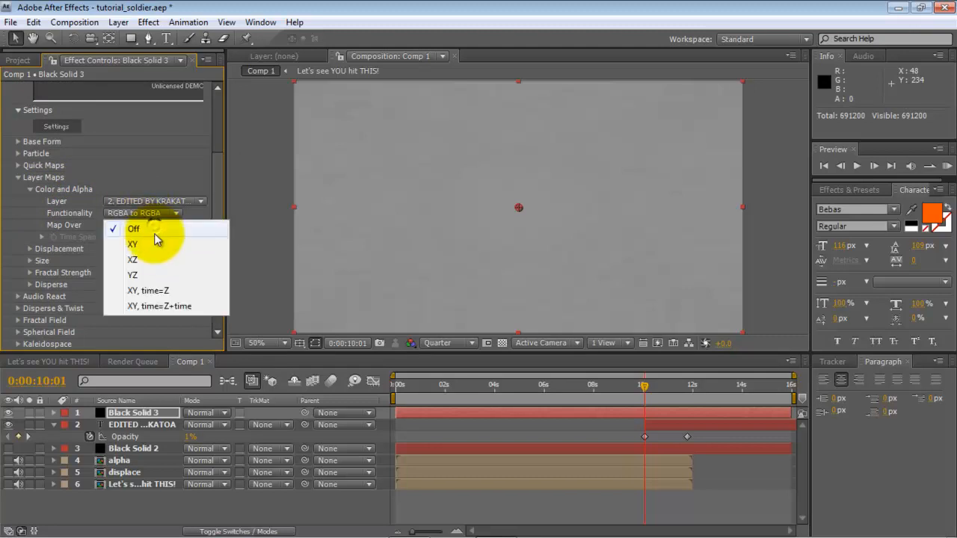
left_click(158, 240)
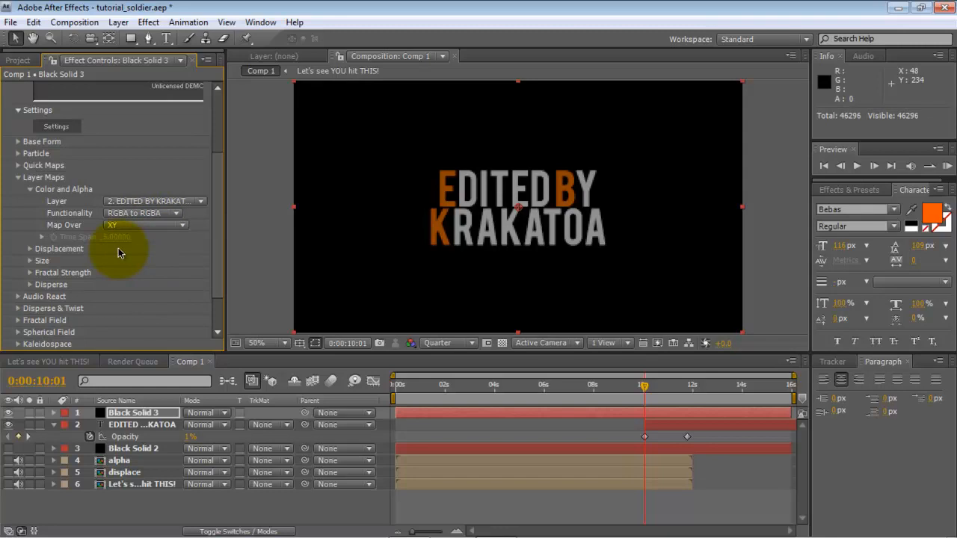
Inspect Form's Displacement options under Layer Maps, and collapse Color and Alpha, Displacement and the Layer Maps settings.
left_click(8, 429)
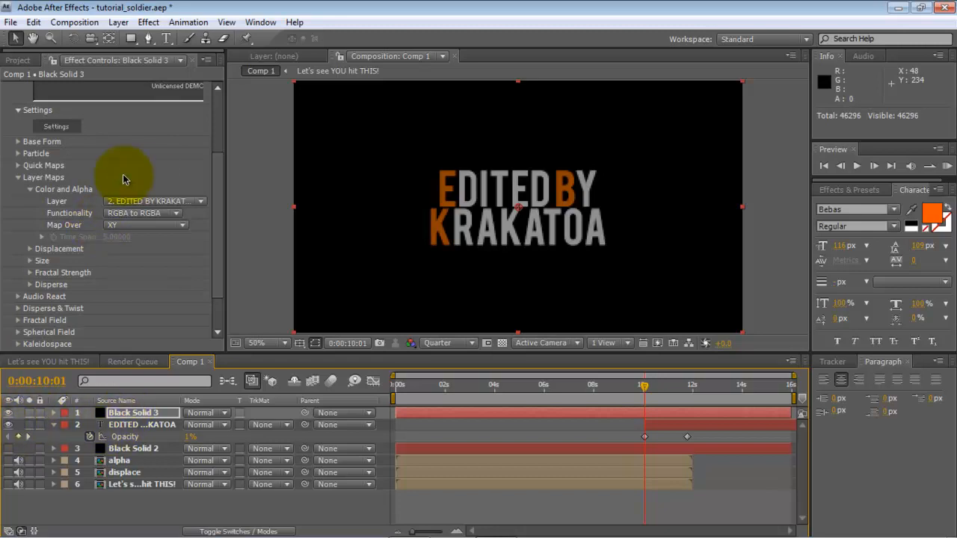
left_click(19, 178)
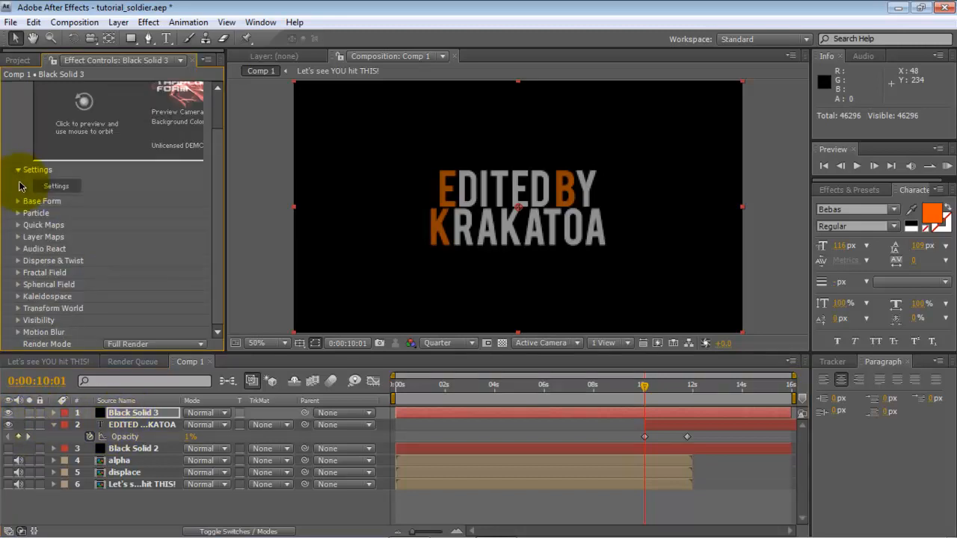
left_click(18, 237)
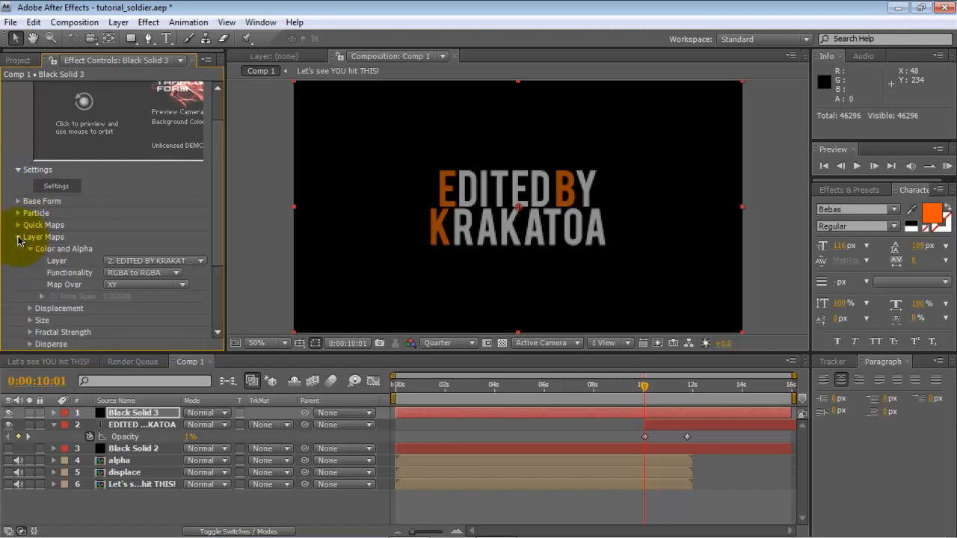
left_click(31, 250)
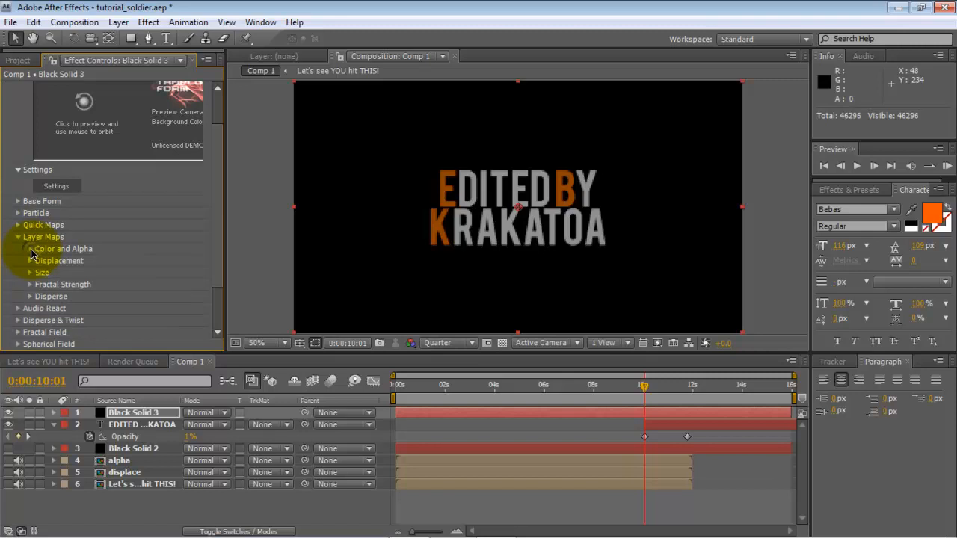
left_click(30, 261)
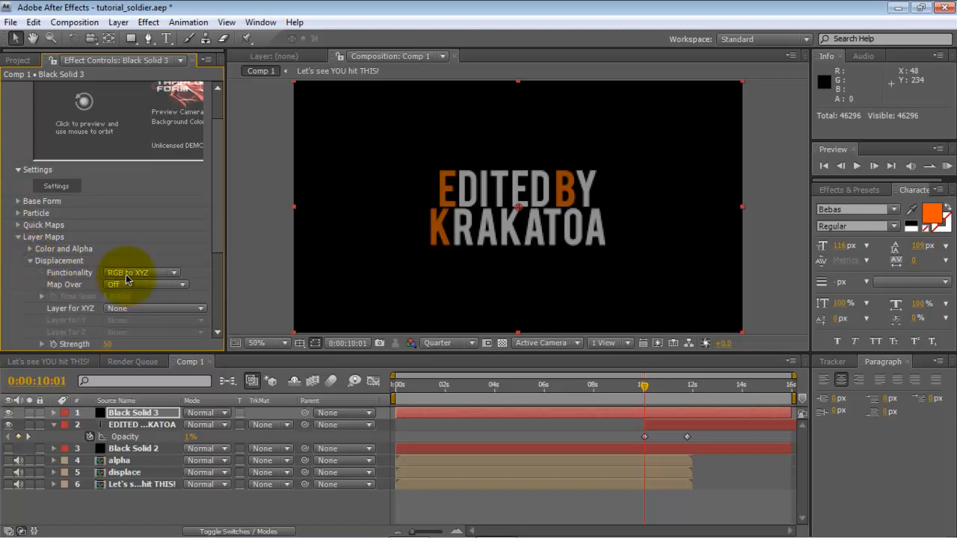
left_click(31, 261)
left_click(17, 238)
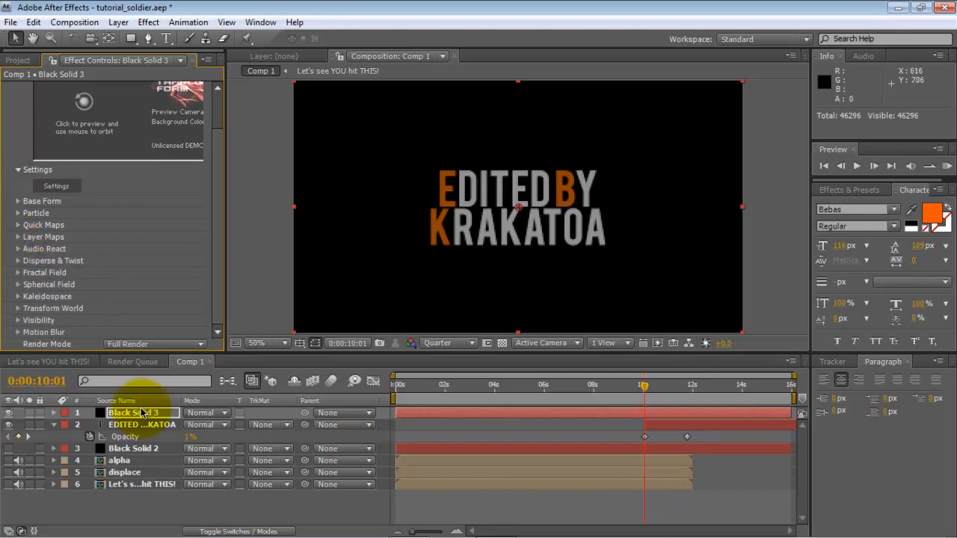
Collapse the title layer's properties and show only the keyframed properties of Black Solid 3.
left_click(54, 427)
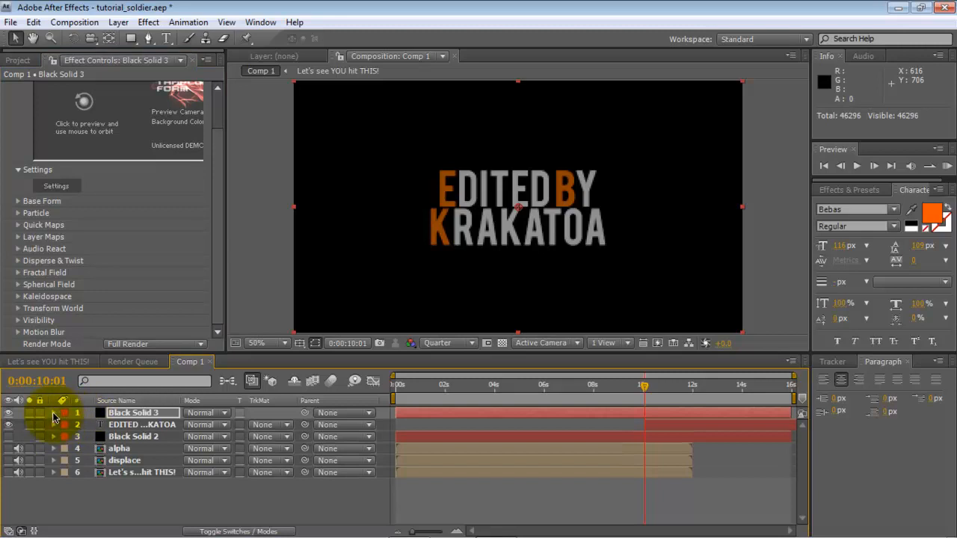
left_click(53, 413)
left_click(53, 414)
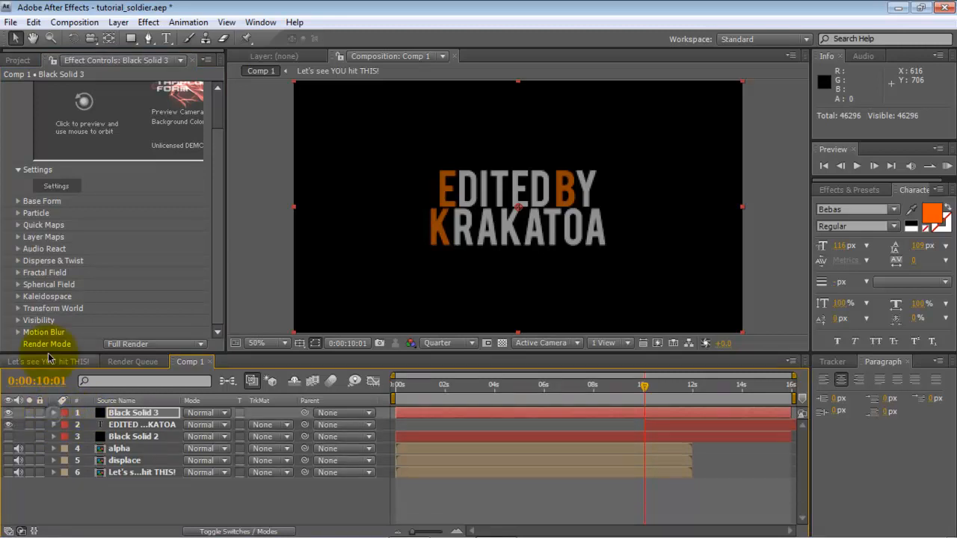
left_click(120, 416)
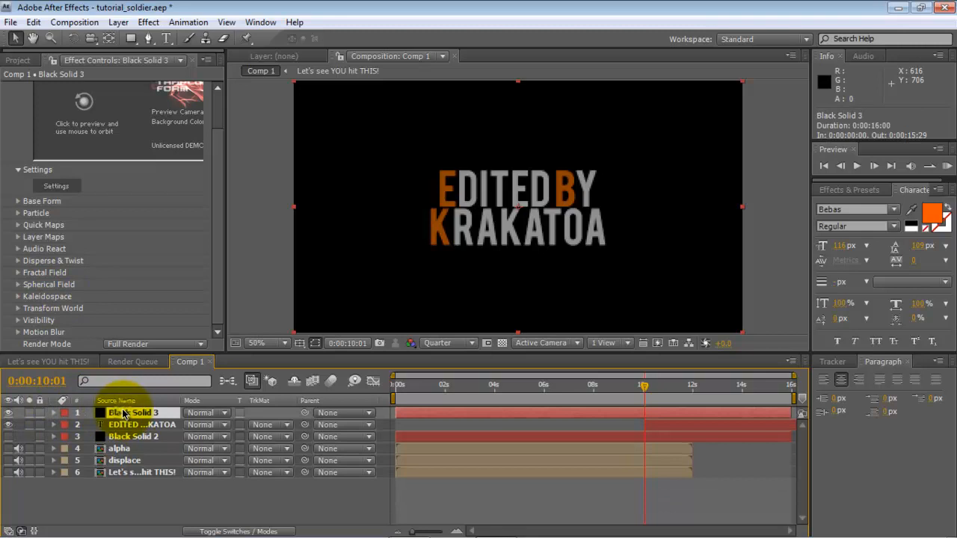
key("u")
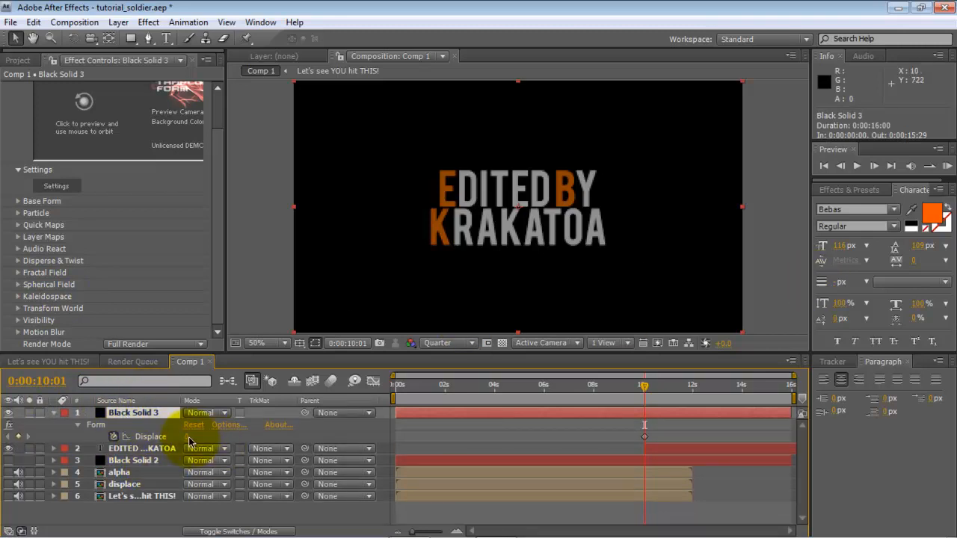
Try Form Displace values of 279, 370 and 195, remove the keyframing from Displace, and collapse Black Solid 3's properties.
left_click_drag(187, 437, 365, 418)
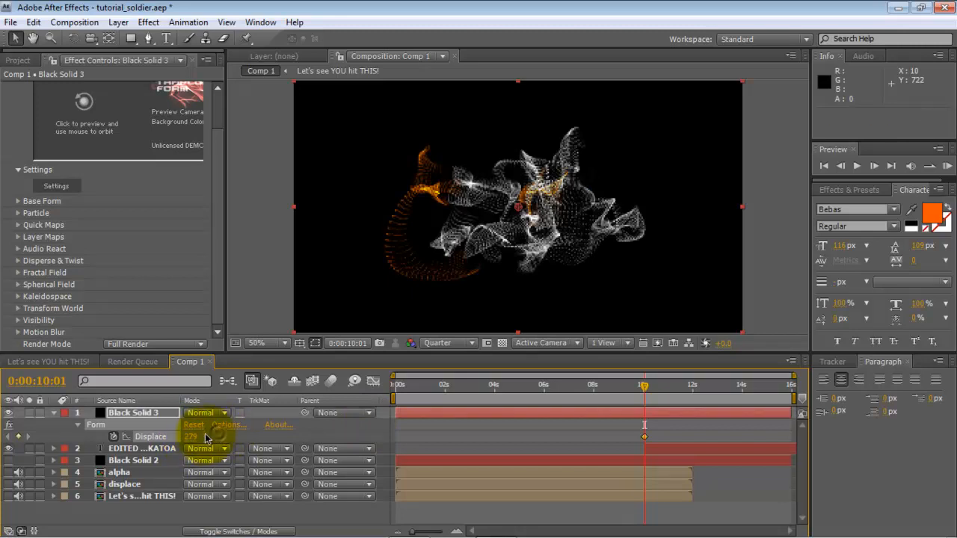
left_click_drag(193, 441, 265, 434)
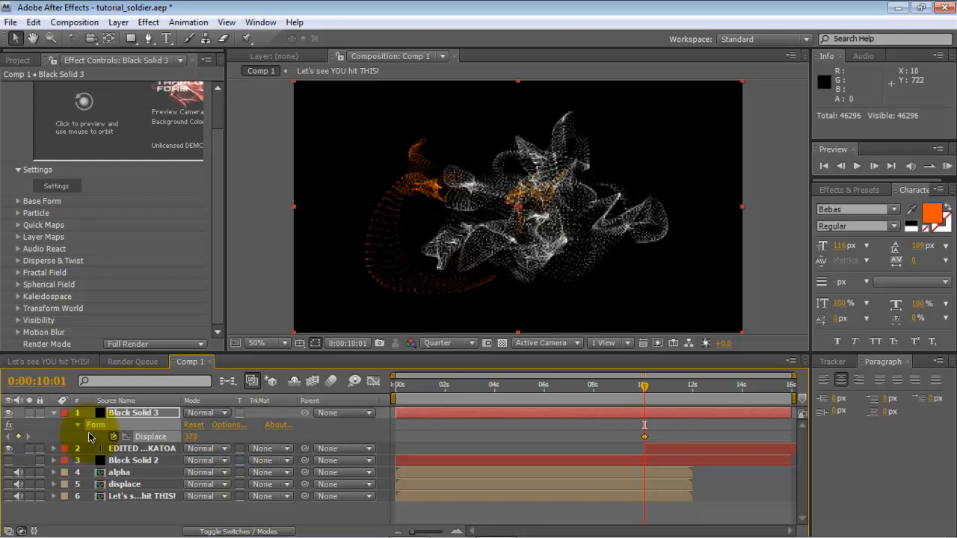
left_click_drag(192, 436, 106, 442)
left_click(113, 438)
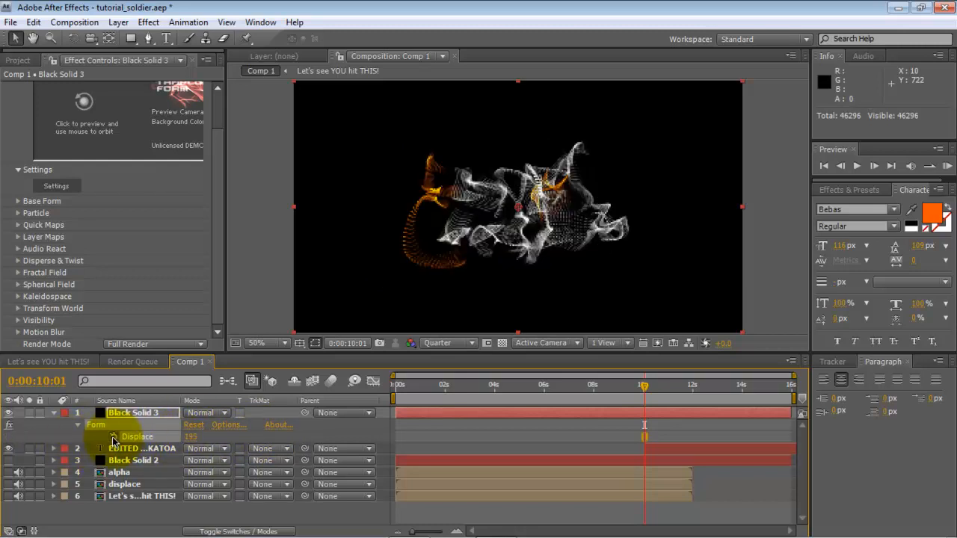
left_click(55, 414)
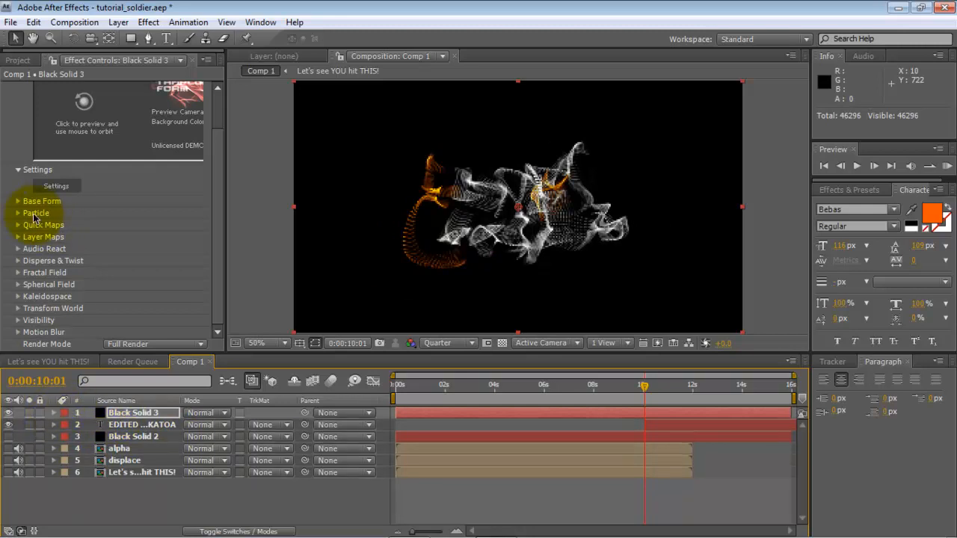
Set the Fractal Field's Displacement Mode to XYZ Individual and start keyframing X, Y and Z Displace at 0:00:10:01.
left_click(18, 273)
left_click(133, 123)
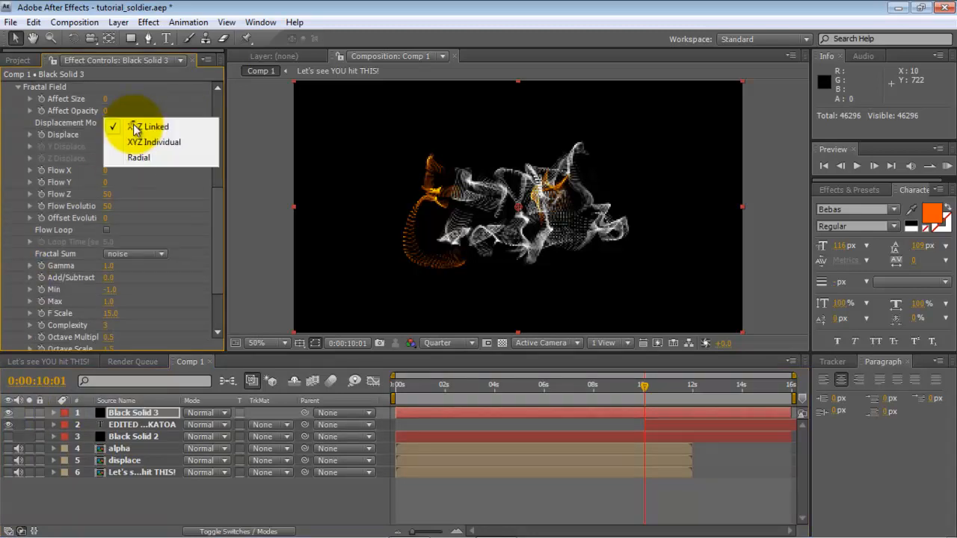
left_click(149, 142)
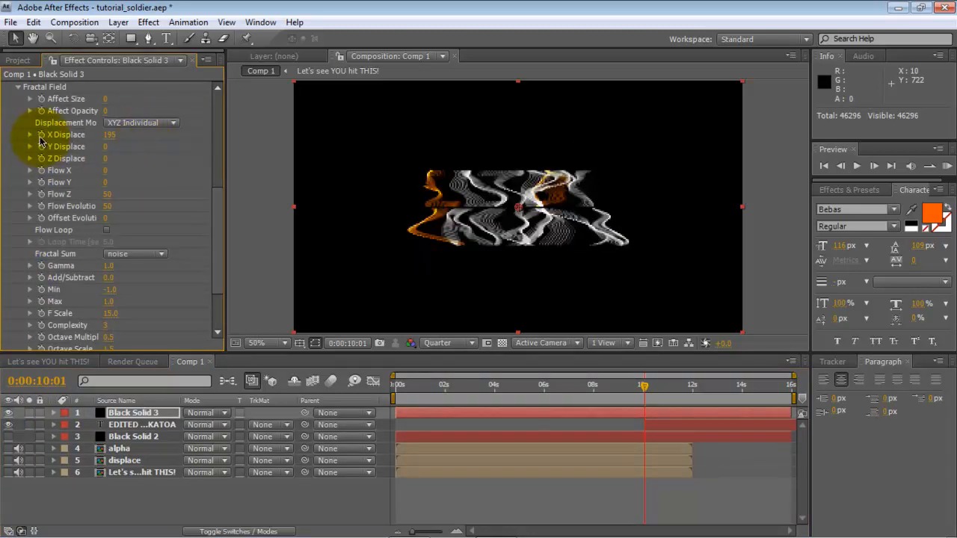
left_click(41, 135)
left_click(41, 146)
left_click(41, 159)
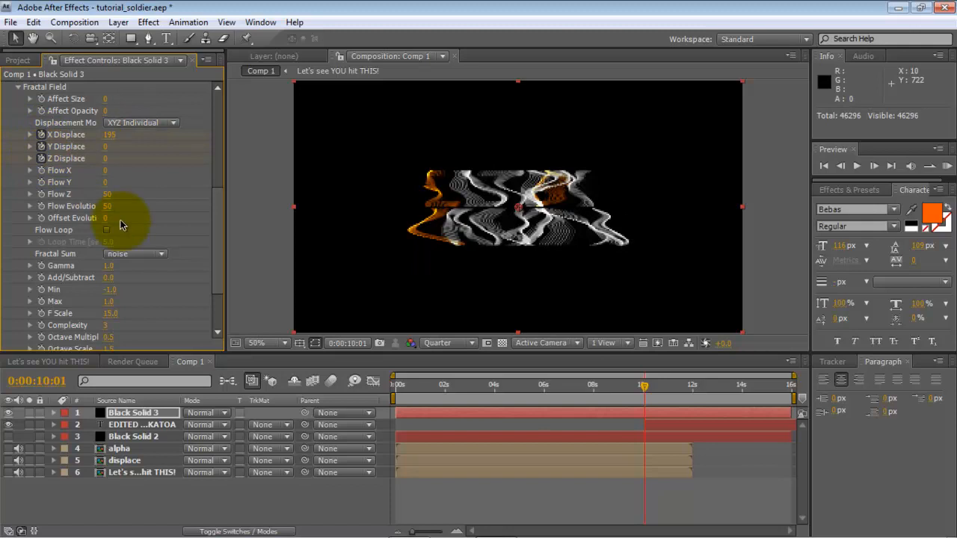
Show Black Solid 3's keyframed properties and set X, Y and Z Displace to 3000 at 0:00:10:01.
left_click(148, 416)
key("u")
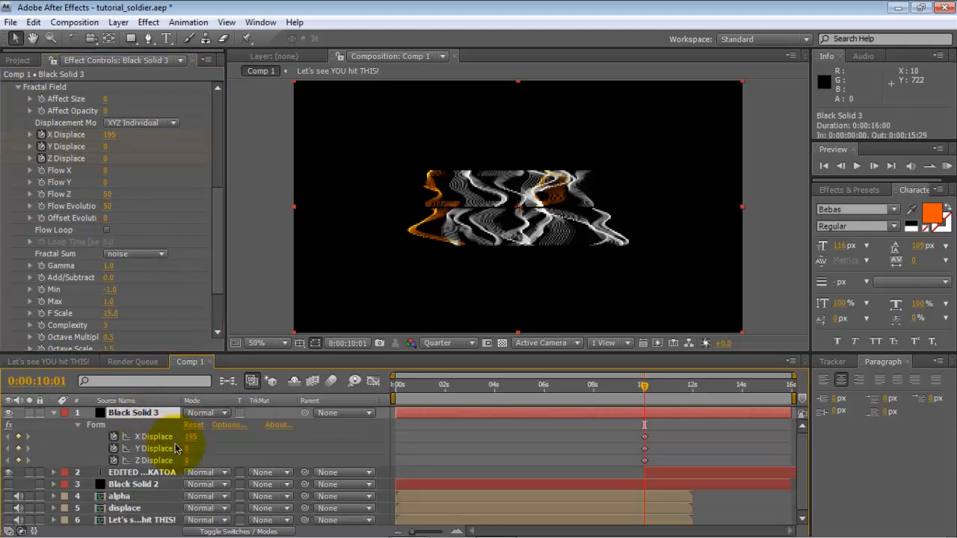
left_click_drag(189, 442, 10, 443)
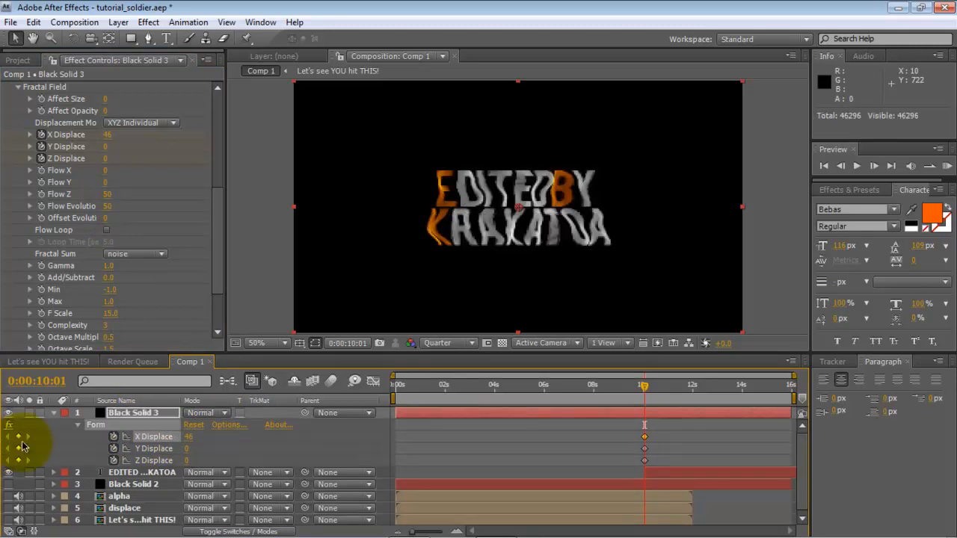
left_click(190, 437)
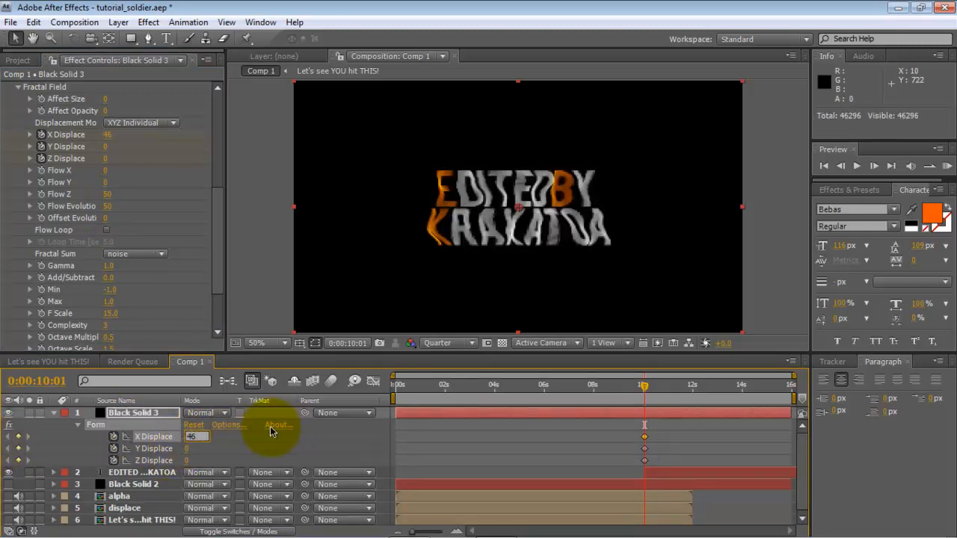
left_click(245, 445)
left_click(189, 439)
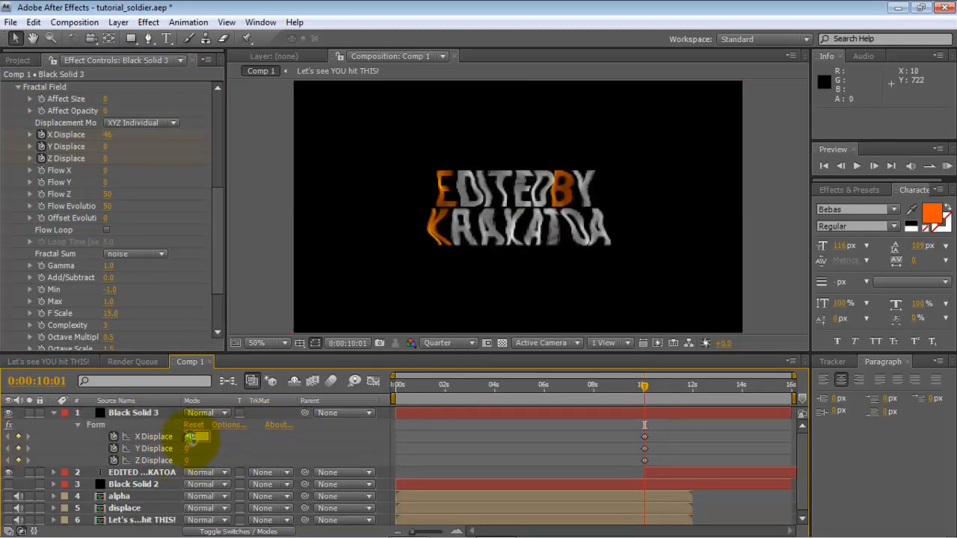
type("3000")
key("Return")
left_click(189, 450)
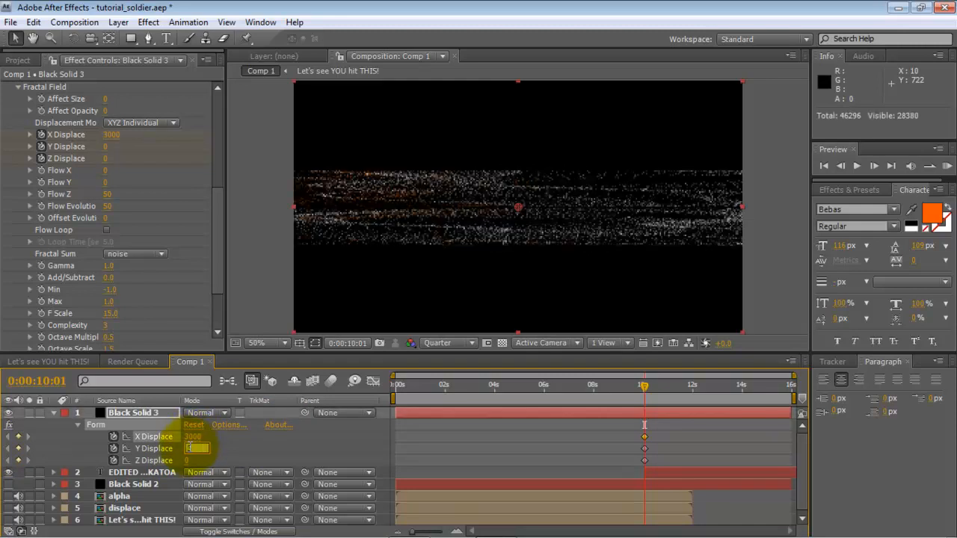
type("3000")
key("Tab")
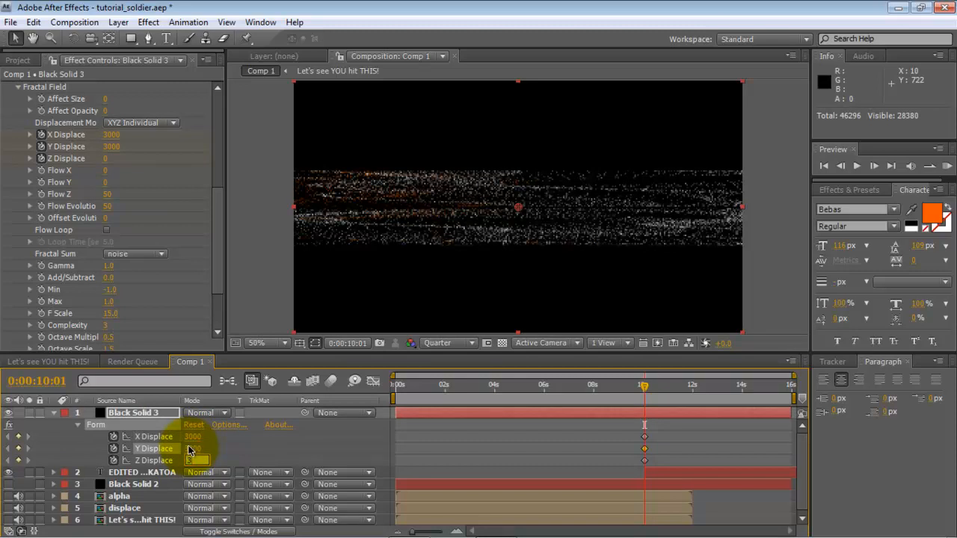
type("3000")
key("Return")
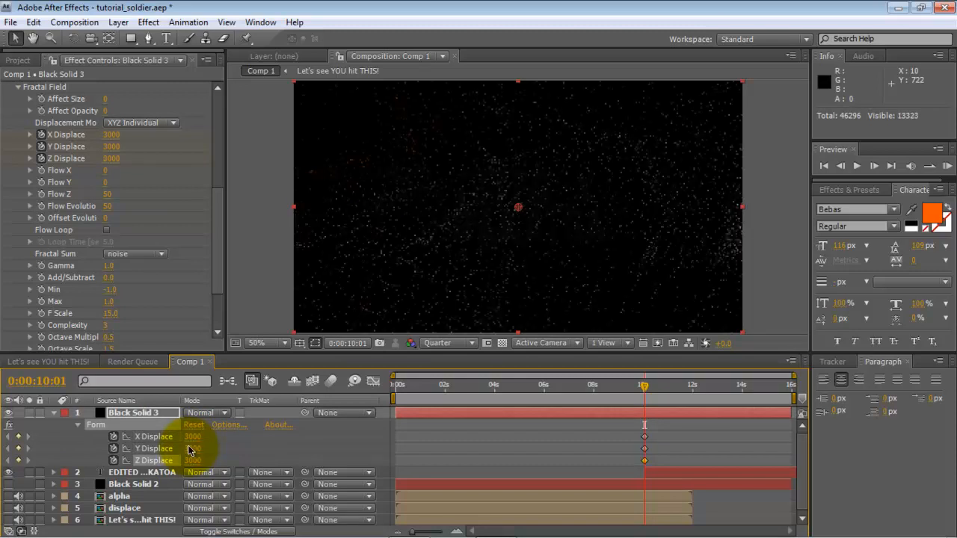
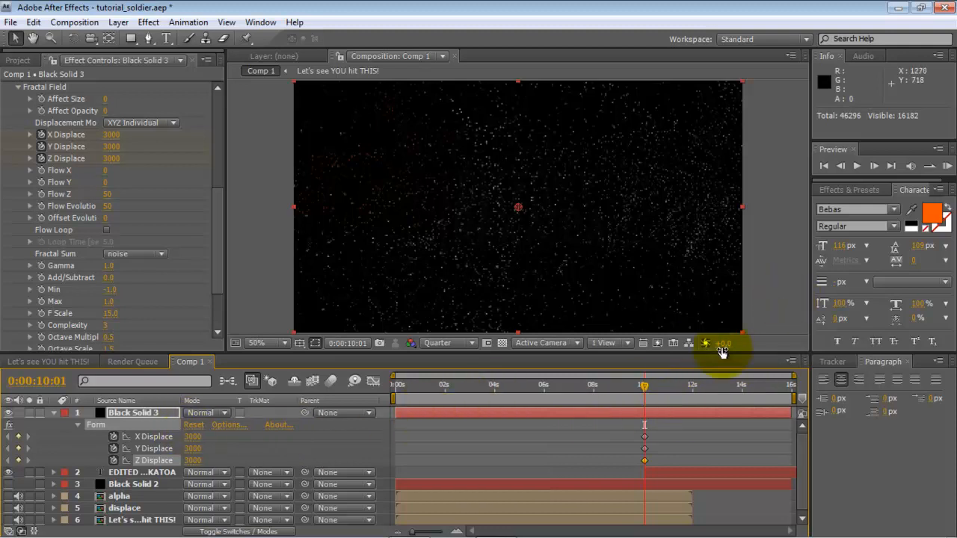
Keyframe X, Y and Z Displace at 0 on Black Solid 3 at 0:00:11:28.
left_click(688, 386)
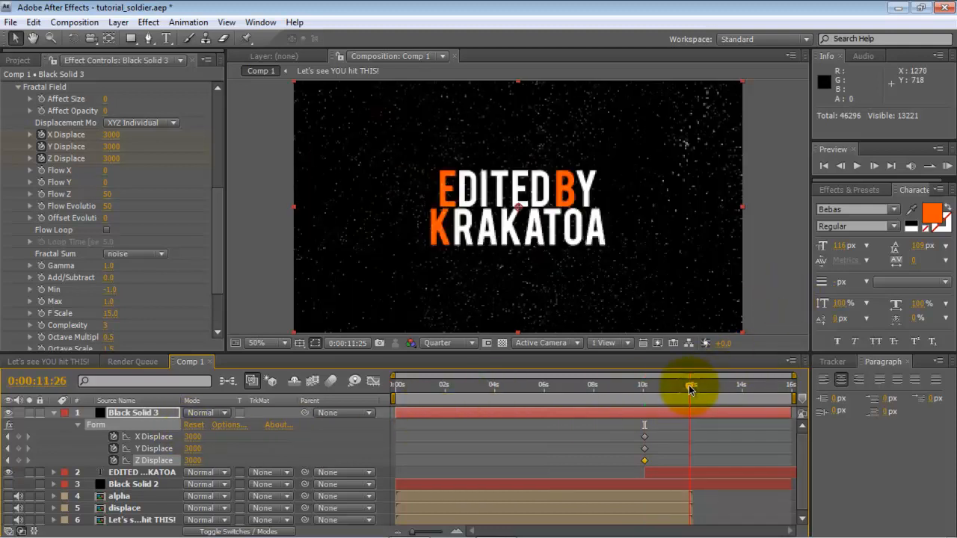
left_click_drag(690, 386, 691, 389)
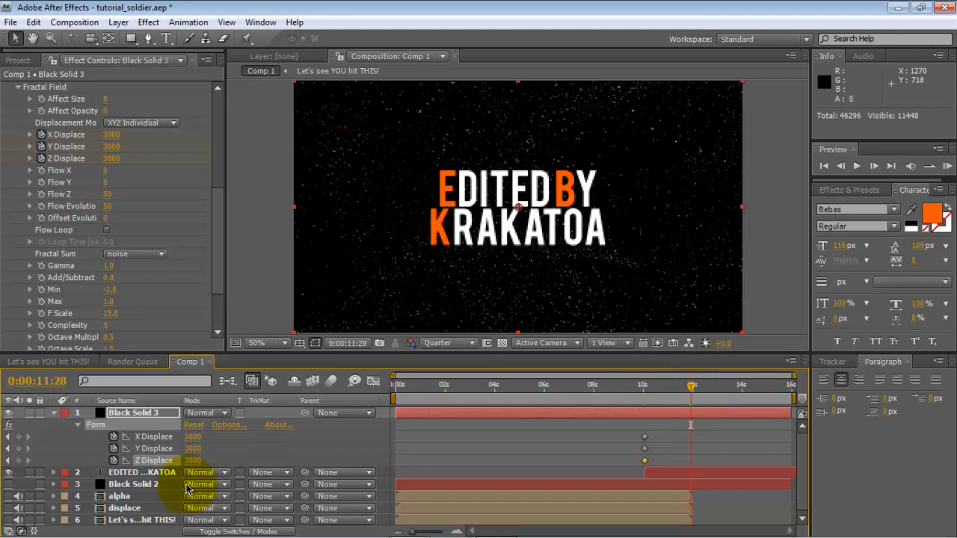
left_click(194, 438)
type("0")
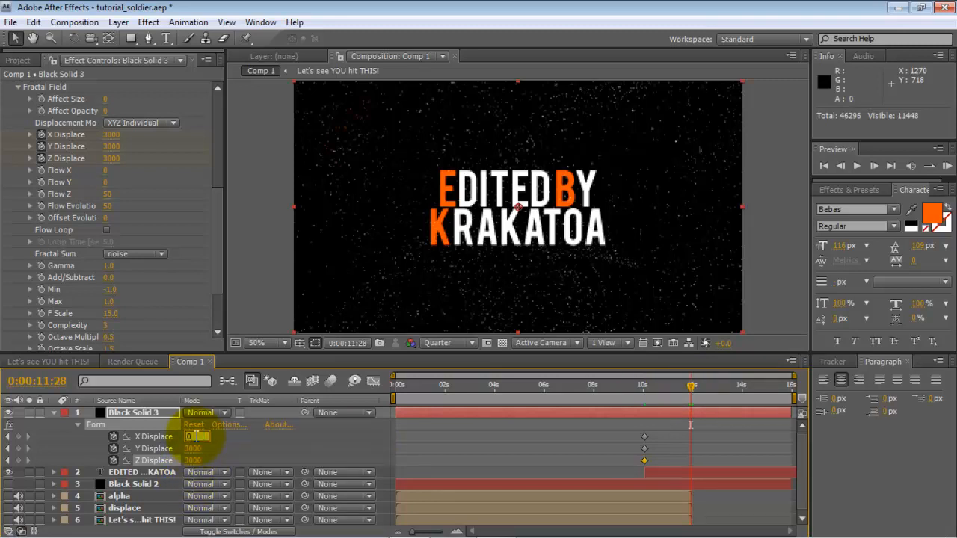
key("Tab")
type("0")
key("Tab")
type("0")
key("Return")
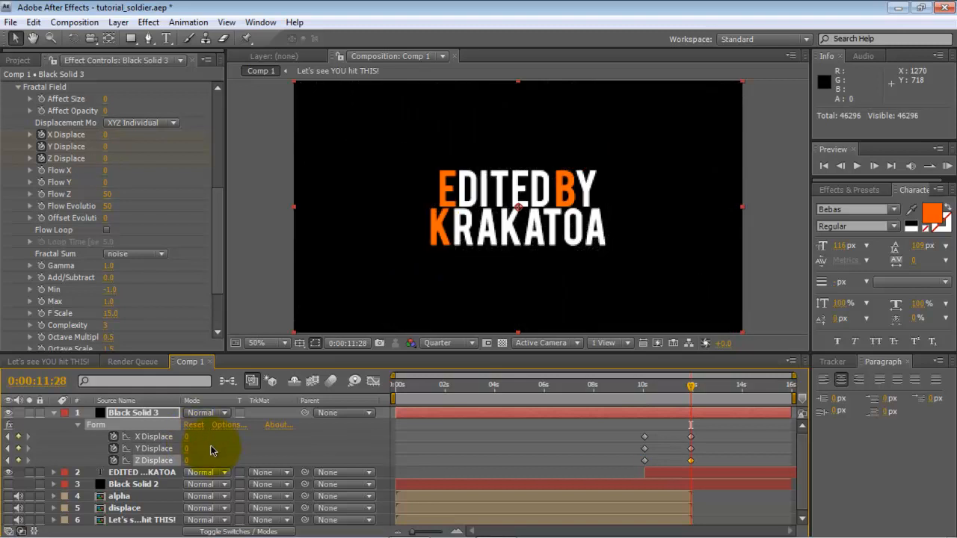
Show the EDITED BY KRAKATOA layer's opacity and step through the frames from 0:00:11:13 to compare its fade with the particle displacement.
mouse_move(688, 386)
left_mouse_down()
mouse_move(666, 390)
mouse_move(689, 387)
left_mouse_up()
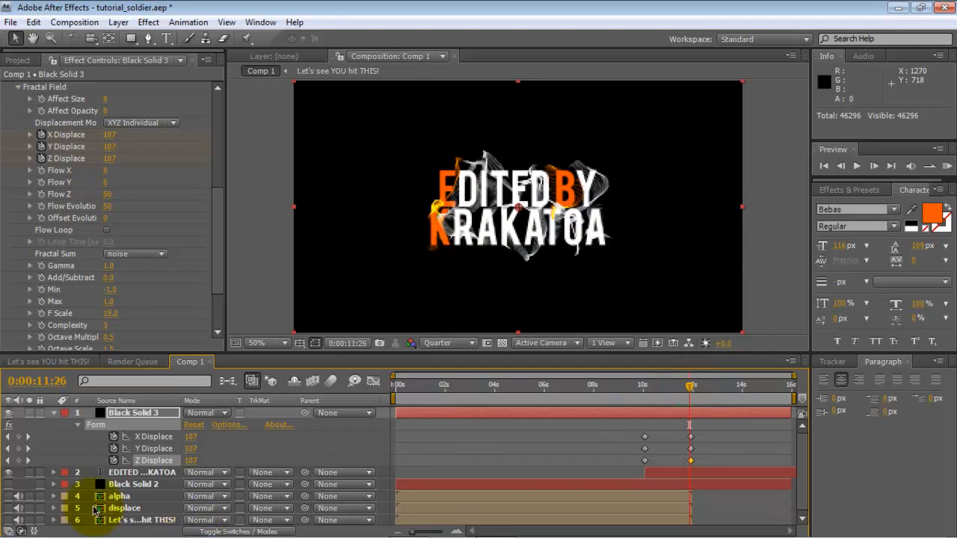
left_click(138, 477)
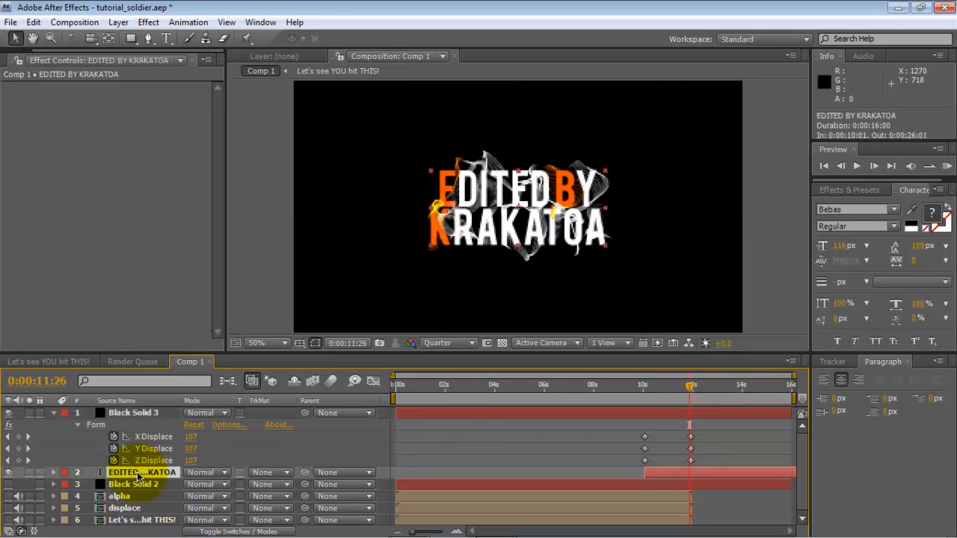
key("t")
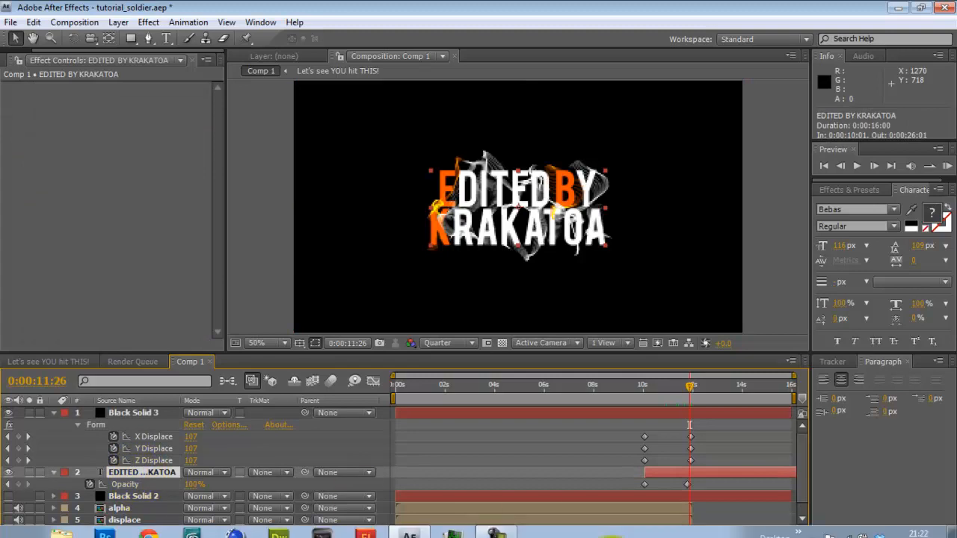
left_click(679, 386)
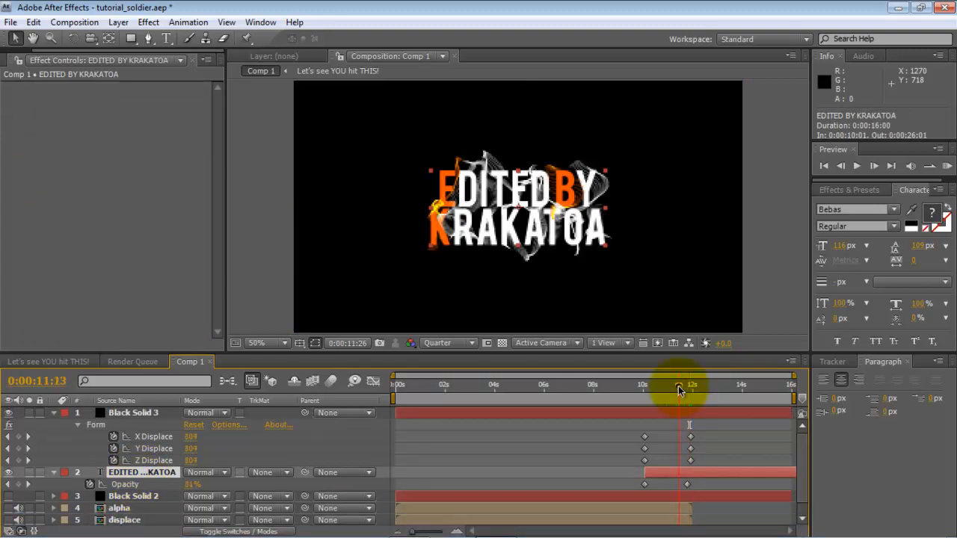
key("Page_Down")
key("Page_Down")
key("Page_Down")
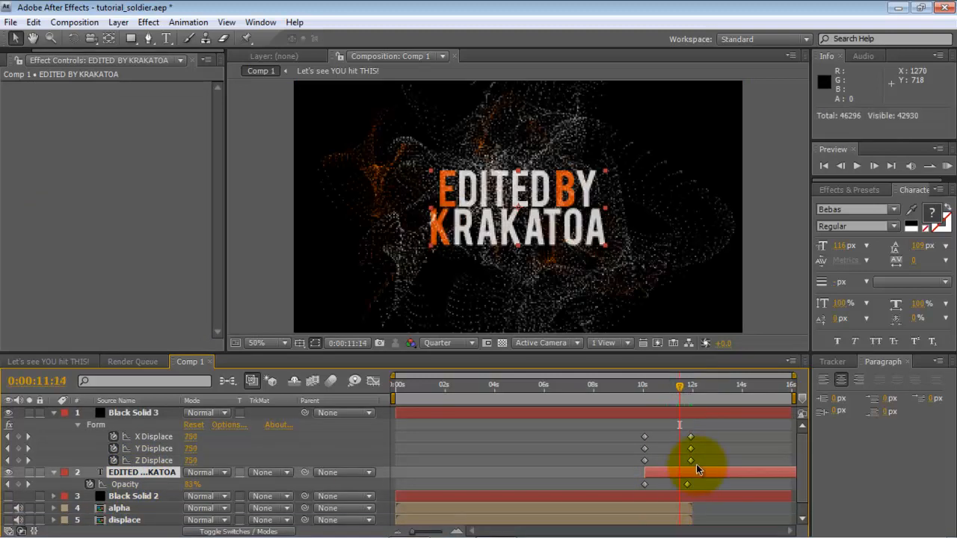
key("Page_Down")
key("Page_Down")
key("Page_Down")
key("Page_Down")
key("Page_Down")
key("Page_Down")
key("Page_Down")
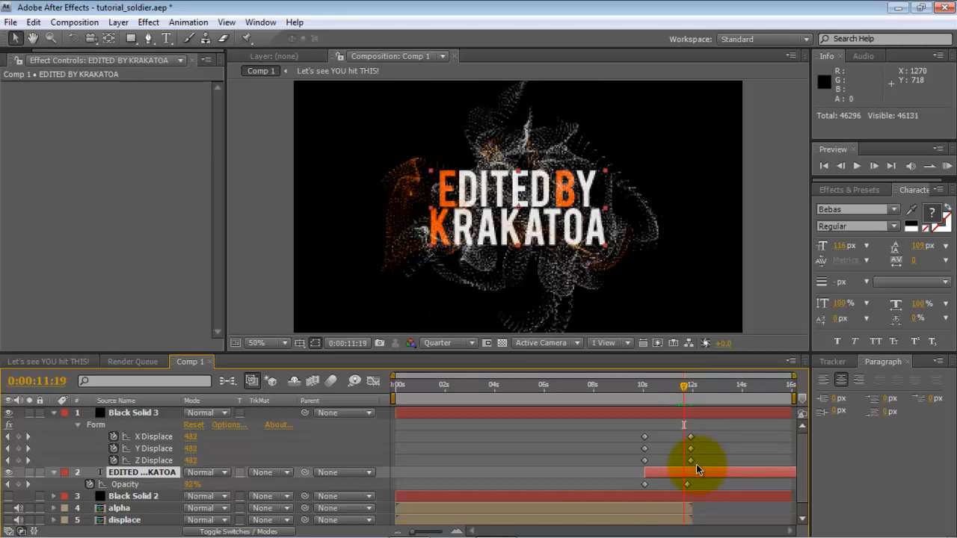
Step through the frames up to 0:00:11:27 to compare the title's fade with the particles settling into place.
key("Page_Down")
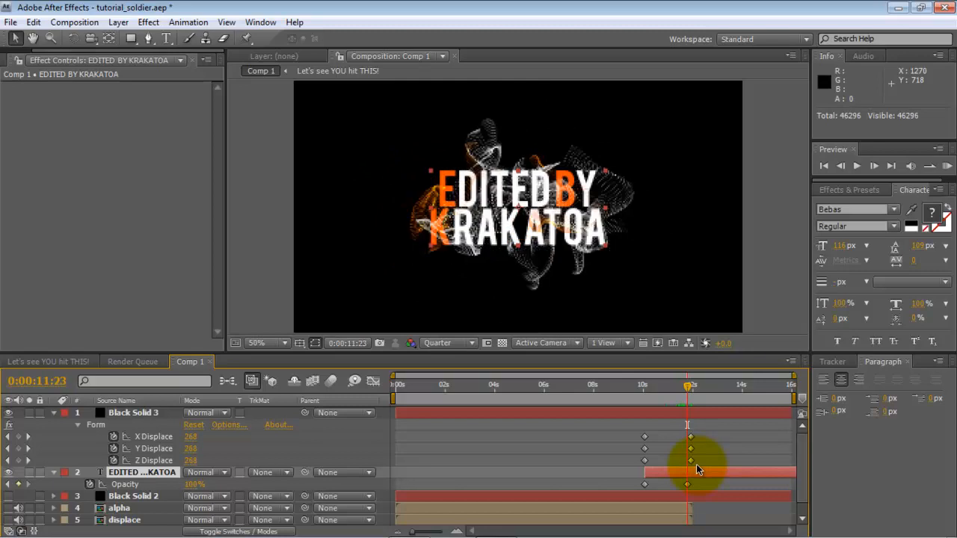
key("Page_Down")
key("Page_Down")
key("Page_Down")
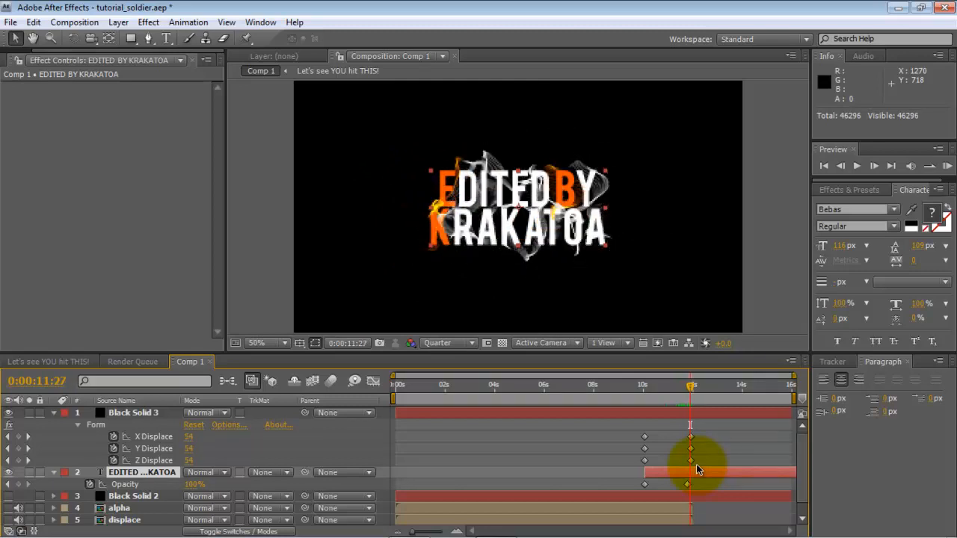
key("Page_Up")
key("Page_Down")
key("Page_Down")
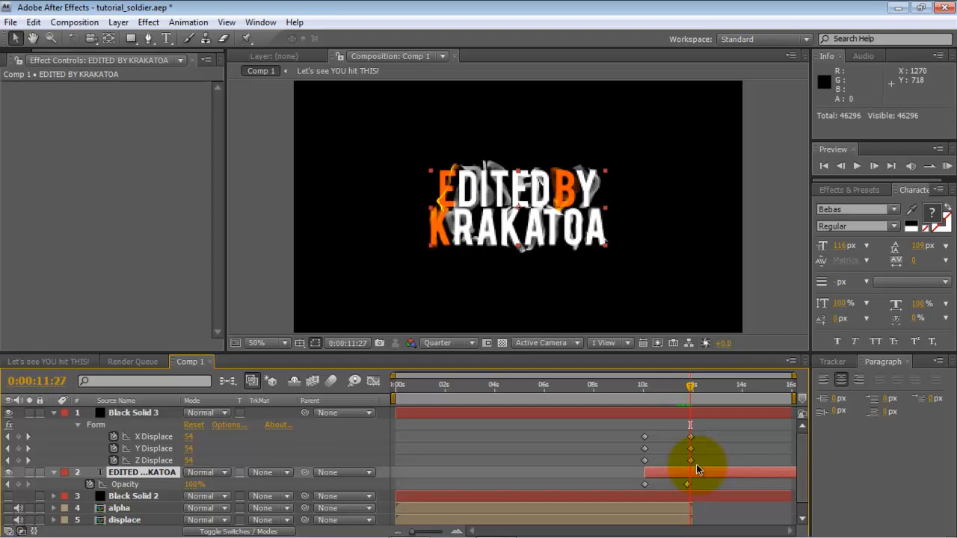
key("Page_Up")
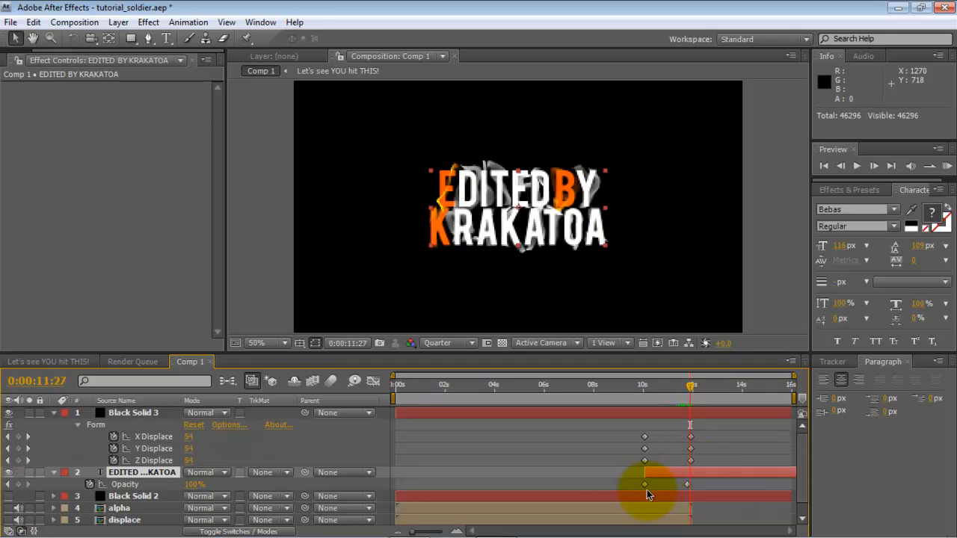
Move the title layer's two opacity keyframes to 0:00:11:26 and 0:00:11:27 and check the switch frame by frame.
left_click(686, 485)
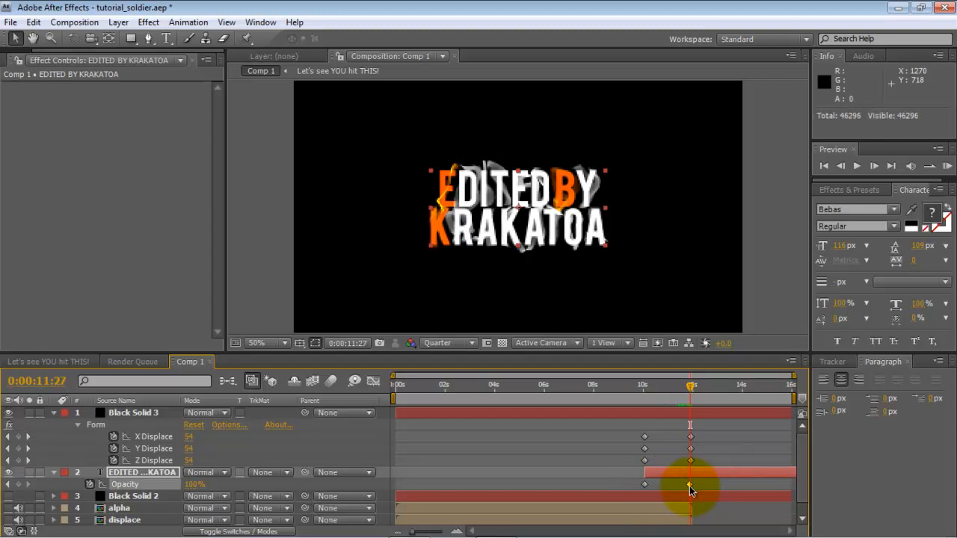
left_click(646, 486)
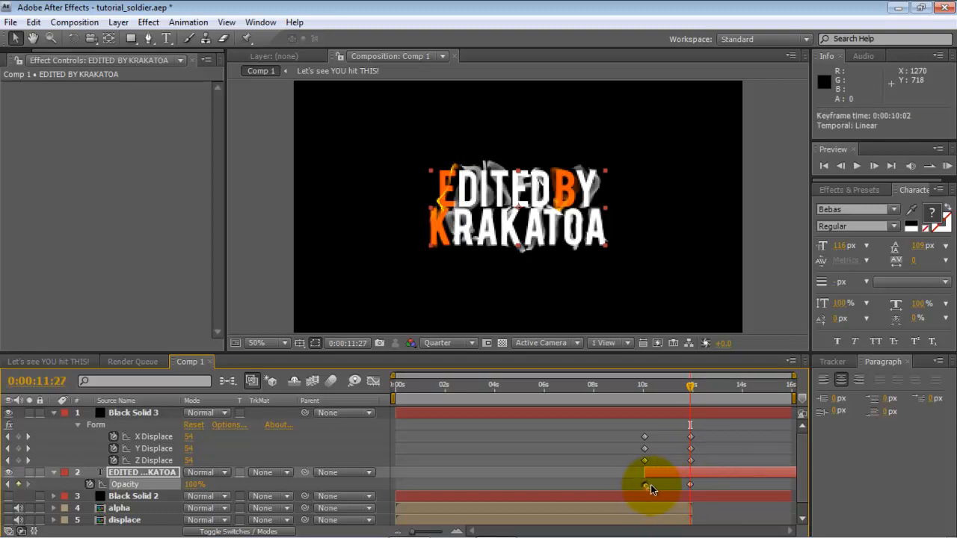
left_click_drag(683, 486, 689, 489)
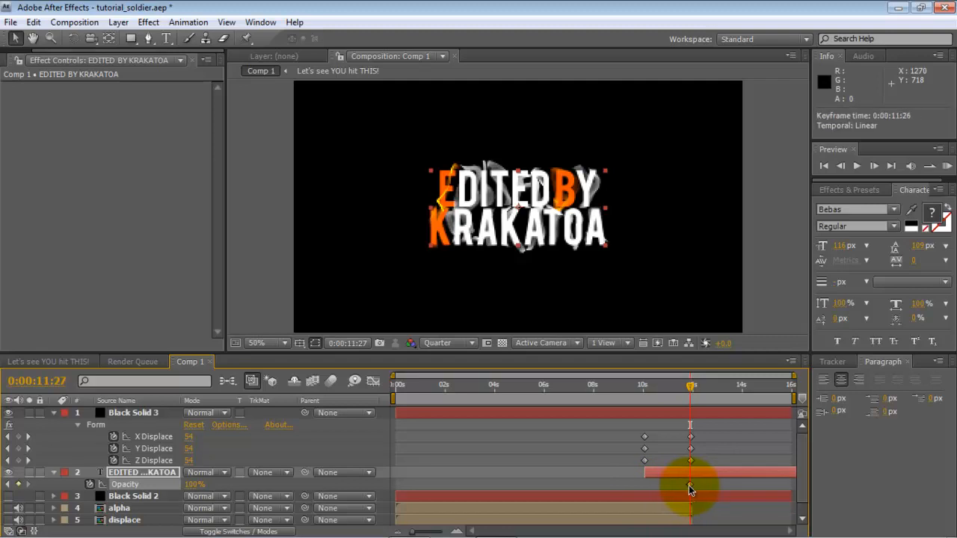
key("Page_Up")
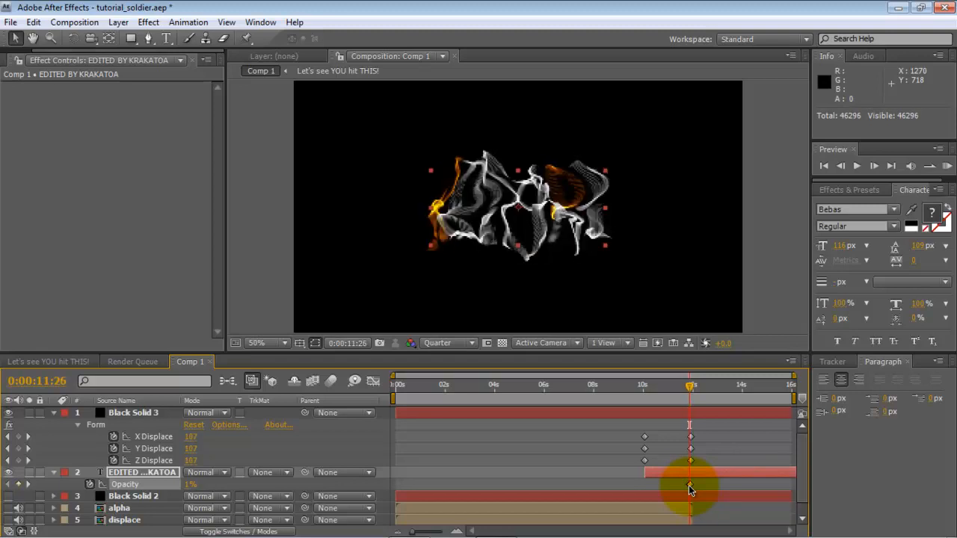
key("Page_Down")
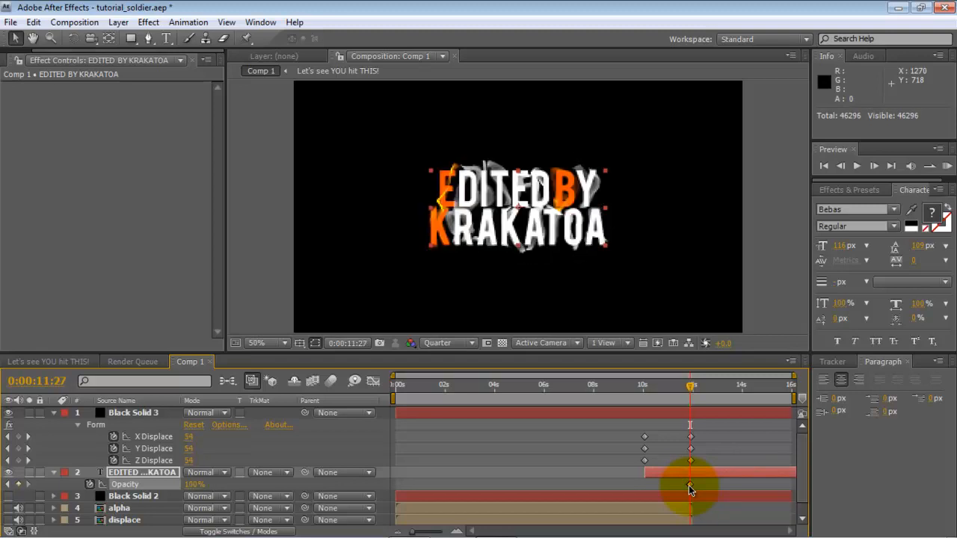
key("Page_Down")
key("Page_Up")
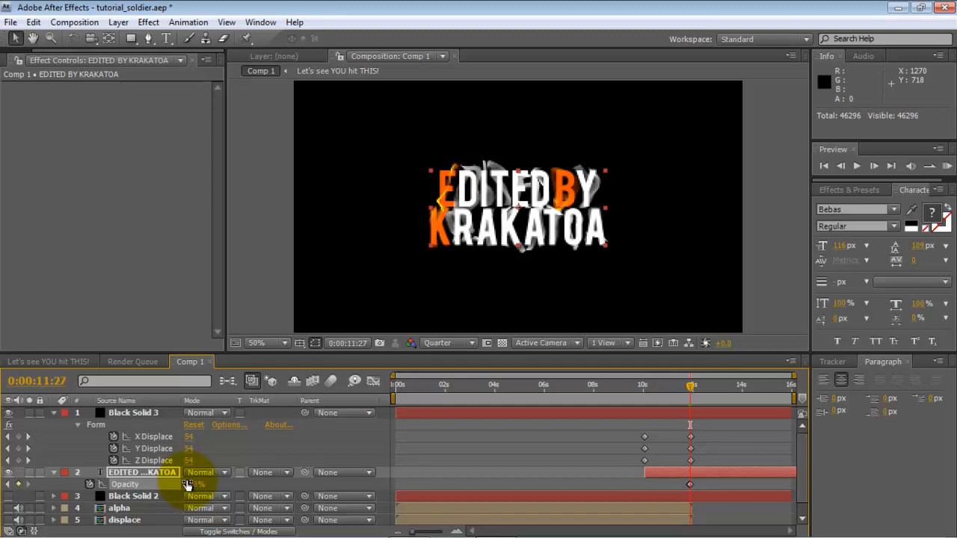
Set the EDITED BY KRAKATOA layer's opacity to 0% at 0:00:11:27 and check the following frames up to 0:00:12:01.
left_click_drag(187, 485, 28, 500)
key("Page_Up")
key("Page_Down")
key("Page_Down")
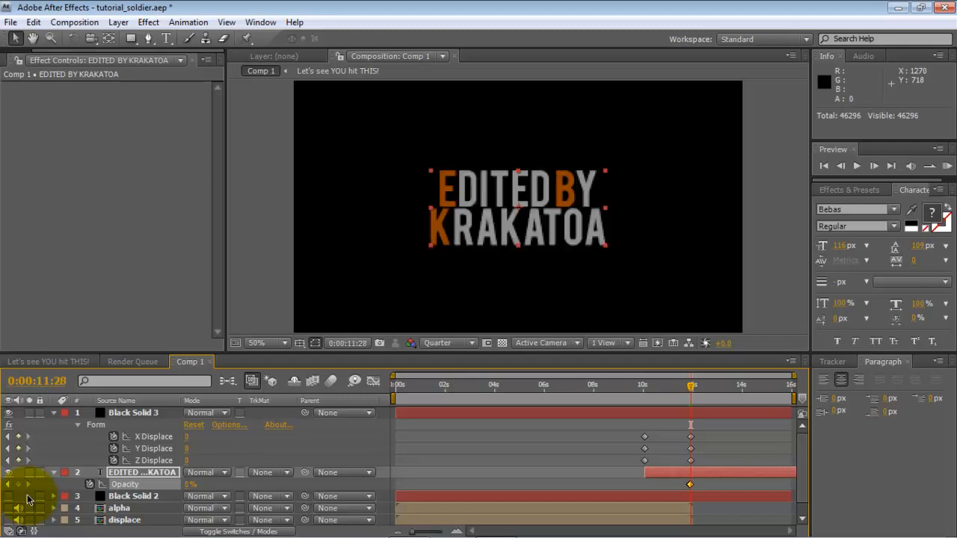
key("Page_Down")
key("Page_Down")
key("Page_Down")
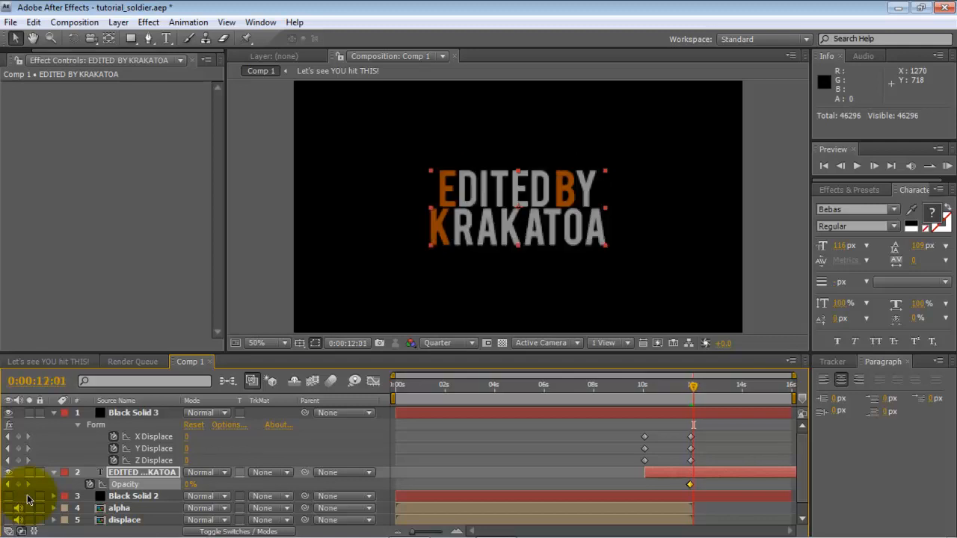
Step back and forth through the frames around 0:00:11:28 to examine how the particles form the title without the text layer.
key("Page_Up")
key("Page_Up")
key("Page_Up")
key("Page_Down")
key("Page_Up")
key("Page_Up")
key("Page_Up")
key("Page_Up")
key("Page_Up")
key("Page_Up")
key("Page_Up")
key("Page_Up")
key("Page_Up")
key("Page_Up")
key("Page_Up")
key("Page_Down")
key("Page_Down")
key("Page_Down")
key("Page_Down")
key("Page_Down")
key("Page_Down")
key("Page_Down")
key("Page_Down")
key("Page_Down")
key("Page_Down")
key("Page_Down")
key("Page_Down")
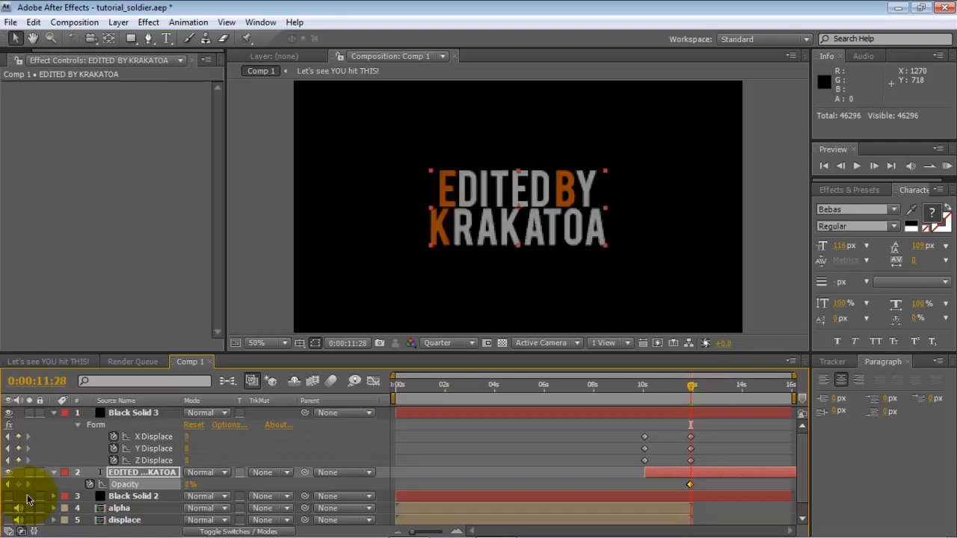
key("Page_Up")
key("Page_Down")
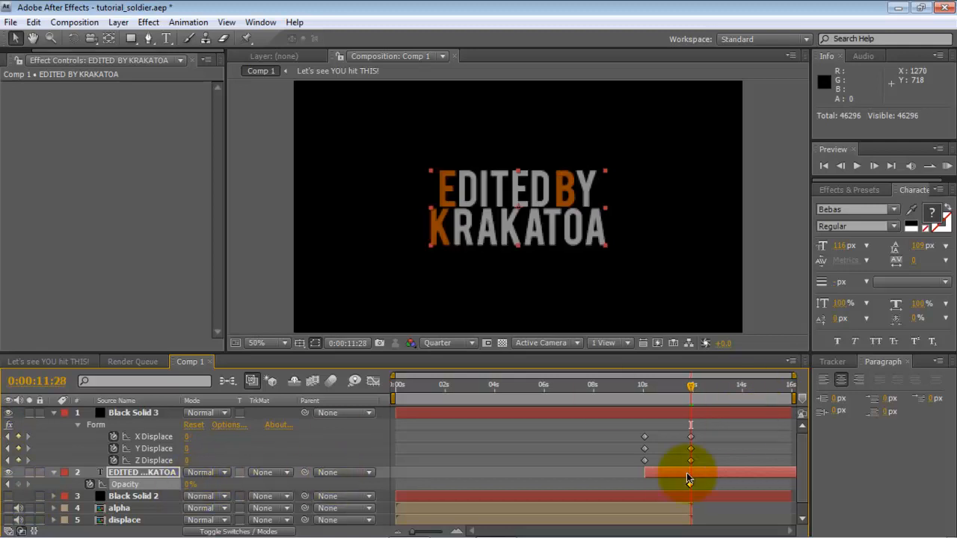
Clear the title layer's opacity keyframes and start a new one at 0:00:11:28 with a value of 100%.
left_click(95, 485)
left_click(94, 487)
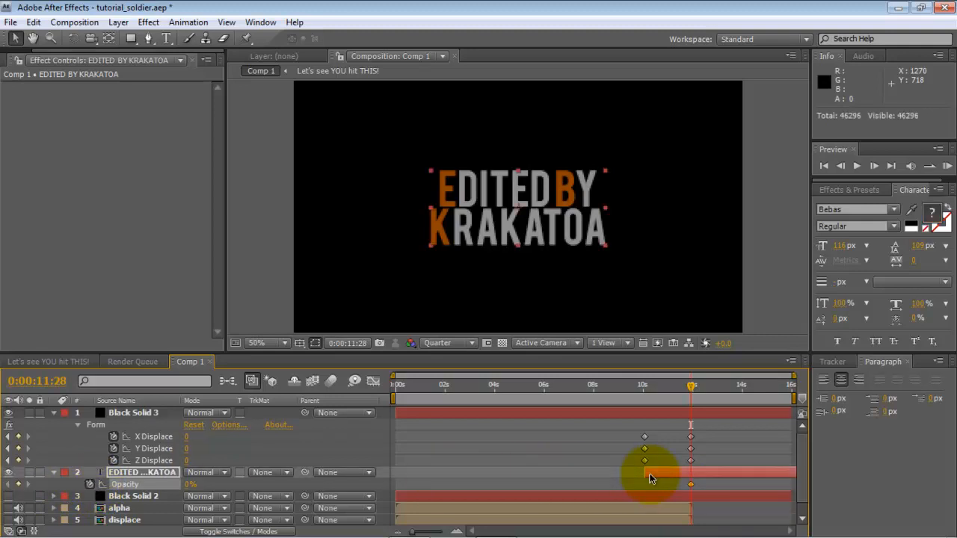
key("Page_Up")
key("Page_Up")
key("Page_Down")
key("Page_Down")
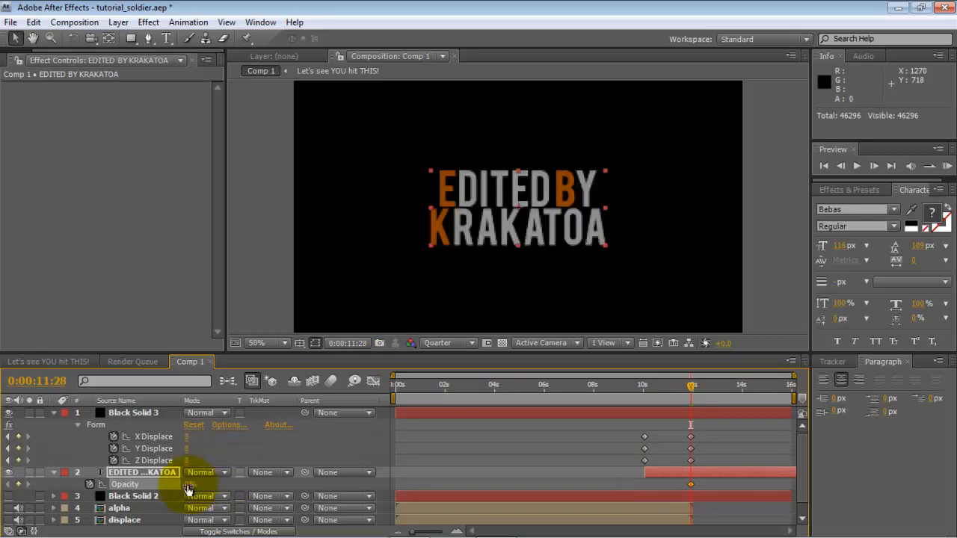
left_click_drag(187, 485, 416, 471)
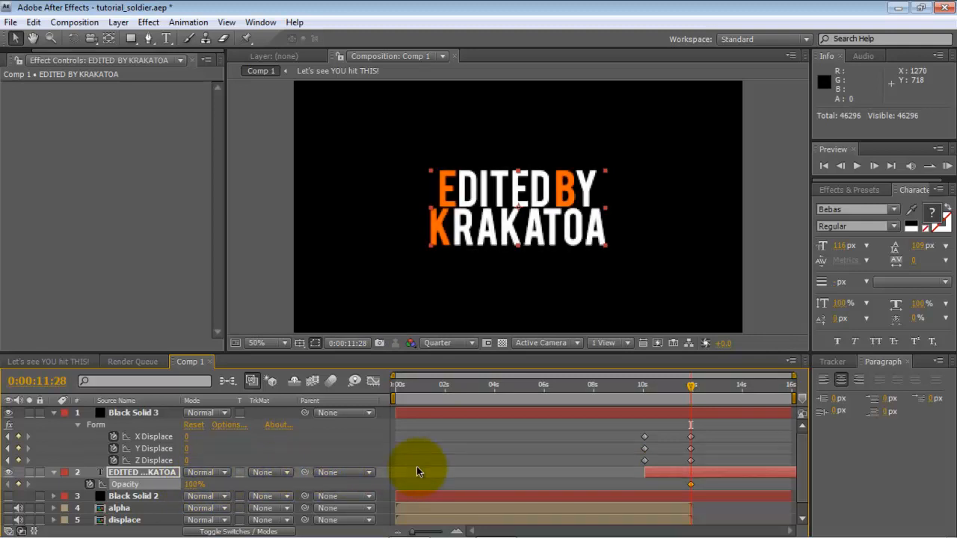
Keyframe the title layer's opacity at 0% at 0:00:11:26 and check the neighbouring frames.
key("Page_Up")
key("Page_Up")
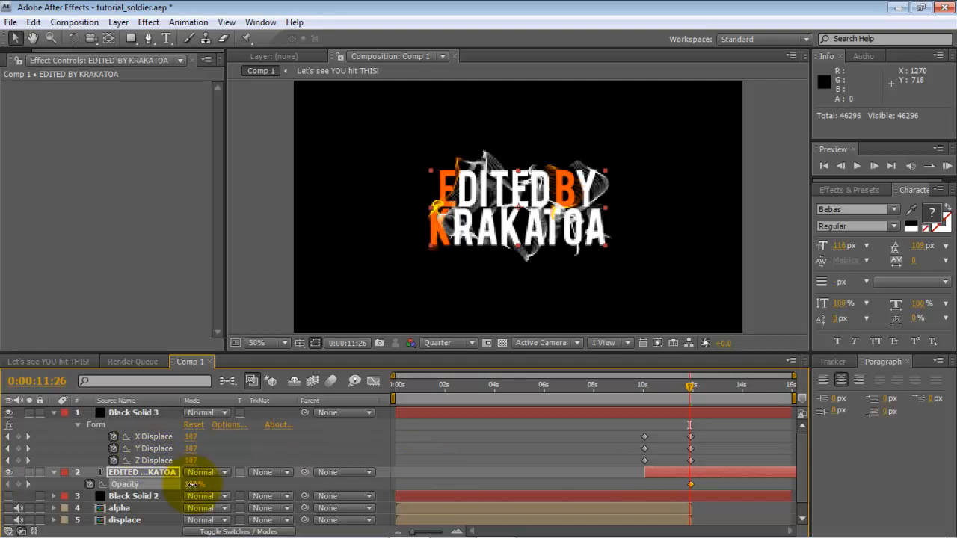
left_click_drag(192, 485, 82, 465)
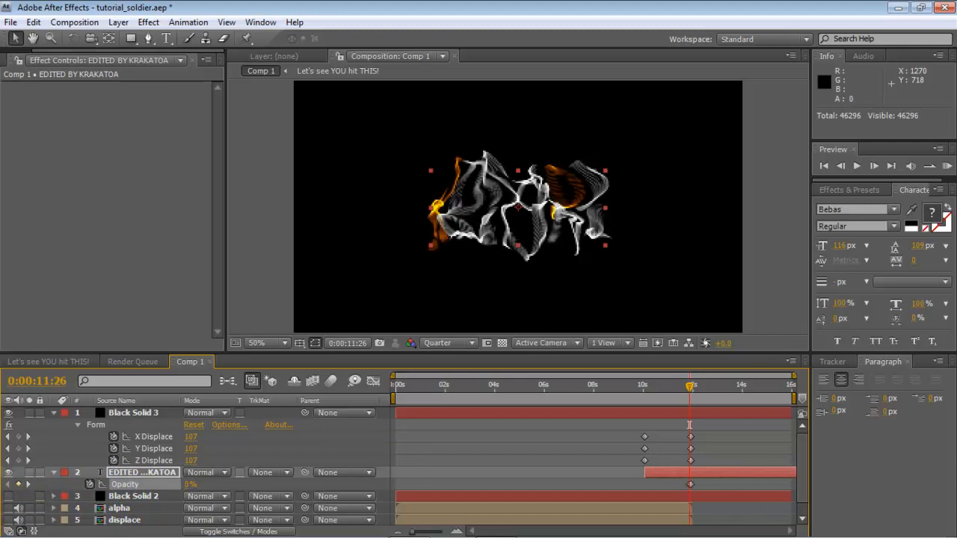
key("Page_Down")
key("Page_Down")
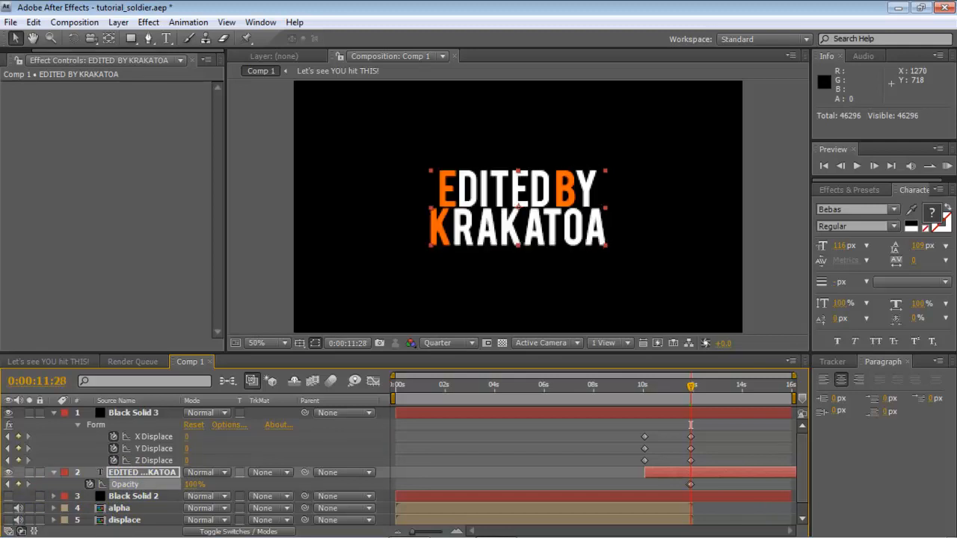
key("Page_Down")
key("Page_Up")
key("Page_Up")
key("Page_Up")
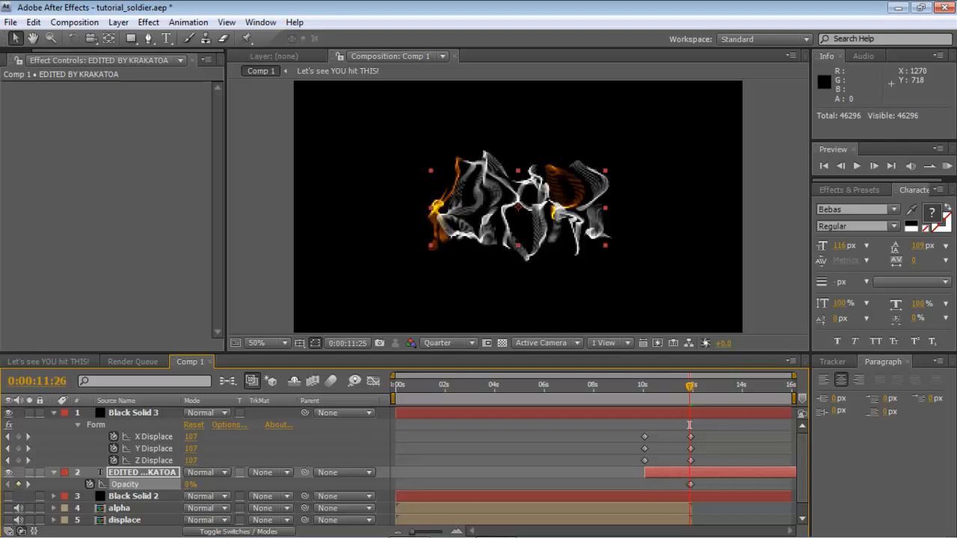
key("Page_Up")
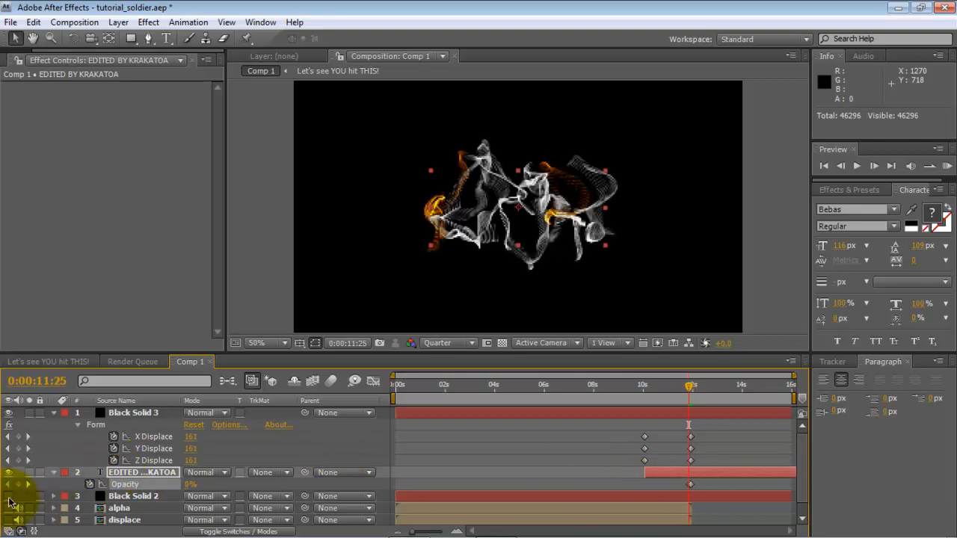
Start keyframing the Form particle Opacity of Black Solid 3 at 0:00:10:01.
left_click(645, 385)
left_click_drag(644, 390, 645, 389)
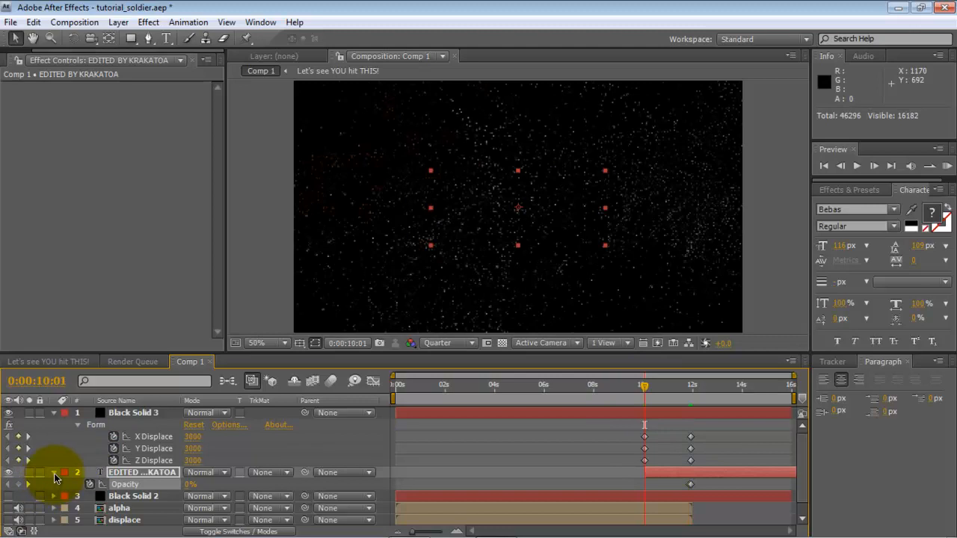
left_click(54, 474)
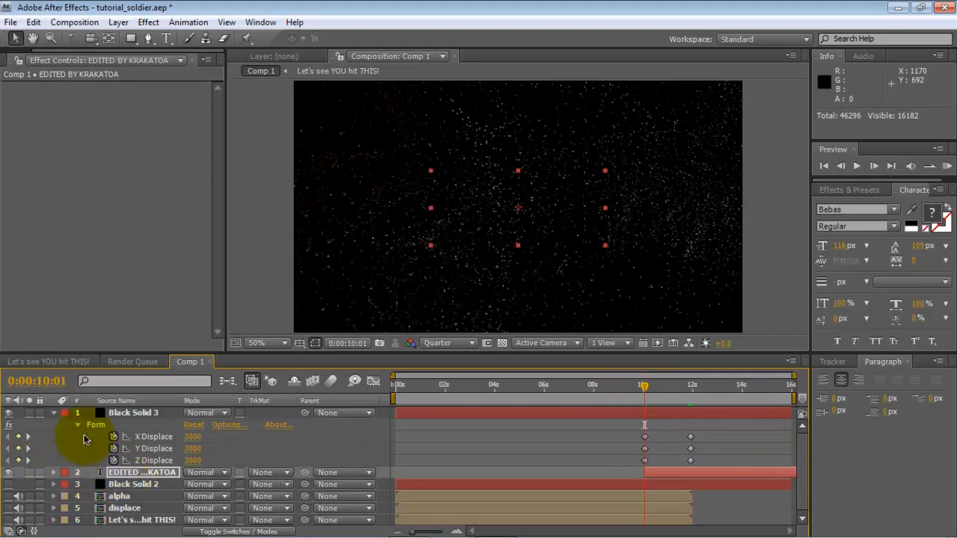
left_click(131, 413)
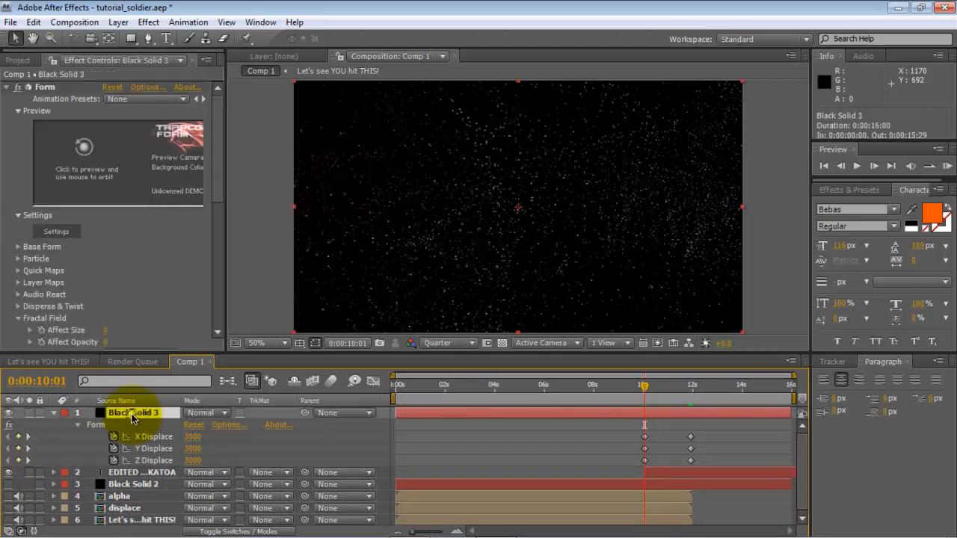
left_click(18, 258)
scroll(34, 314, "down", 2)
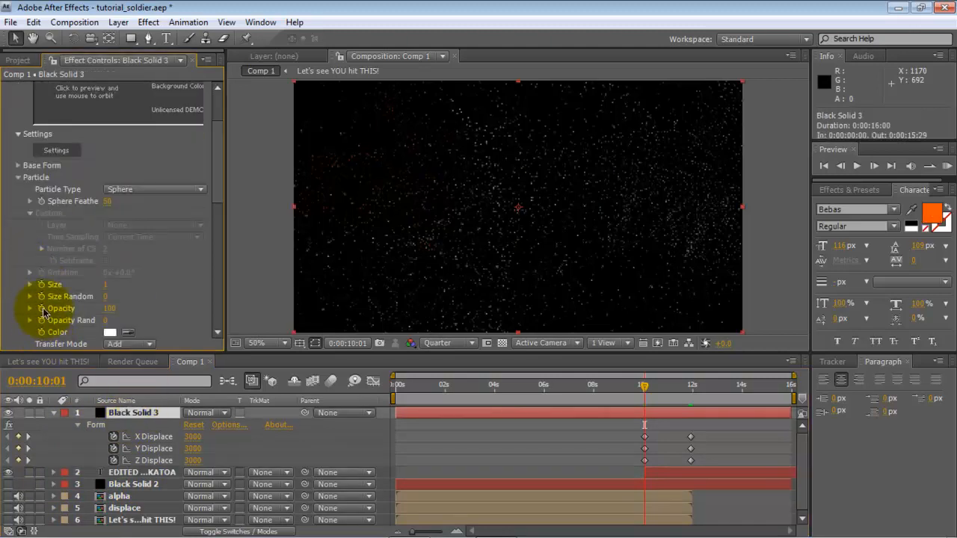
left_click(42, 309)
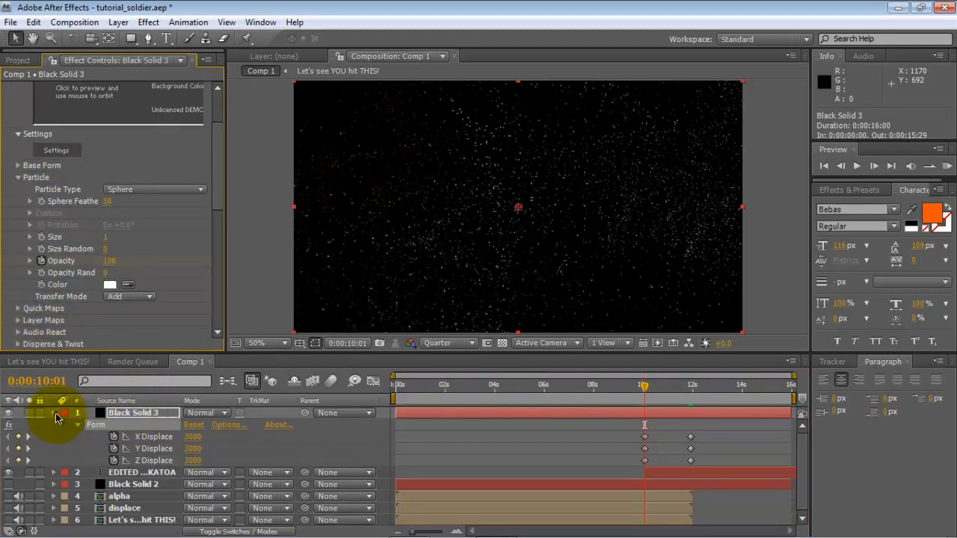
Keyframe Black Solid 3's particle Opacity from 0 at 0:00:10:01 to 100 at 0:00:11:28, and make Black Solid 2 visible.
left_click(54, 415)
left_click(134, 415)
key("u")
left_click(427, 458)
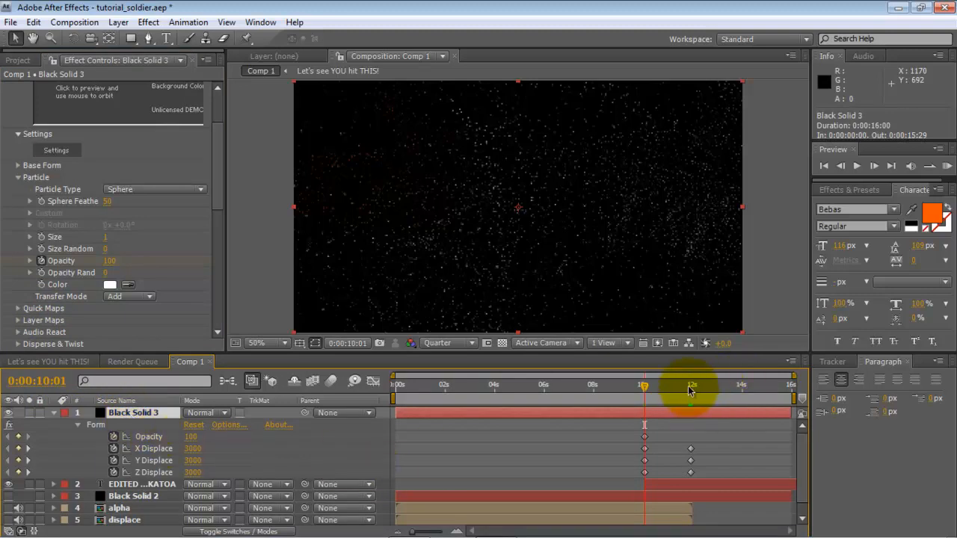
left_click_drag(688, 390, 692, 391)
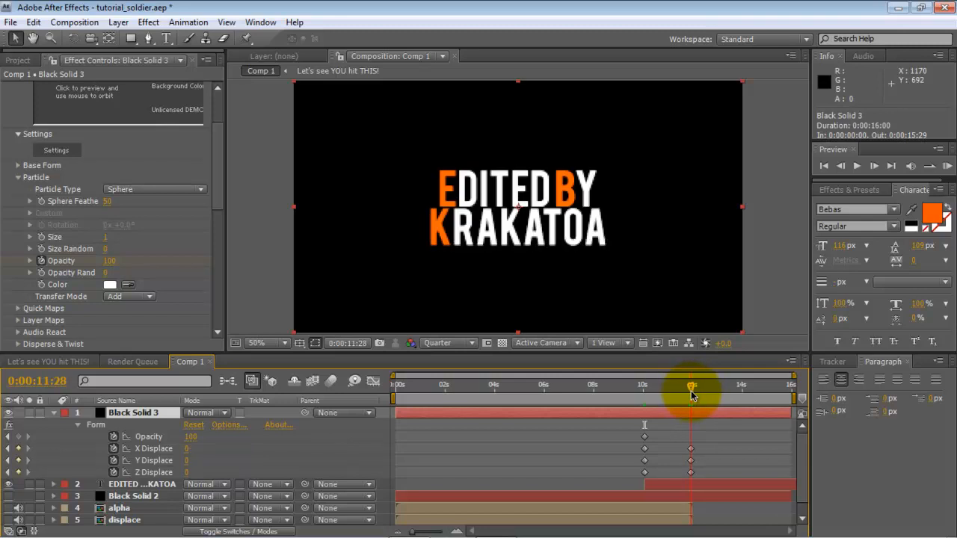
left_click(19, 437)
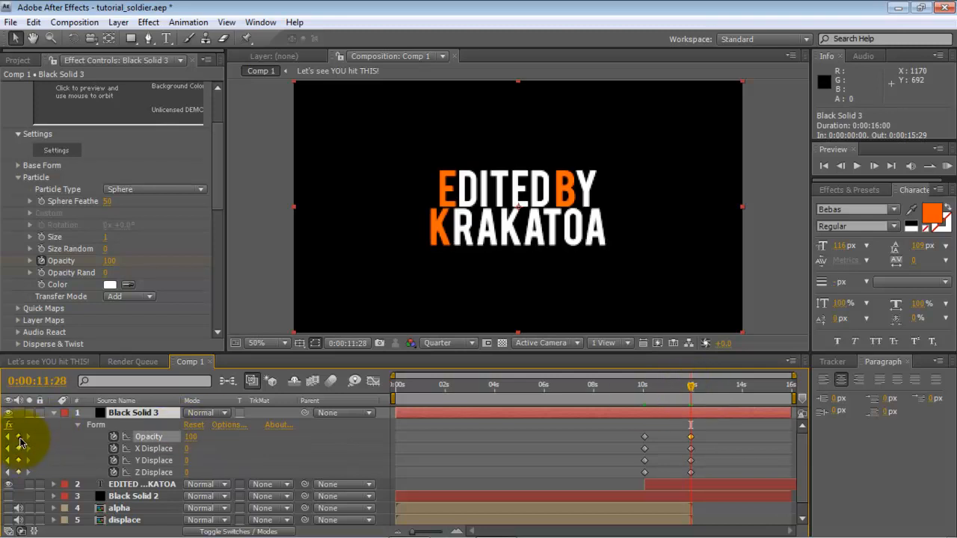
left_click_drag(644, 390, 645, 394)
left_click_drag(191, 438, 78, 445)
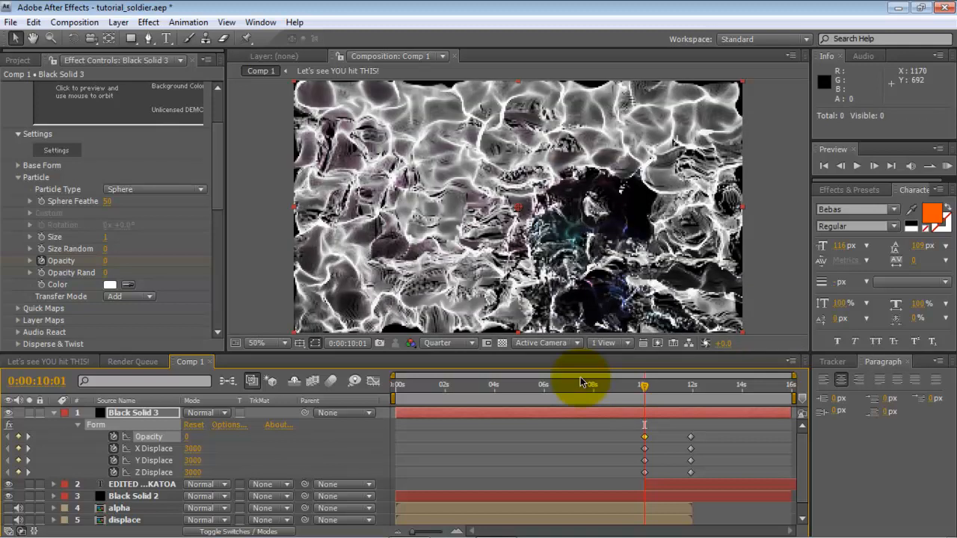
Preview the transition from the soldier particles to the title at 0:00:10:13, 0:00:10:29 and 0:00:11:10.
left_click(654, 388)
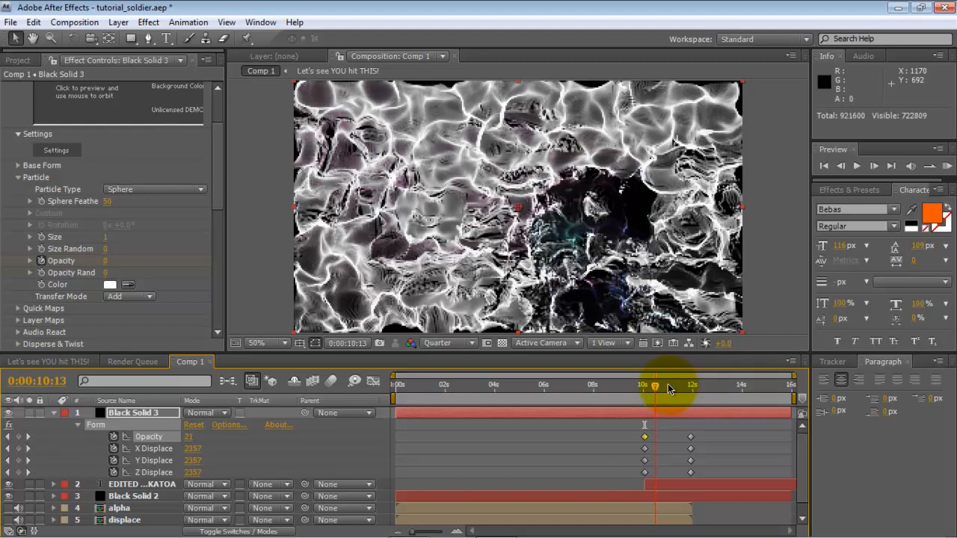
left_click(668, 384)
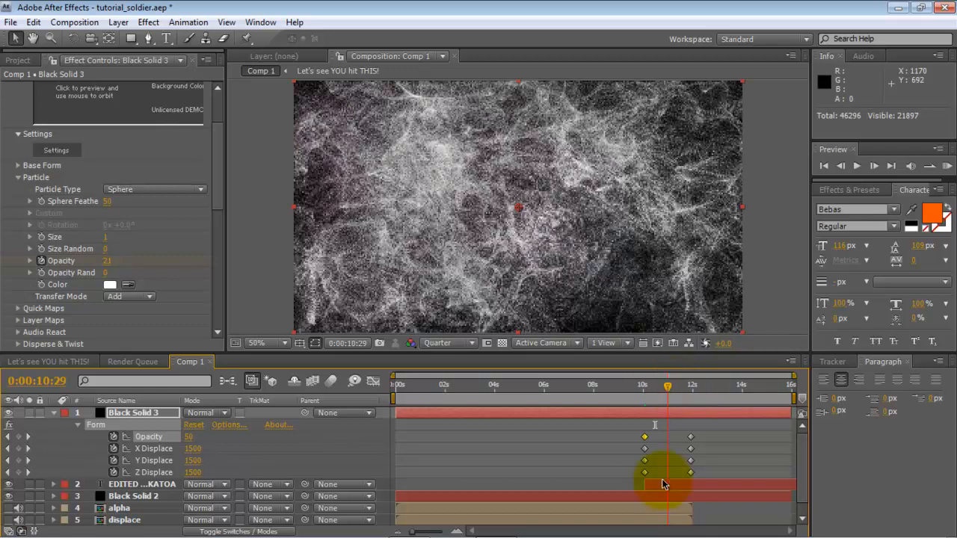
mouse_move(553, 534)
left_click(494, 524)
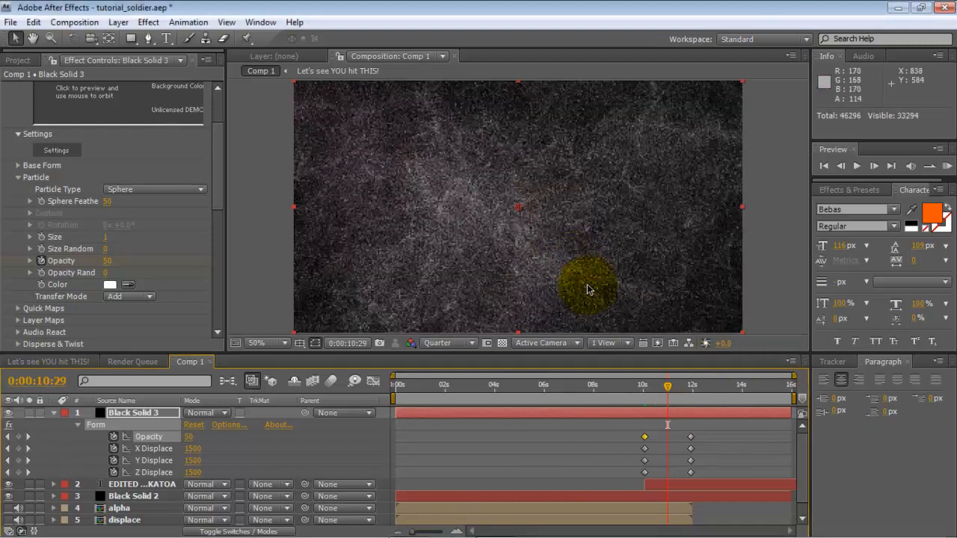
left_click(676, 388)
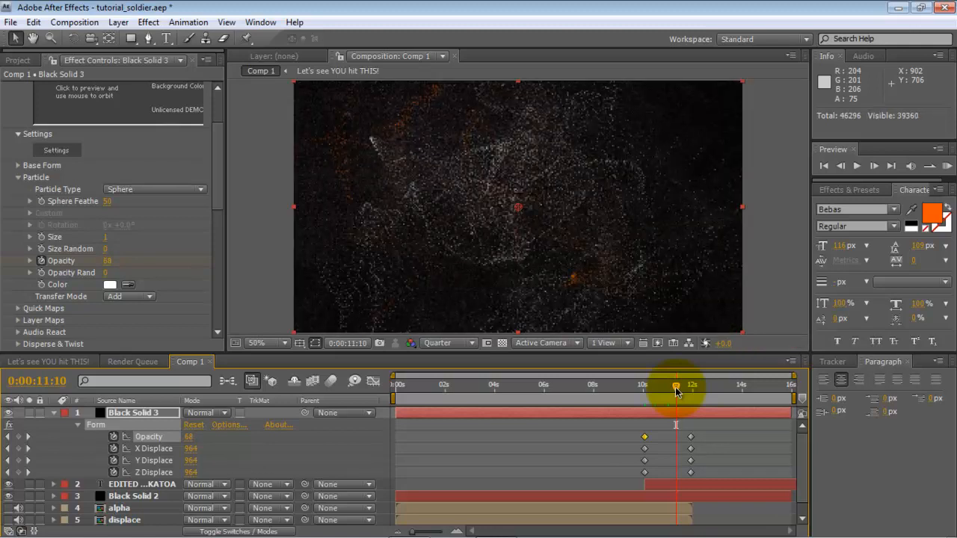
Move the starting X, Y and Z Displace keyframes of Black Solid 3 to 0:00:10:26.
left_click_drag(676, 390, 686, 391)
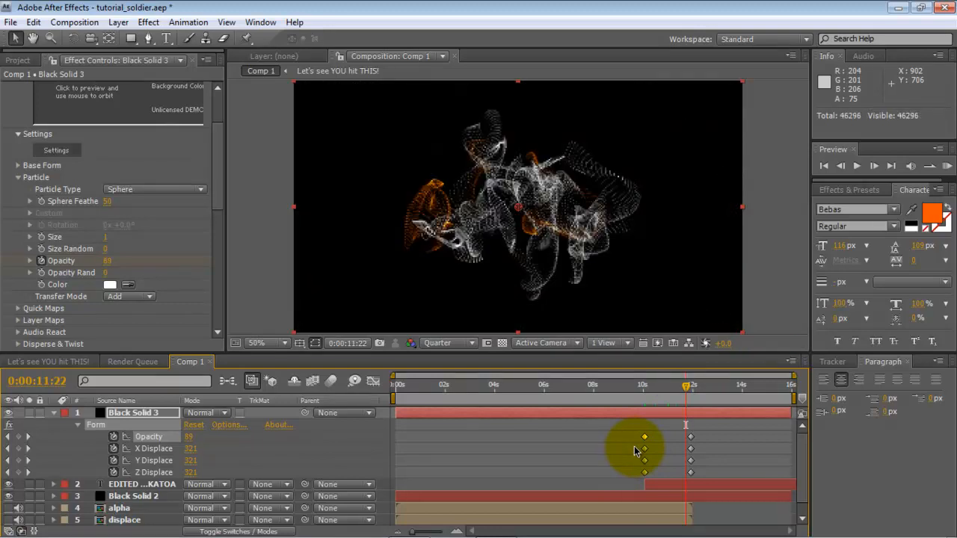
left_click(634, 451)
left_click(692, 386)
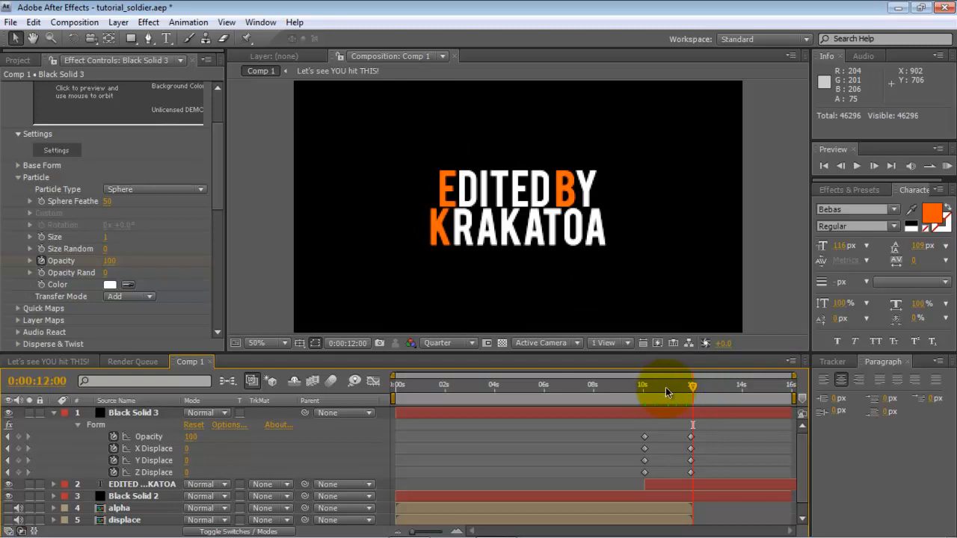
left_click_drag(635, 446, 669, 474)
left_click(666, 387)
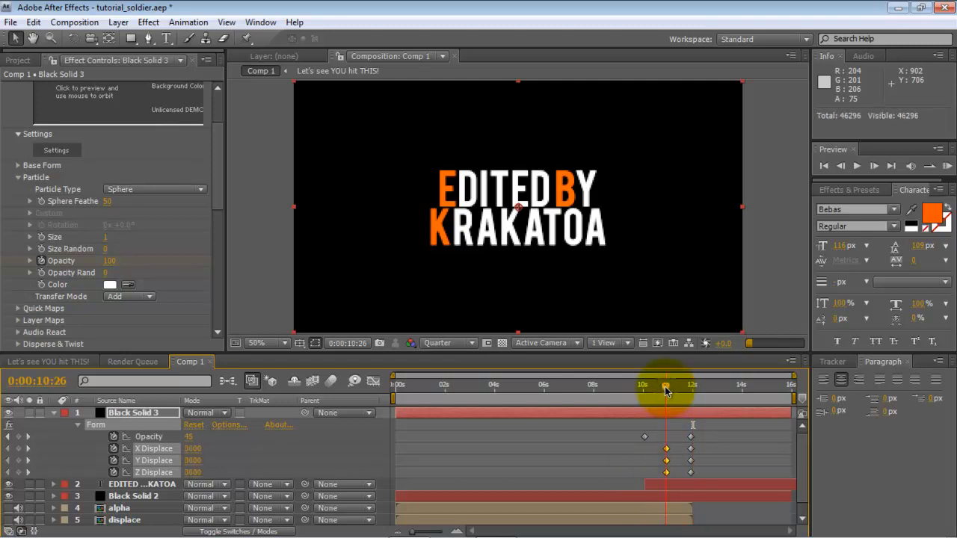
Preview the retimed title transition at 0:00:11:11 and 0:00:15:02, and collapse the properties of Black Solid 3.
key("Page_Down")
left_click_drag(666, 391, 677, 390)
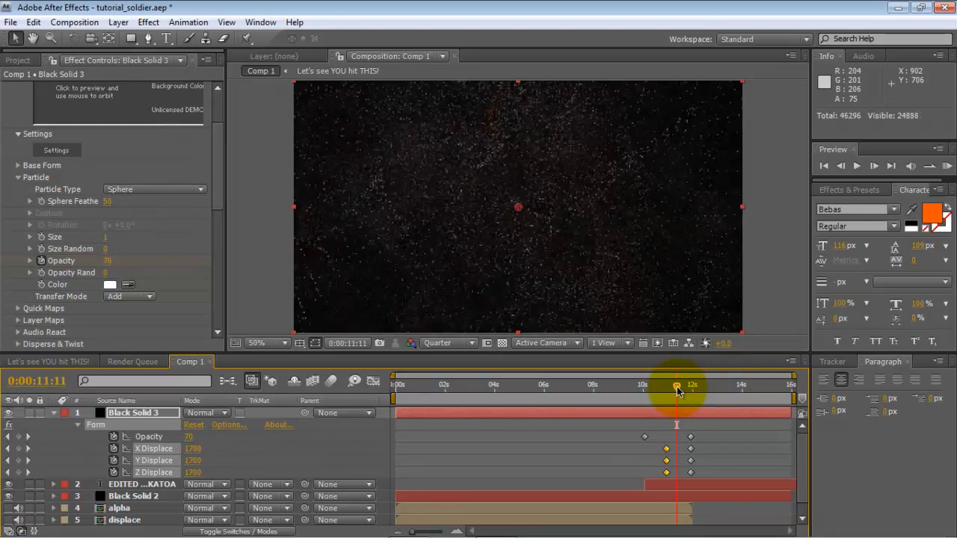
left_click_drag(676, 390, 770, 390)
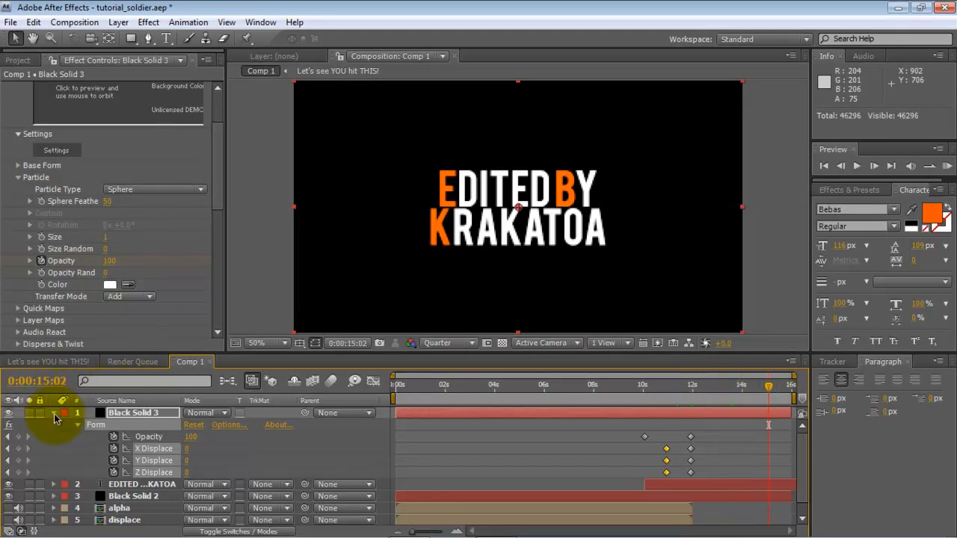
left_click(54, 414)
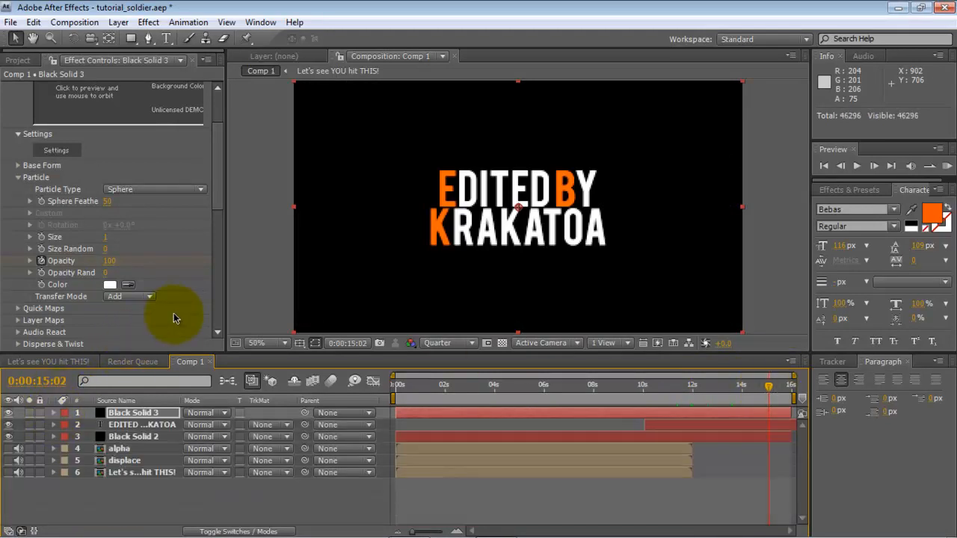
left_click_drag(224, 180, 220, 112)
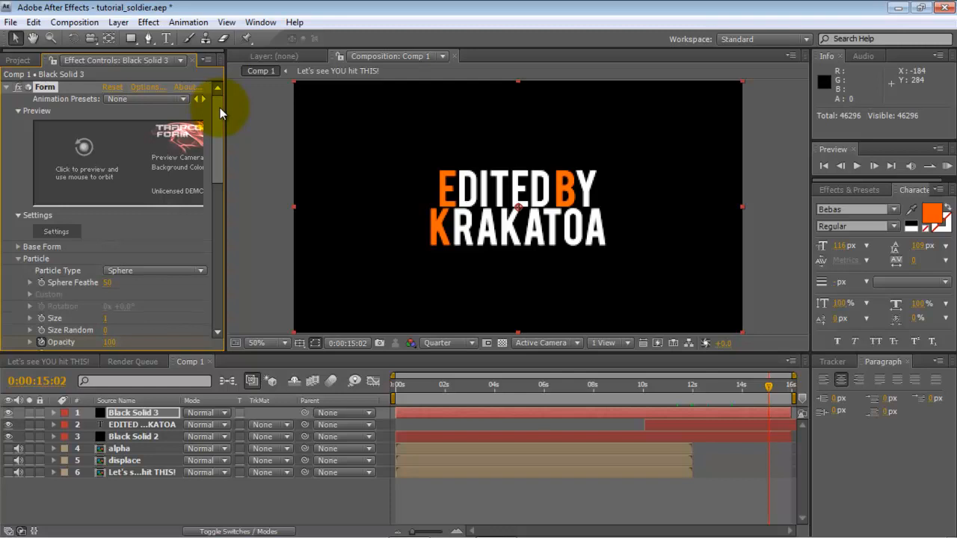
mouse_move(726, 533)
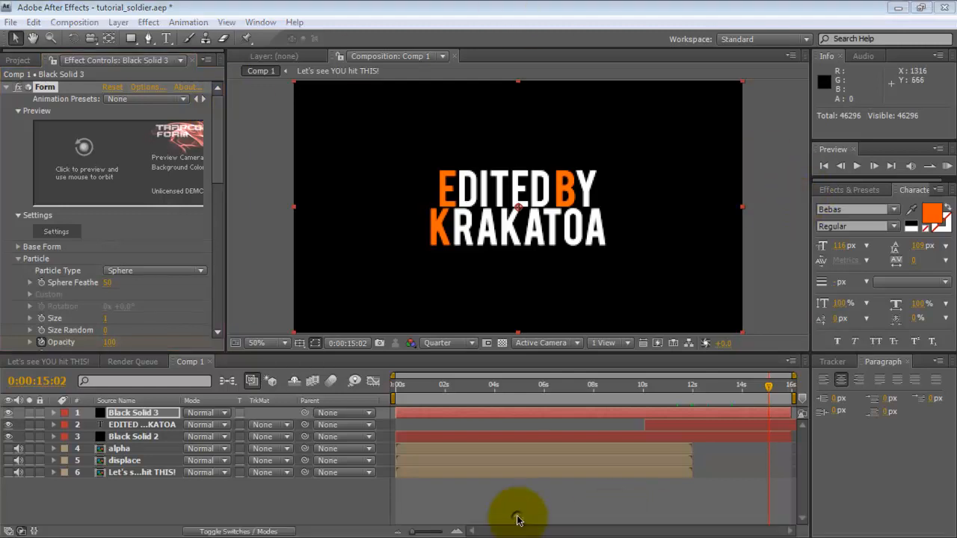